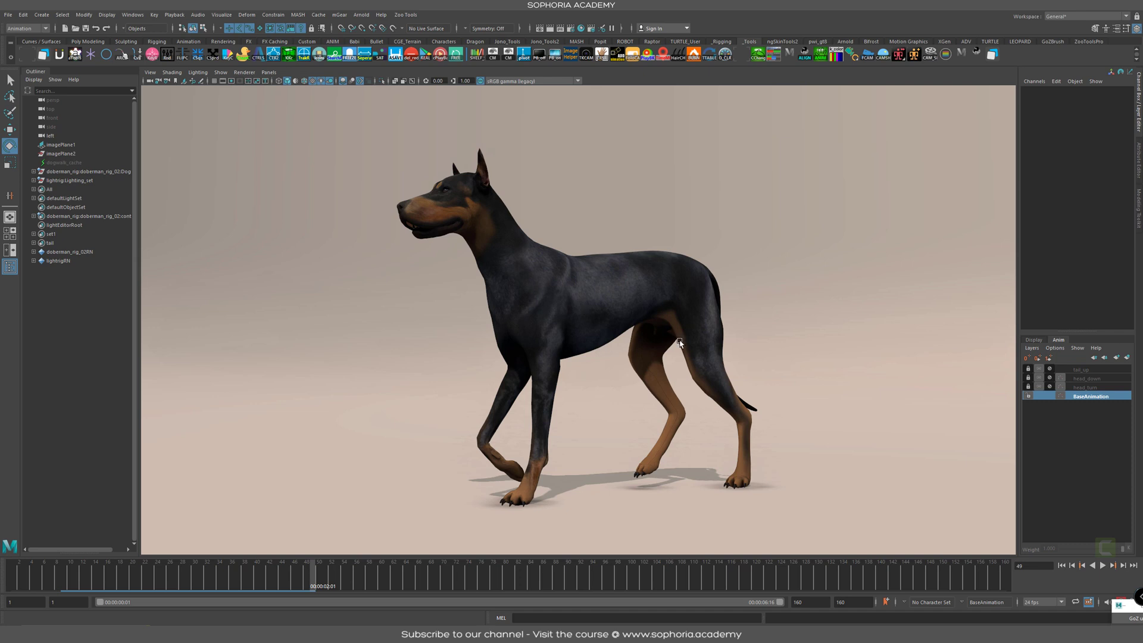
Play the dog's walk animation from the start of the timeline and examine the body motion from both sides
left_click_drag(629, 334, 781, 370, "alt")
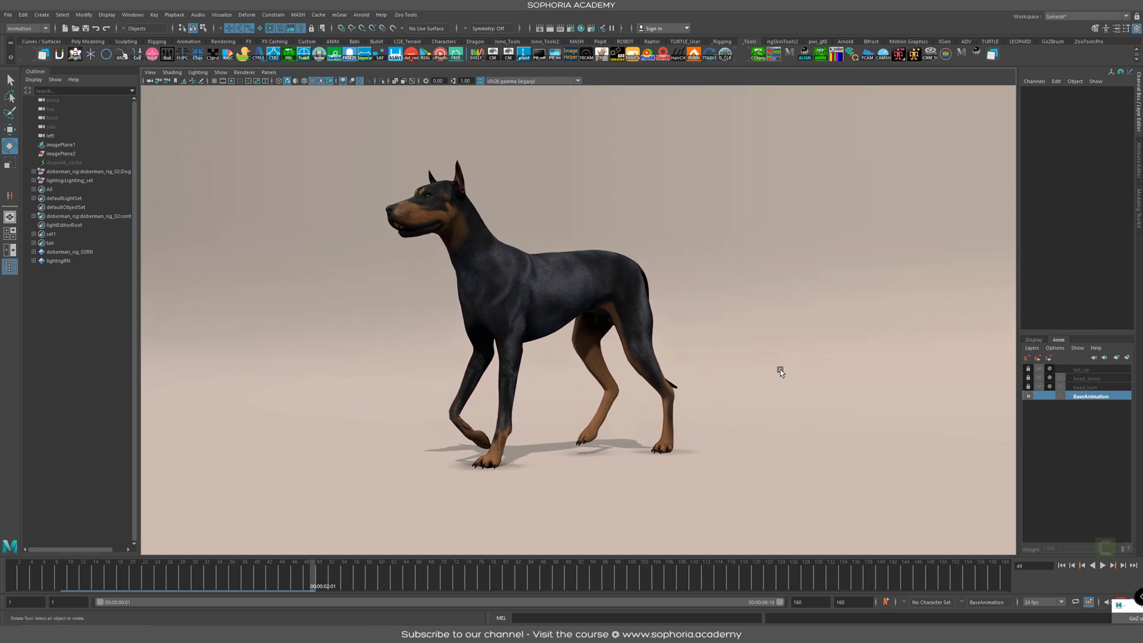
left_click_drag(618, 375, 562, 388, "alt")
right_click_drag(561, 387, 737, 385, "alt")
left_click_drag(737, 385, 702, 412, "alt")
left_click_drag(64, 586, 12, 585)
key("alt+v")
right_click_drag(698, 338, 723, 269, "alt")
left_click_drag(724, 270, 686, 244, "alt")
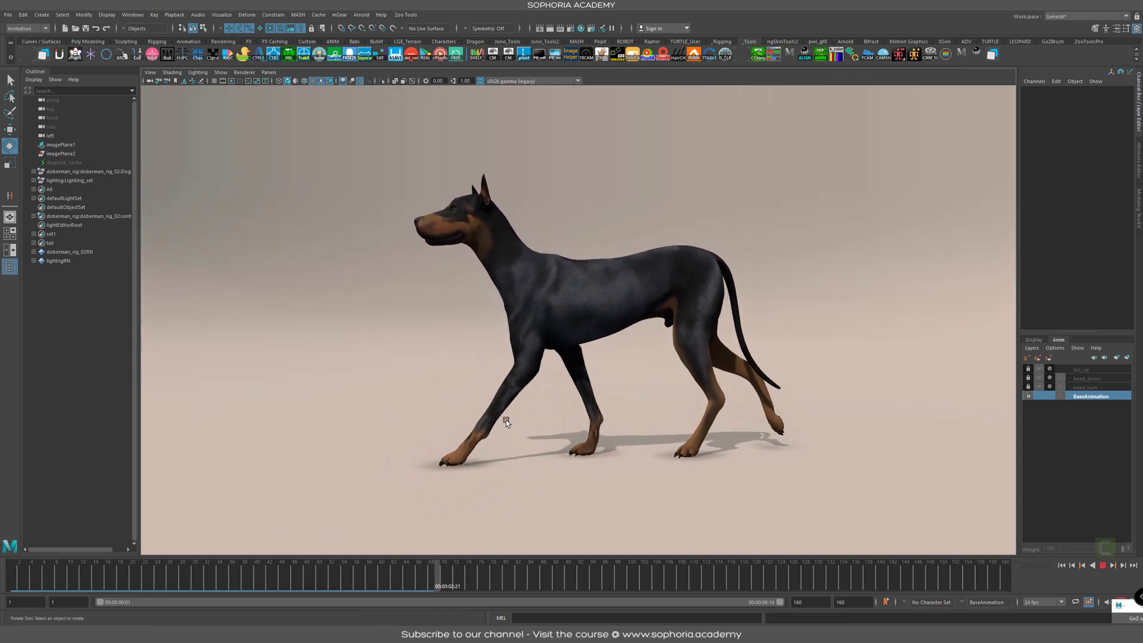
left_click_drag(581, 357, 849, 359, "alt")
left_click_drag(675, 366, 668, 321, "alt")
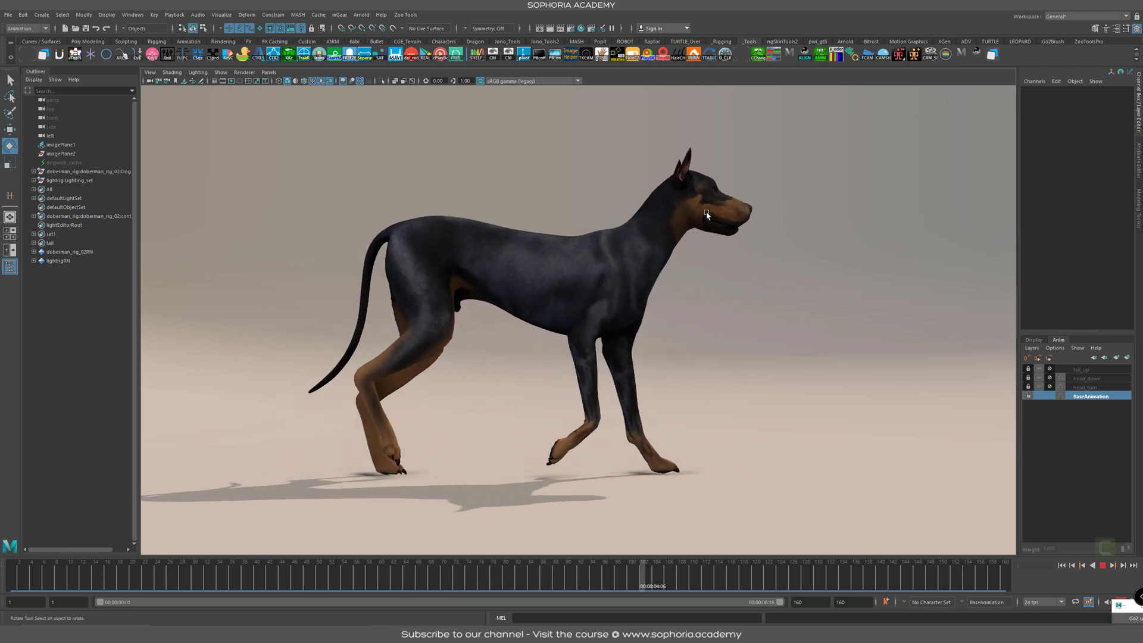
Examine the walking dog from behind, from a front three-quarter angle and in side profile
left_click_drag(842, 258, 910, 306, "alt")
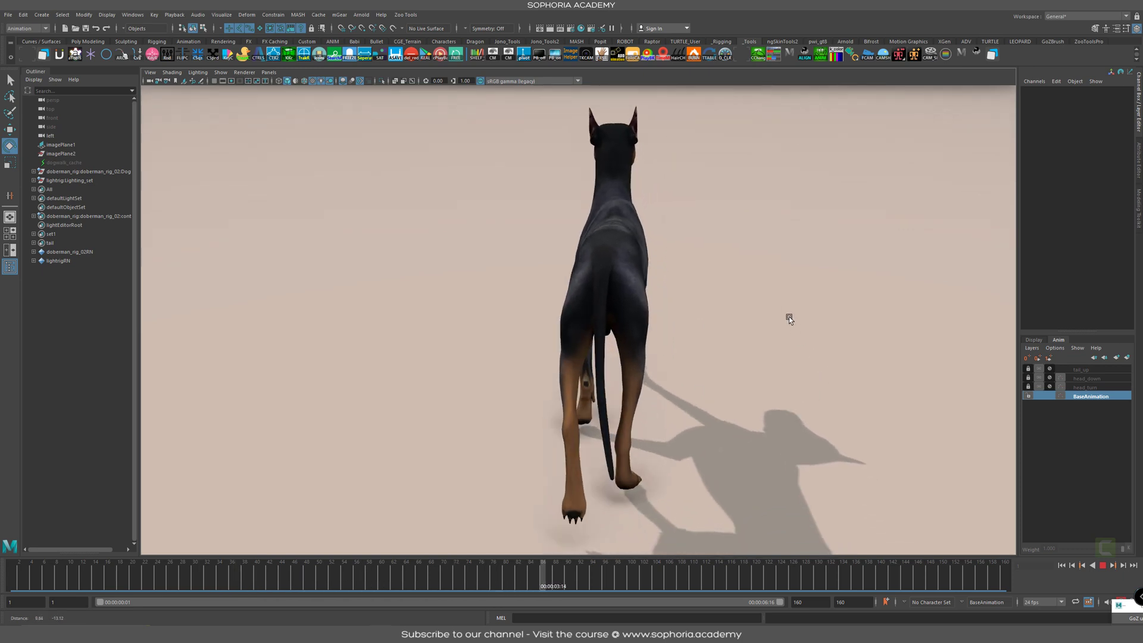
left_click_drag(794, 302, 950, 297, "alt")
middle_click_drag(885, 280, 876, 328, "alt")
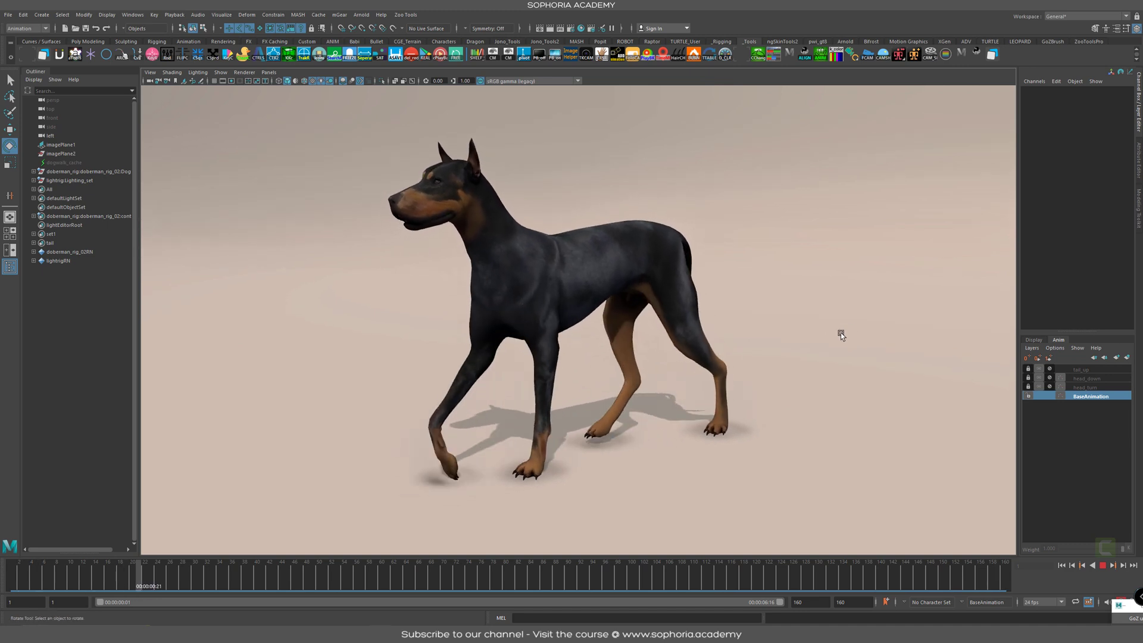
left_click_drag(781, 377, 759, 362, "alt")
right_click_drag(758, 362, 763, 359, "alt")
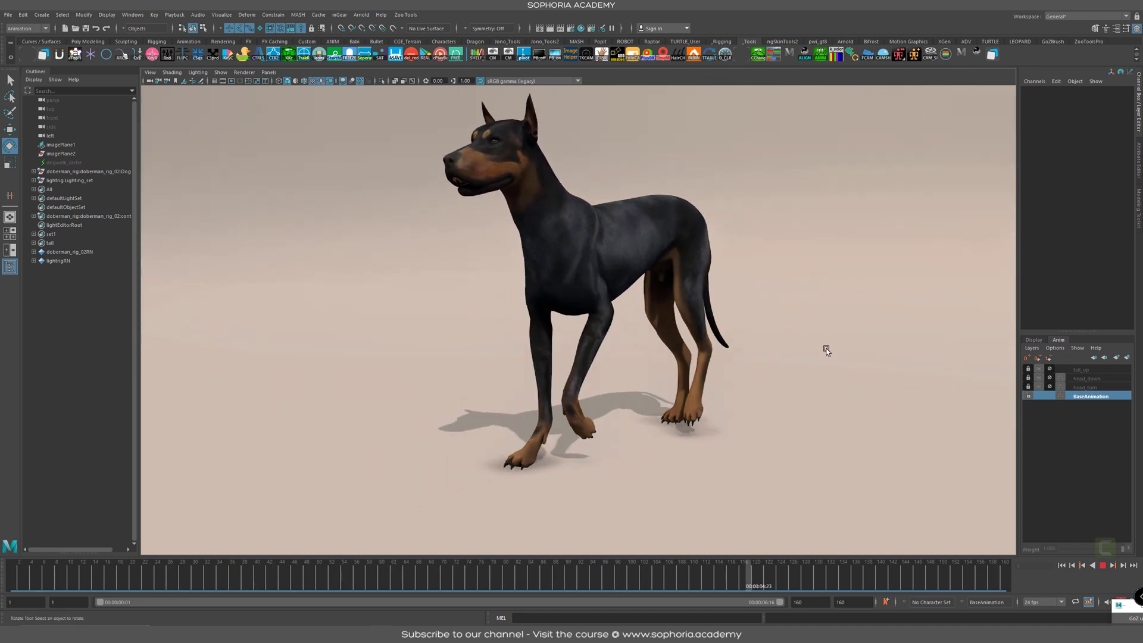
middle_click_drag(756, 294, 711, 313, "alt")
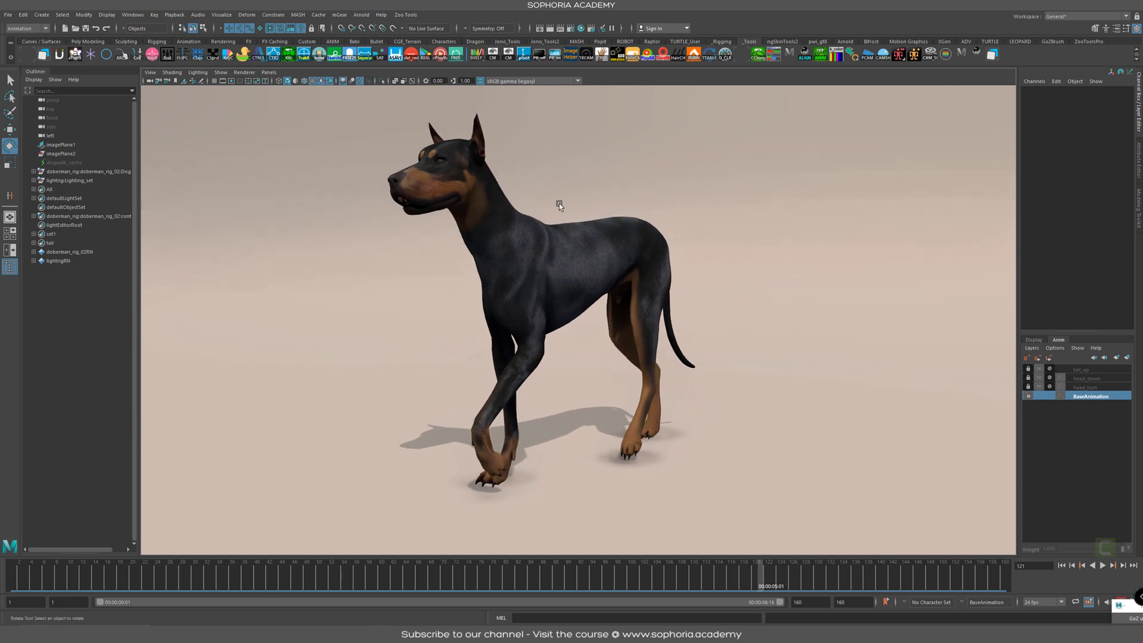
mouse_move(682, 390)
left_mouse_down("alt")
mouse_move(619, 384)
mouse_move(702, 387)
mouse_move(679, 375)
left_mouse_up("alt")
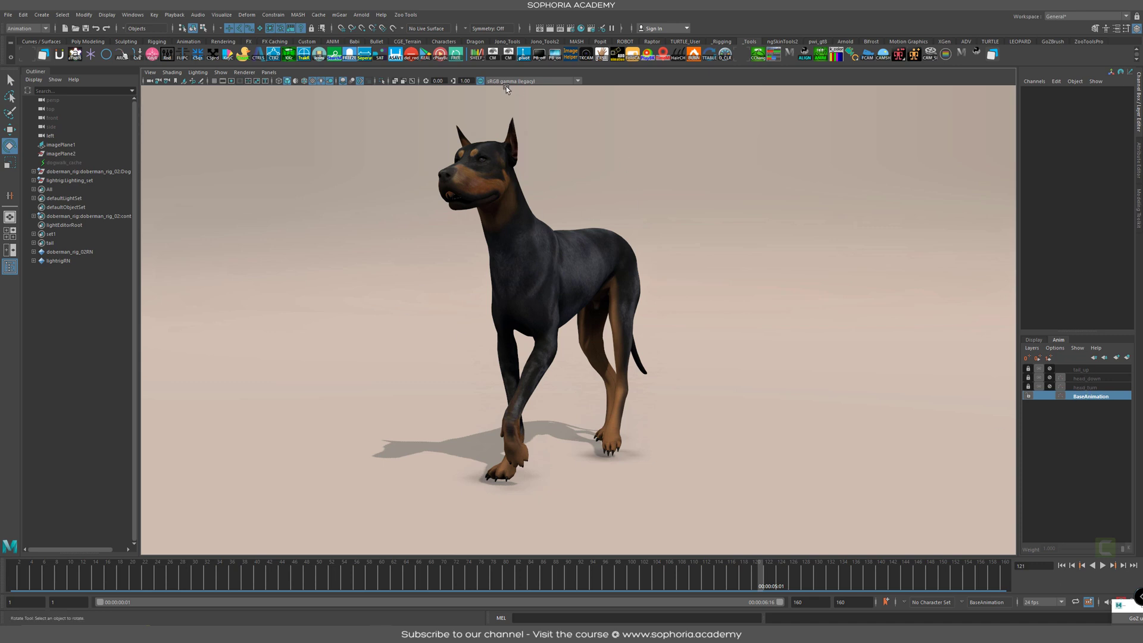
left_click_drag(797, 356, 707, 354, "alt")
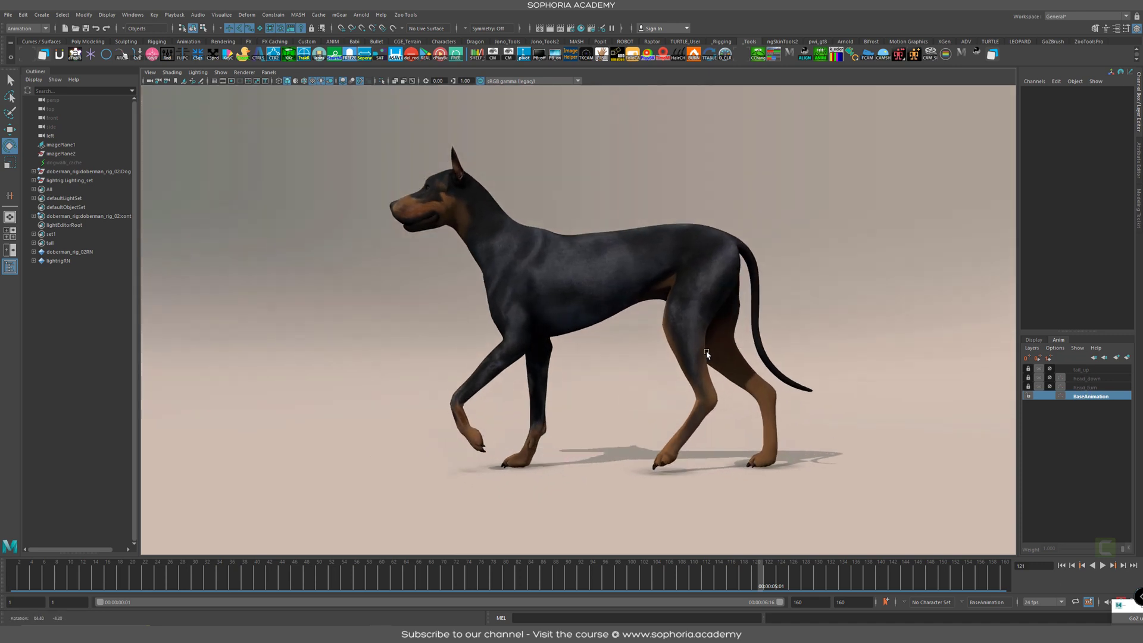
Play the base walk cycle on its own over frames 1 to 29
key("alt+v")
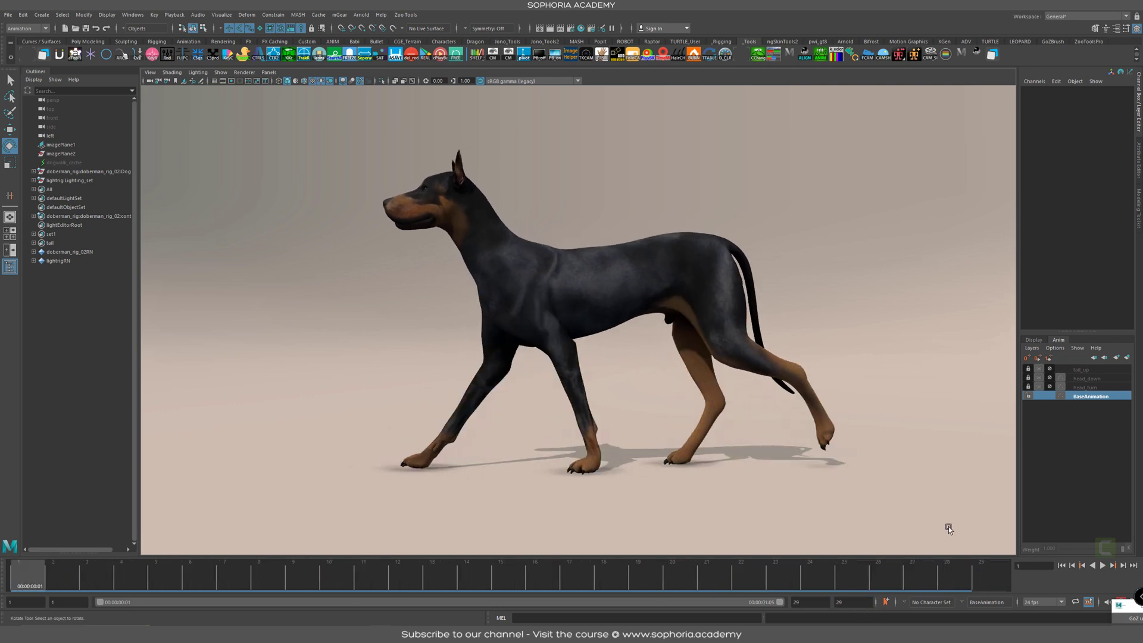
key("alt+v")
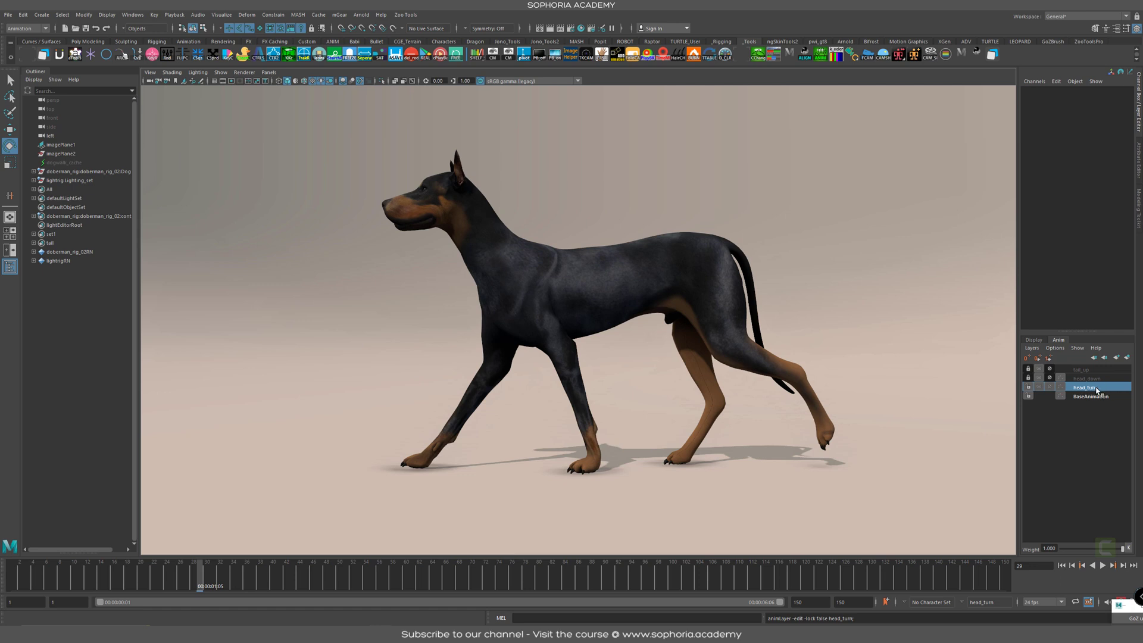
Play the 150-frame animation with the head_turn layer active and examine the head movement from several angles
key("alt+v")
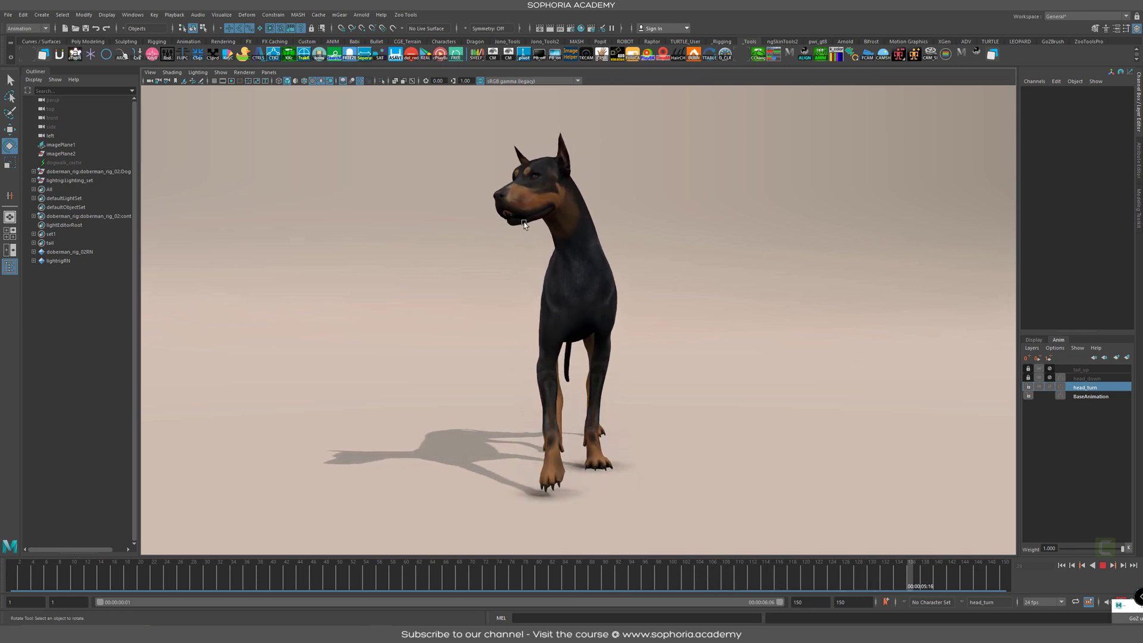
left_click_drag(727, 413, 913, 446, "alt")
left_click_drag(718, 313, 822, 336, "alt")
left_click_drag(774, 406, 866, 409, "alt")
left_click_drag(448, 243, 781, 327, "alt")
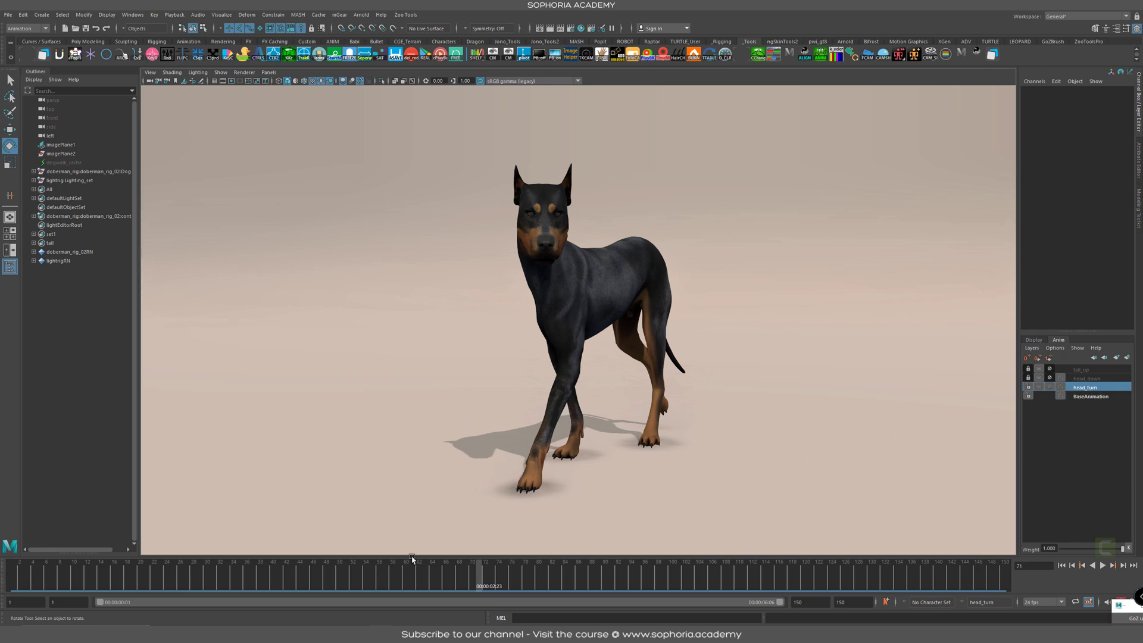
Switch to the browser and study the walk and trot in the "Analysis of 3 Dogs' Gaits" YouTube reference video
left_click(441, 601)
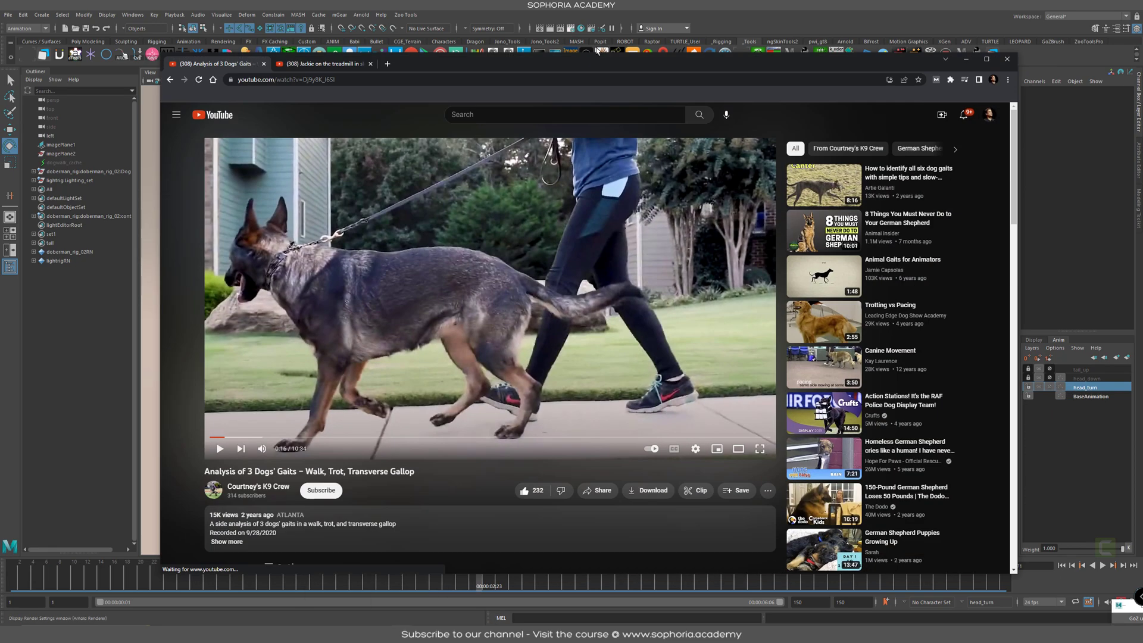
left_click(396, 285)
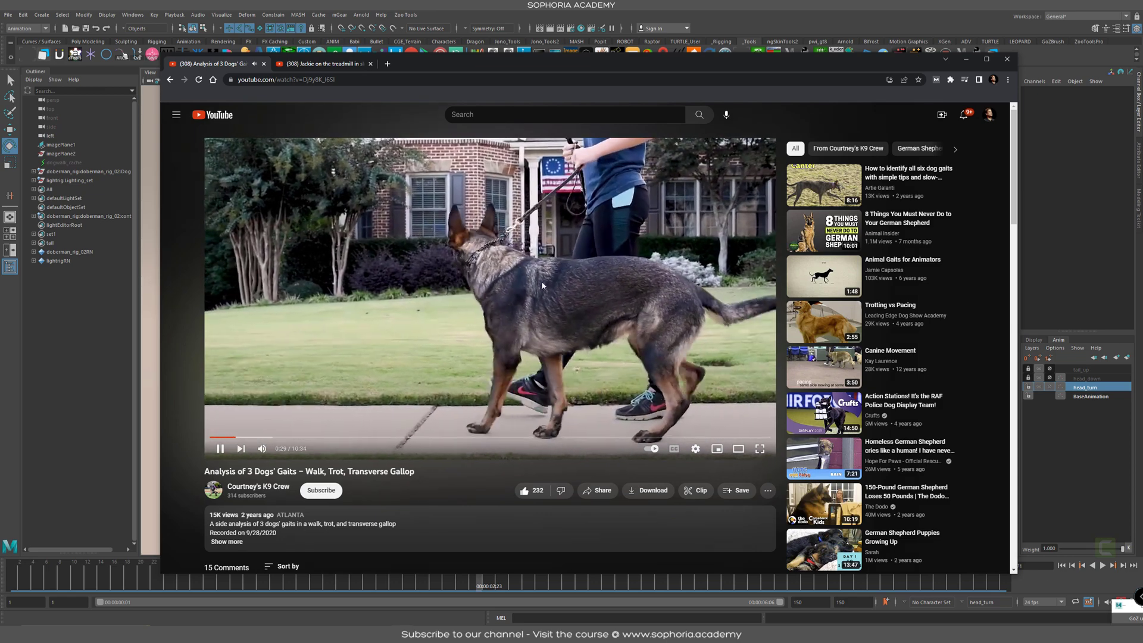
left_click(256, 437)
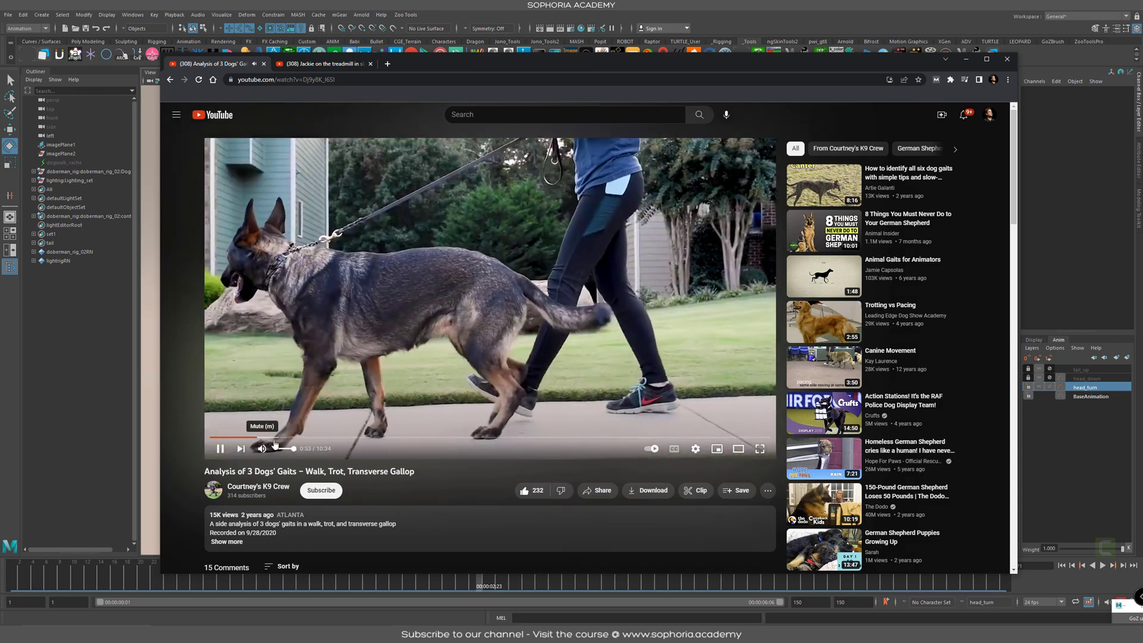
left_click(276, 437)
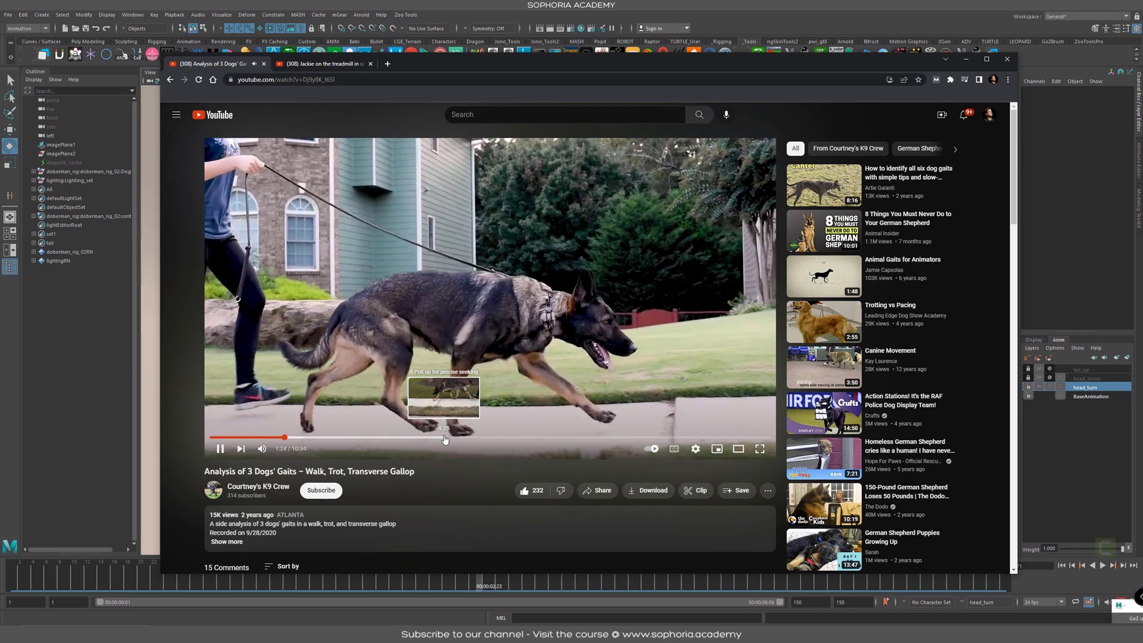
left_click(444, 438)
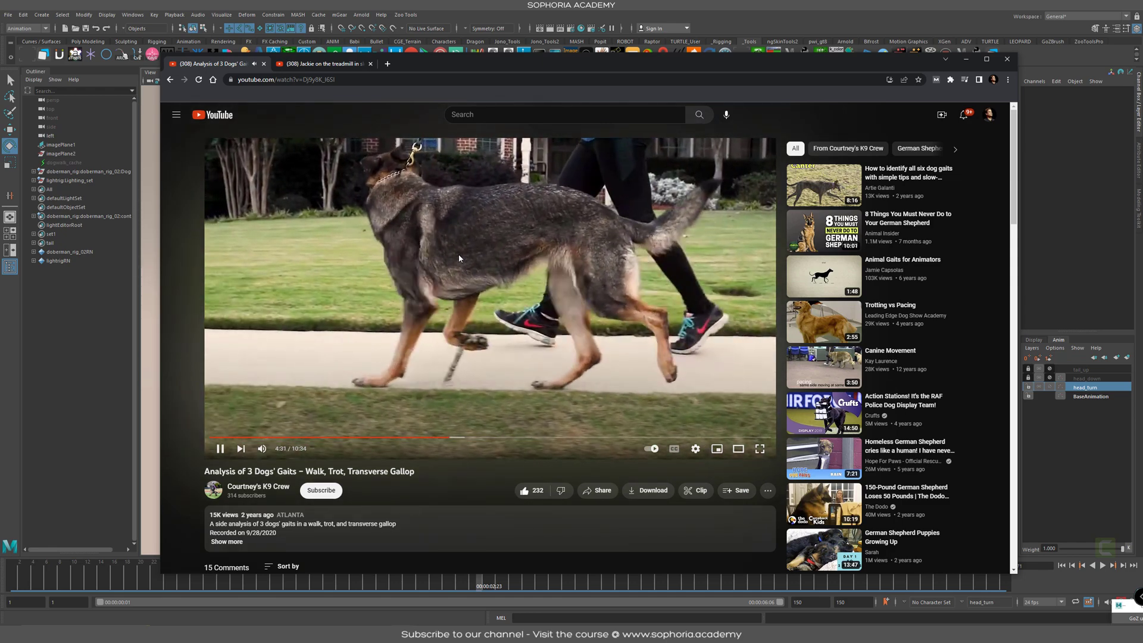
left_click(488, 259)
Study the slow-motion walk in the "Jackie on the treadmill" YouTube video, then return to Maya
left_click(328, 65)
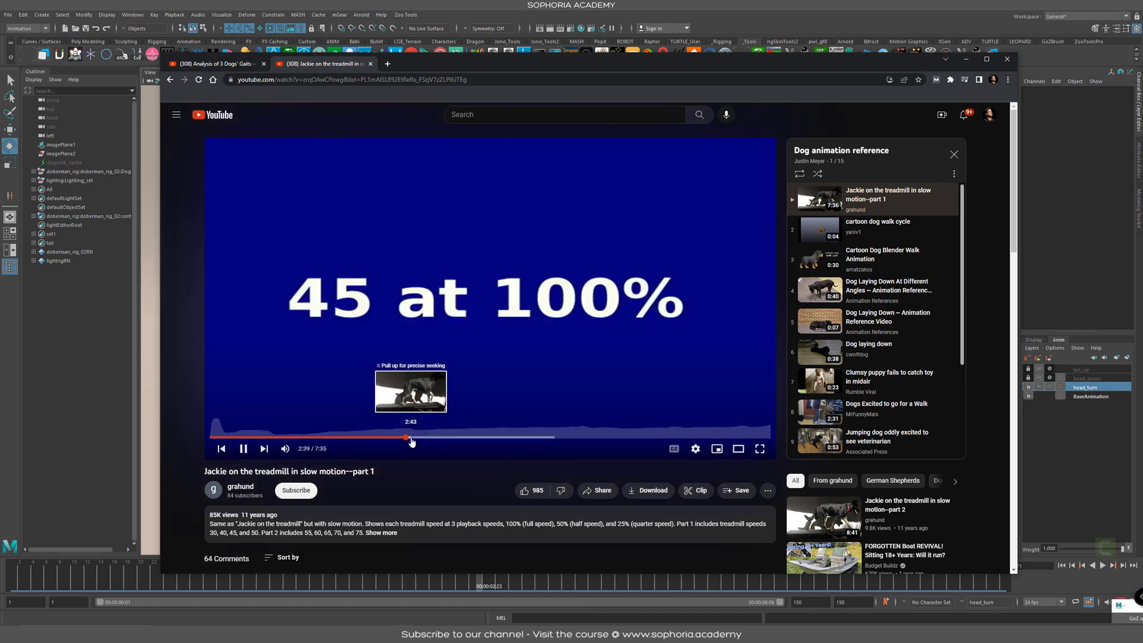
left_click_drag(424, 441, 422, 440)
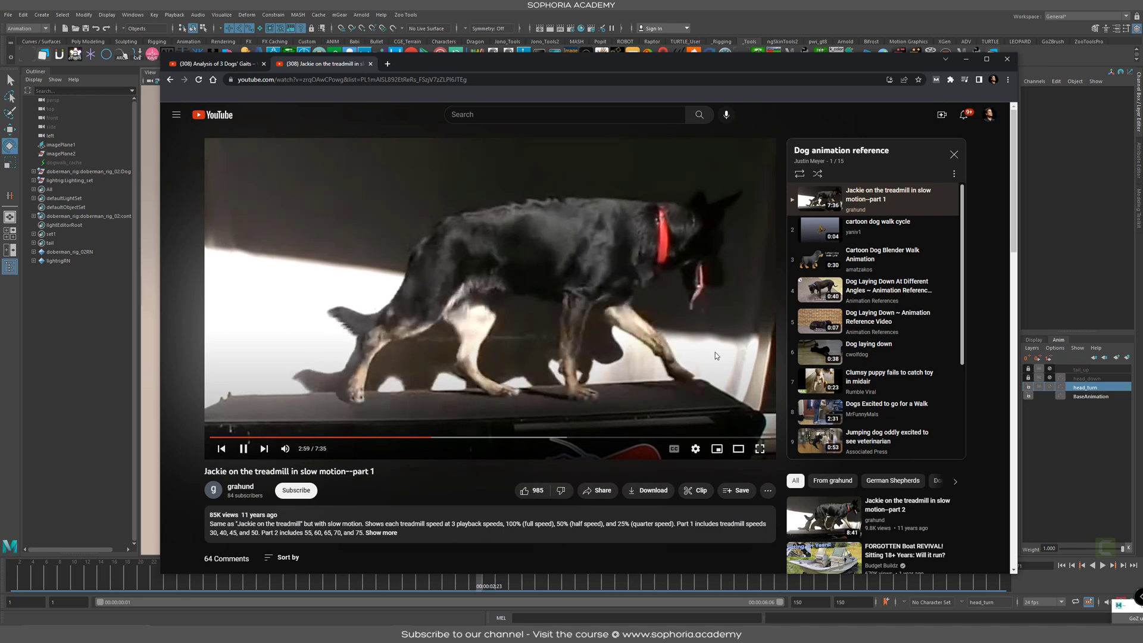
left_click(449, 438)
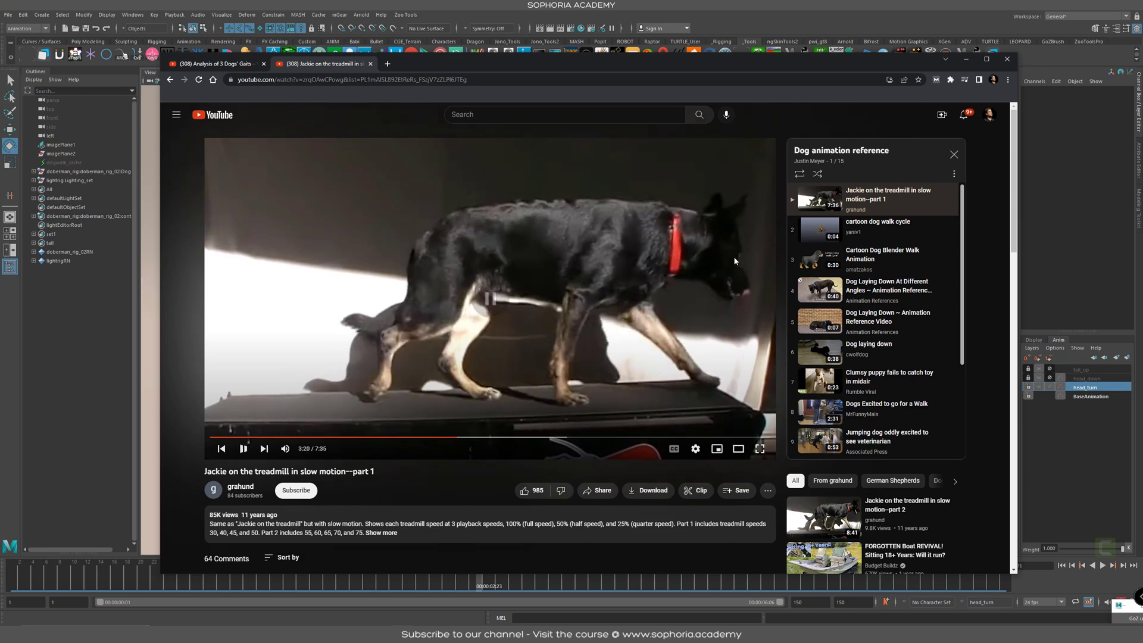
left_click(964, 61)
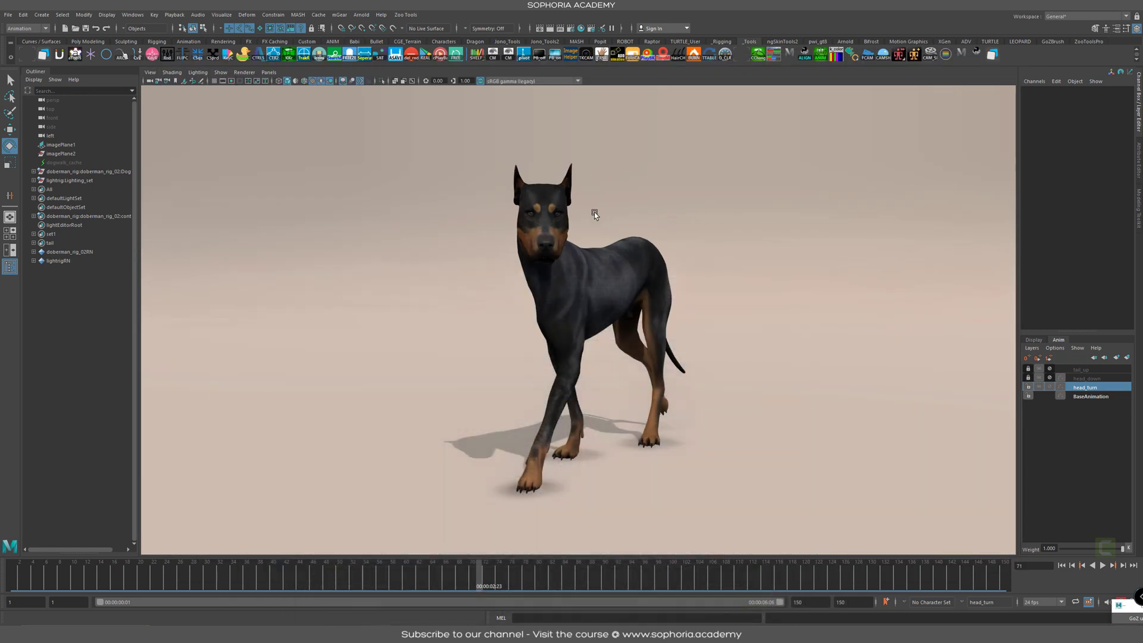
Unmute and unlock the head_down animation layer and show the rig controls around the dog
left_click_drag(705, 322, 663, 333, "alt")
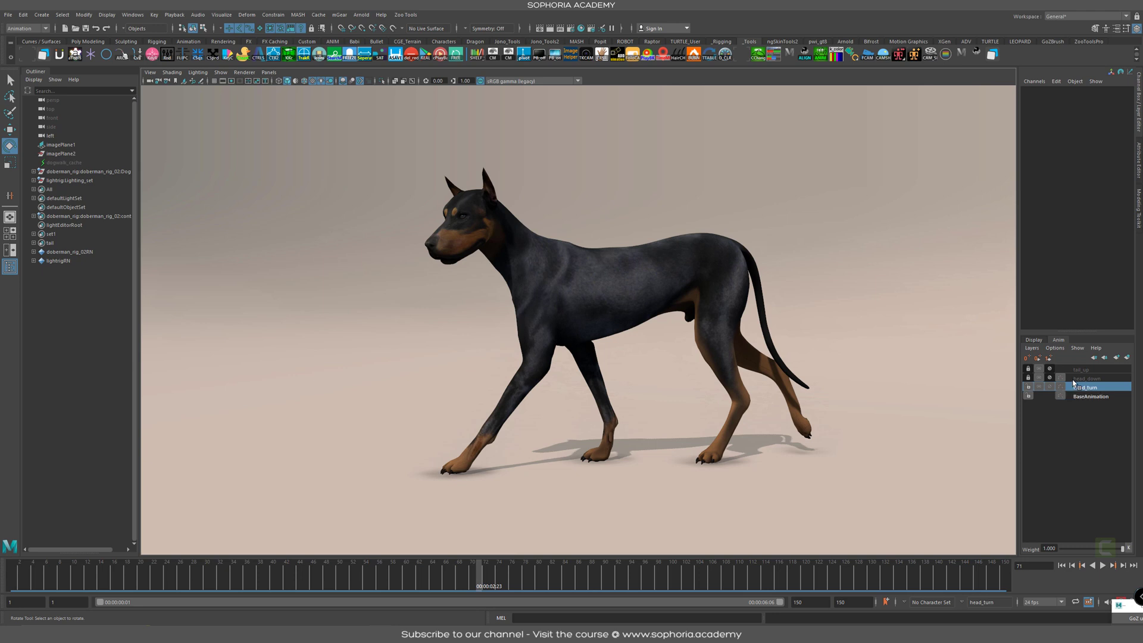
left_click(1049, 377)
left_click(1028, 377)
left_click_drag(589, 366, 754, 367, "alt")
right_click_drag(756, 369, 756, 431, "alt")
key("alt+1")
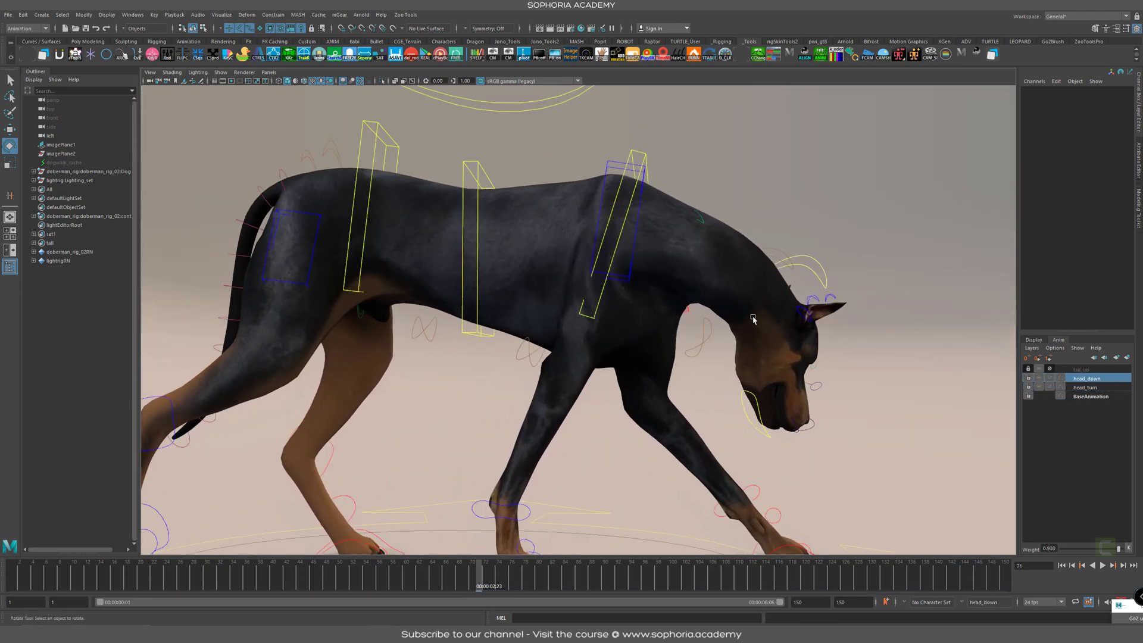
Try raising the neck control on the head_down layer at frame 71
left_click_drag(748, 314, 730, 289, "alt")
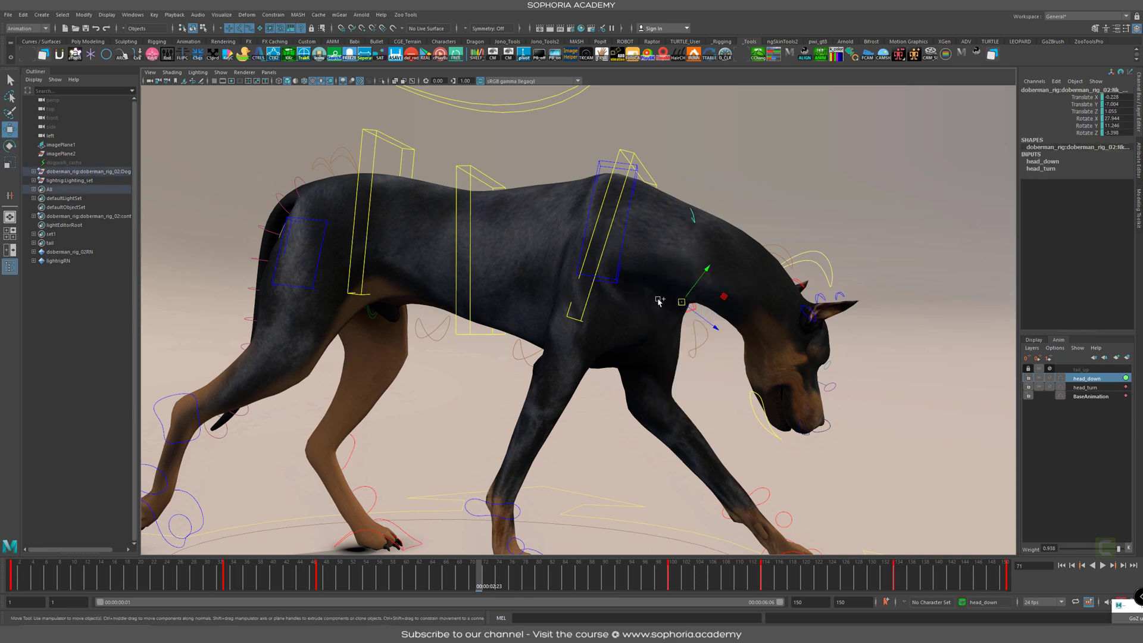
left_click_drag(684, 260, 705, 252)
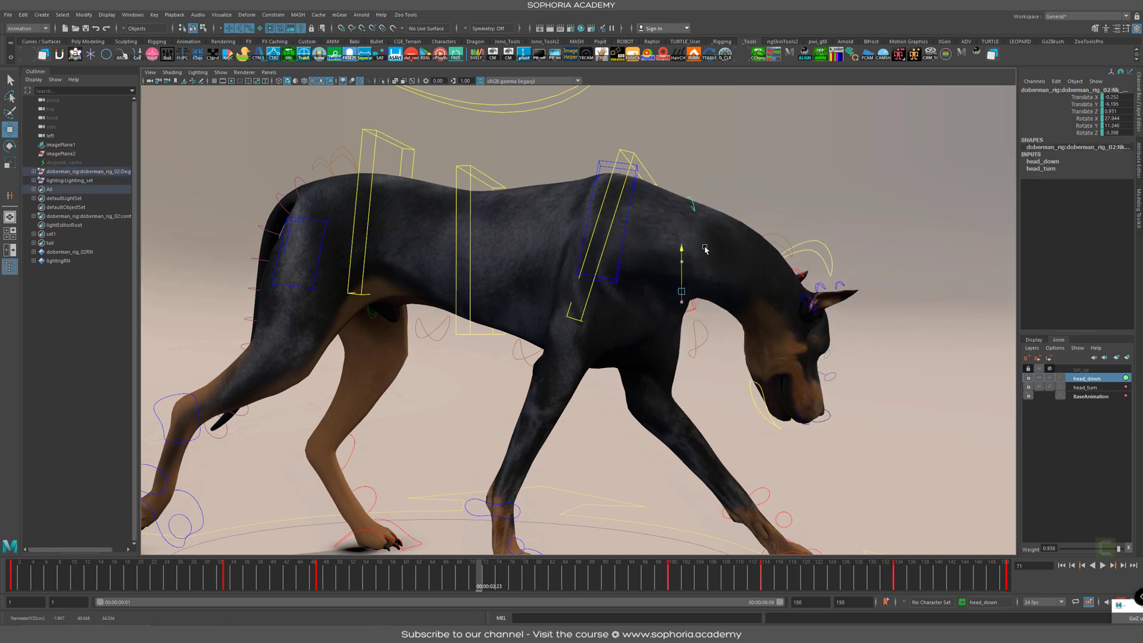
left_click_drag(809, 376, 615, 305, "alt")
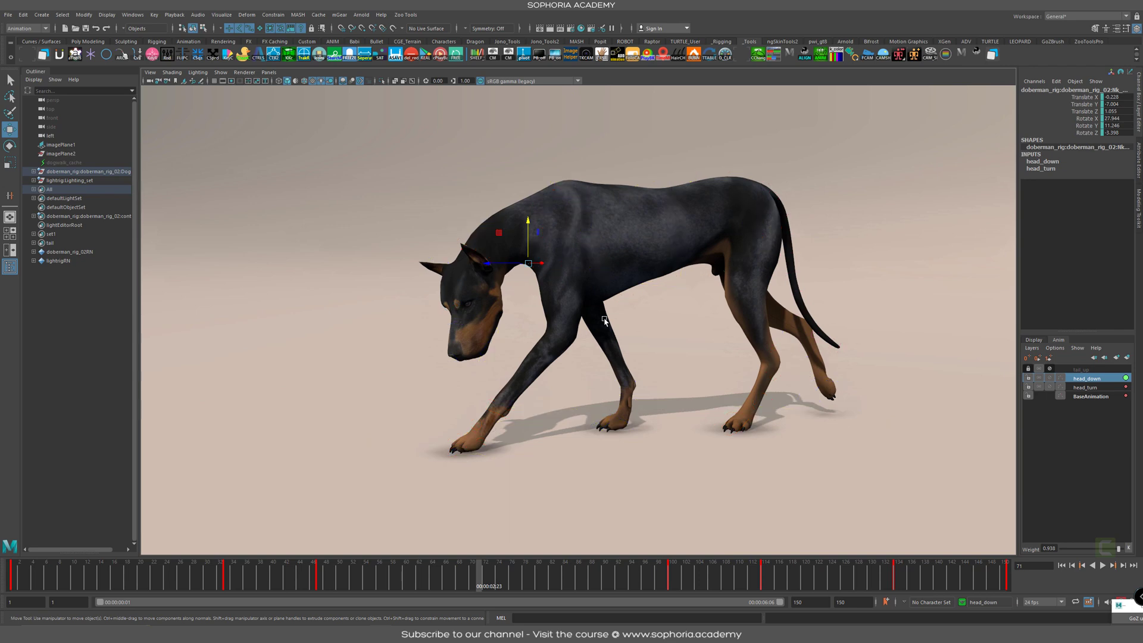
Play the animation with the head_down layer active and examine the lowering head from the front and side
key("alt+v")
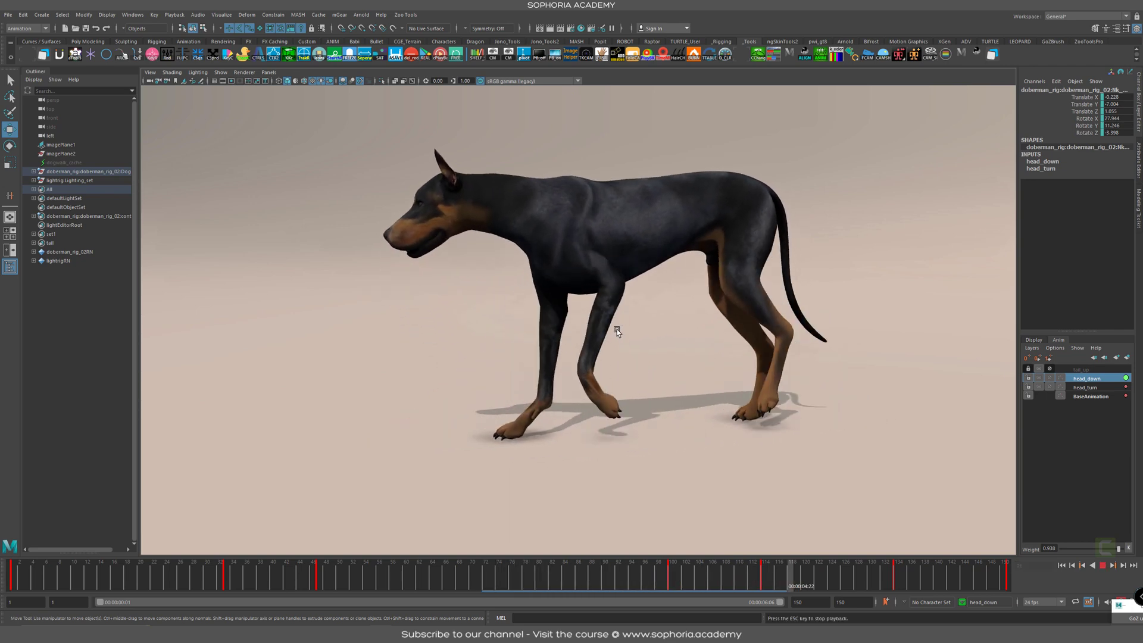
left_click_drag(604, 331, 727, 327, "alt")
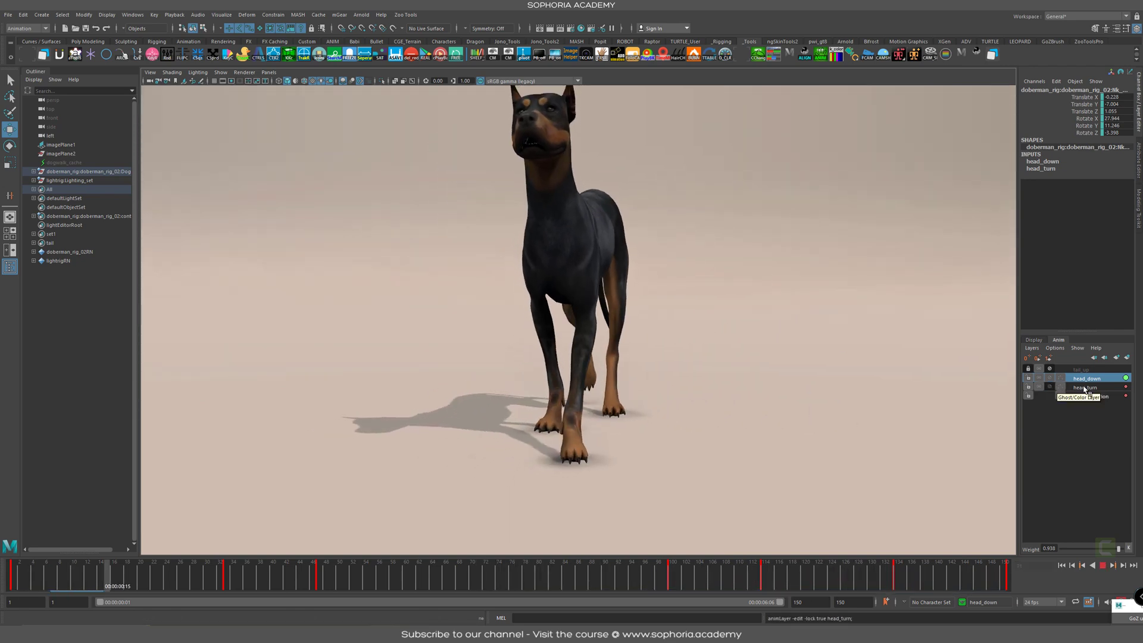
left_click_drag(665, 376, 583, 354, "alt")
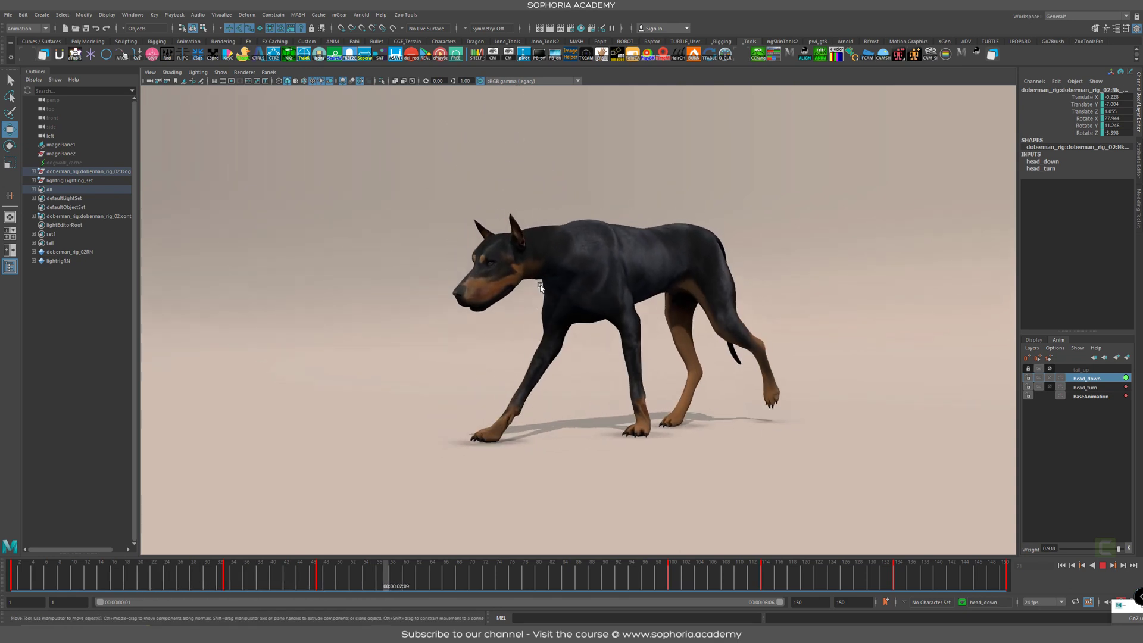
left_click_drag(518, 387, 622, 356, "alt")
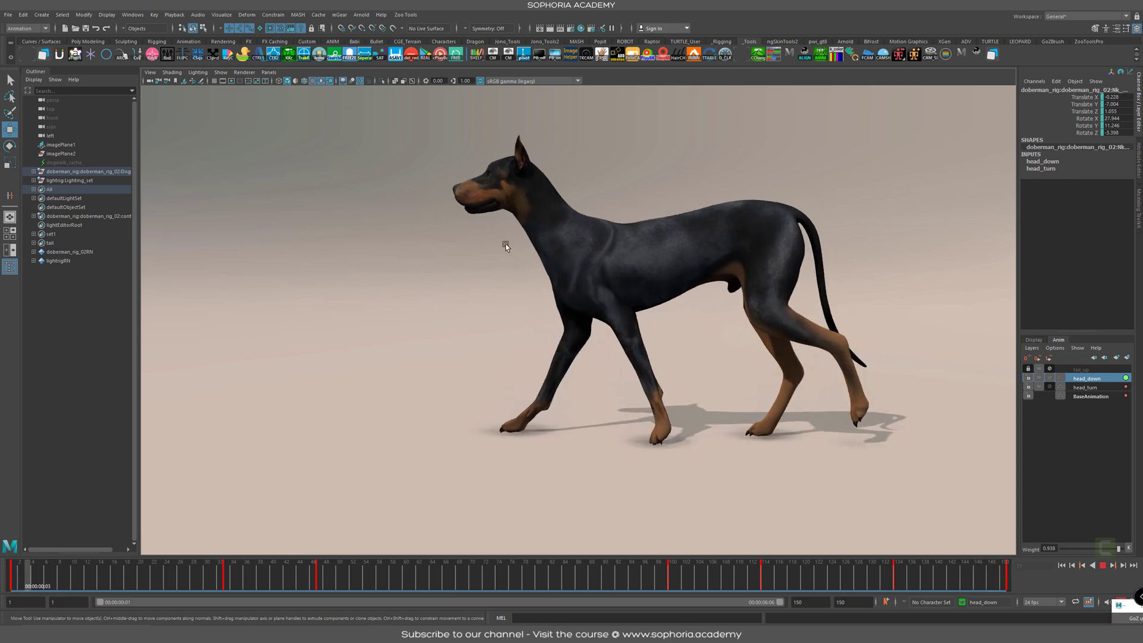
key("alt+v")
Select the head_down layer's objects, view the layer's Weight curve in the Graph Editor and scrub the timeline to frame 122
right_click(1102, 378)
left_click(1106, 410)
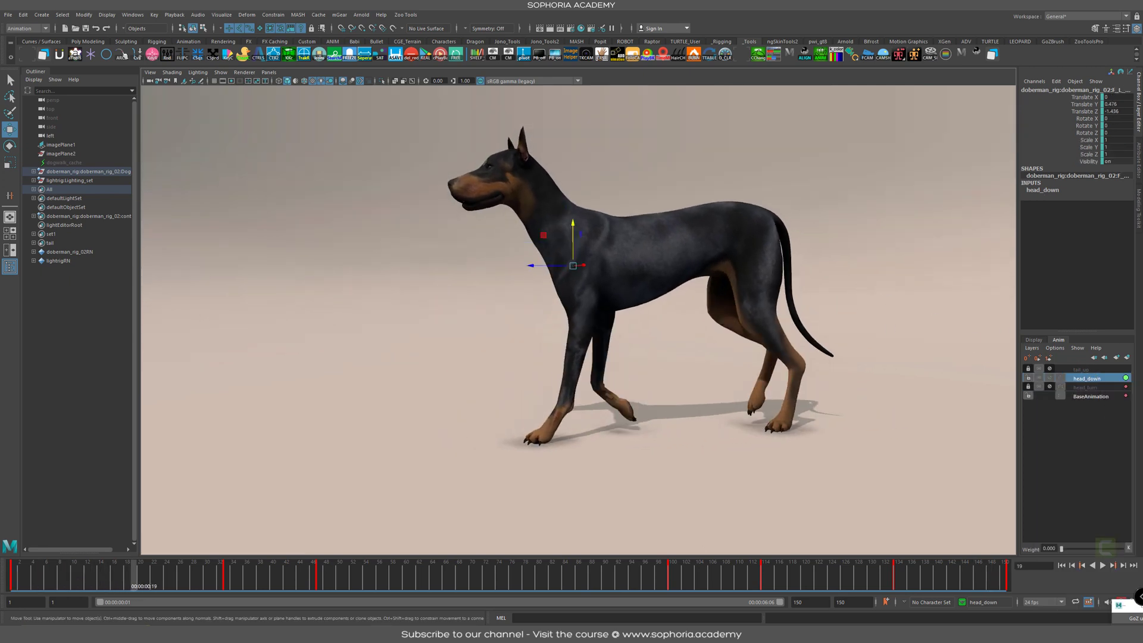
left_click_drag(1142, 239, 357, 250)
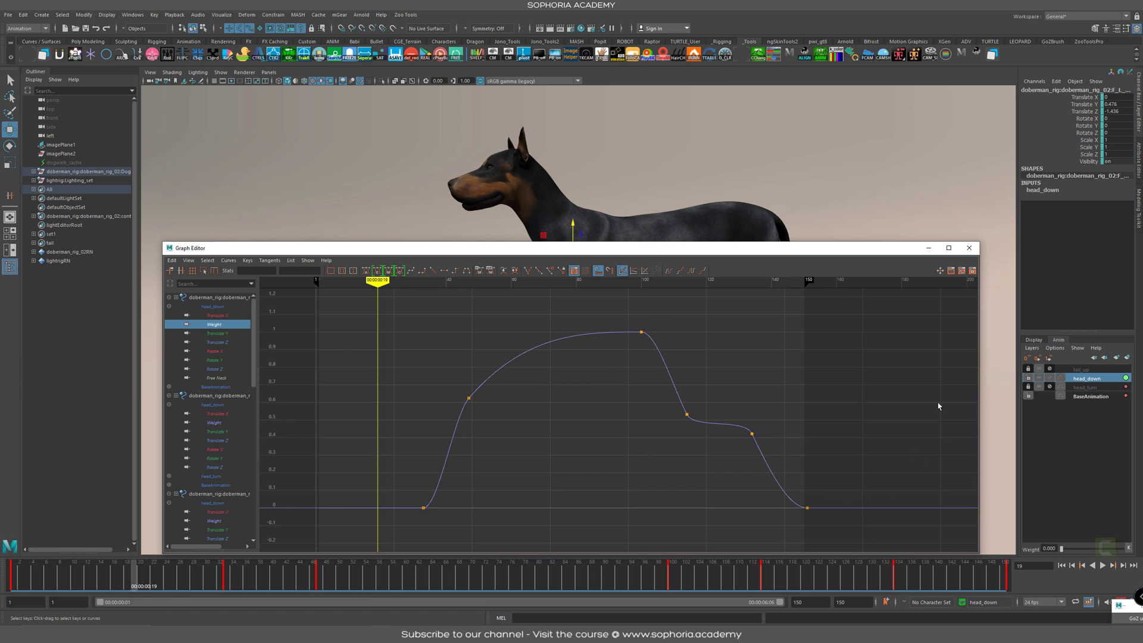
left_click(929, 248)
mouse_move(604, 574)
left_mouse_down()
mouse_move(834, 582)
mouse_move(817, 582)
left_mouse_up()
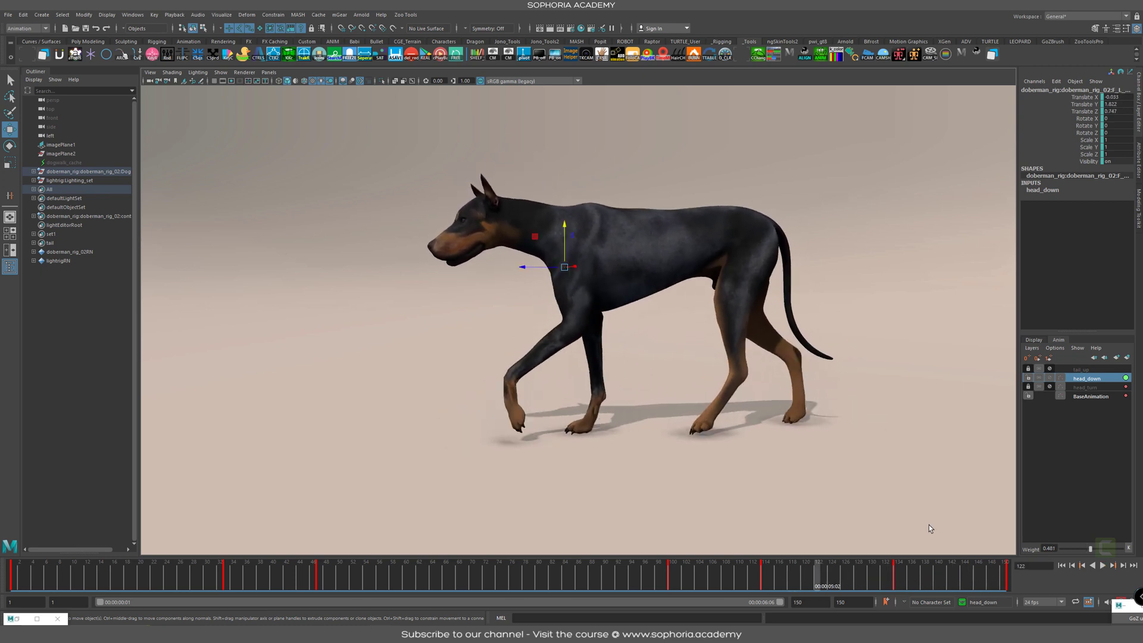
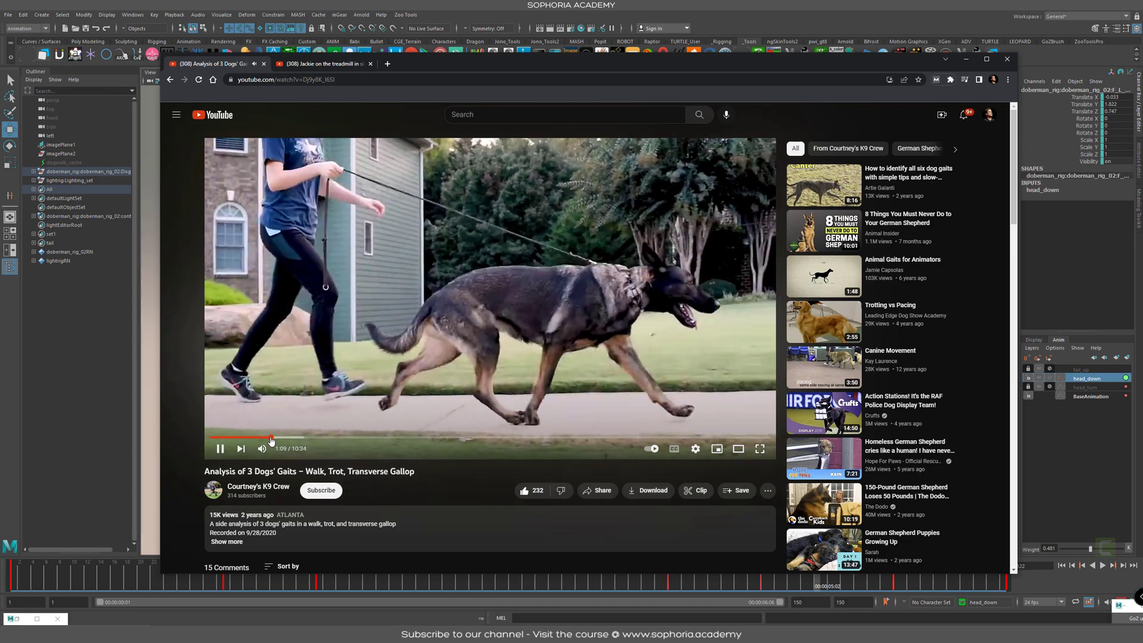
Examine the trotting German Shepherd in the gait reference video, skip ahead to about 1:48, and return to Maya
left_click(456, 292)
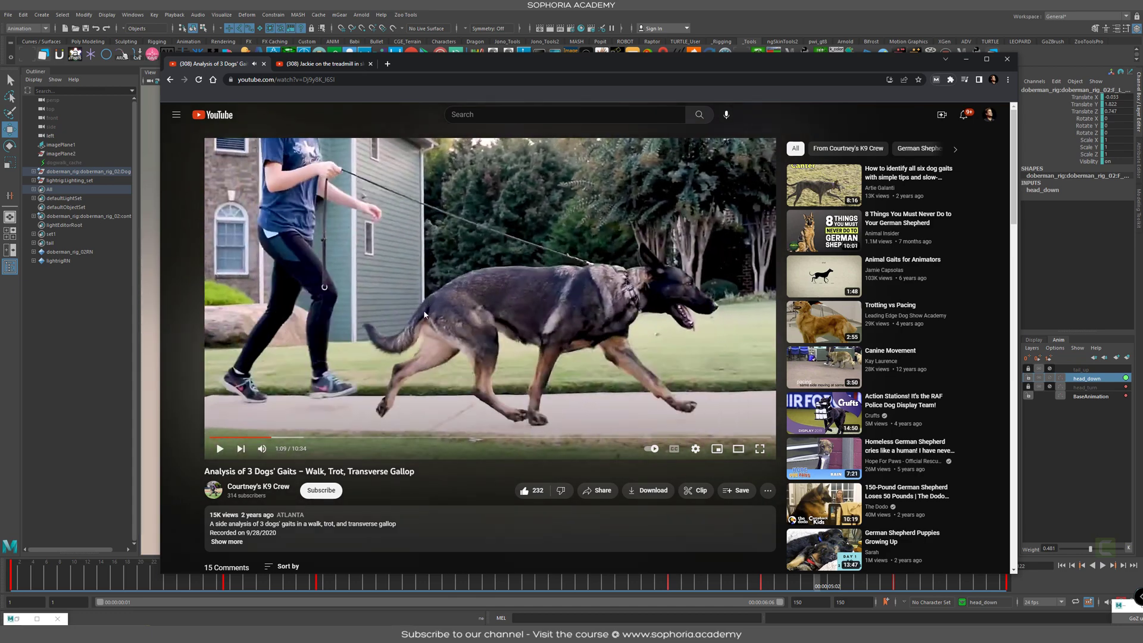
key("ctrl+2")
left_click_drag(455, 284, 473, 279)
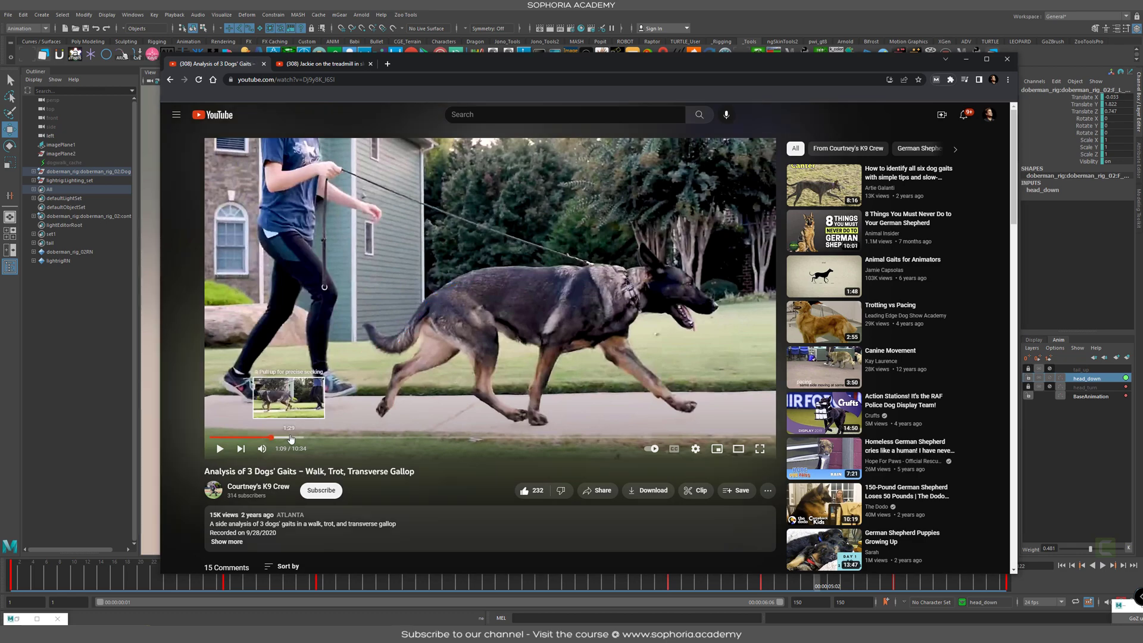
left_click_drag(291, 439, 317, 439)
left_click(607, 295)
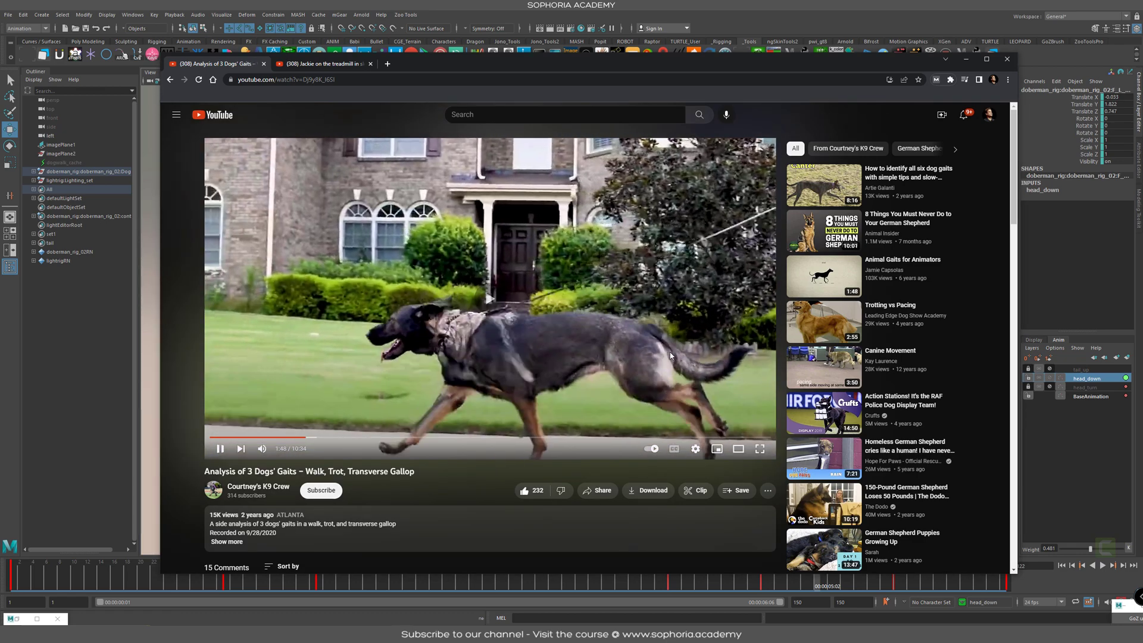
left_click(607, 295)
left_click(966, 59)
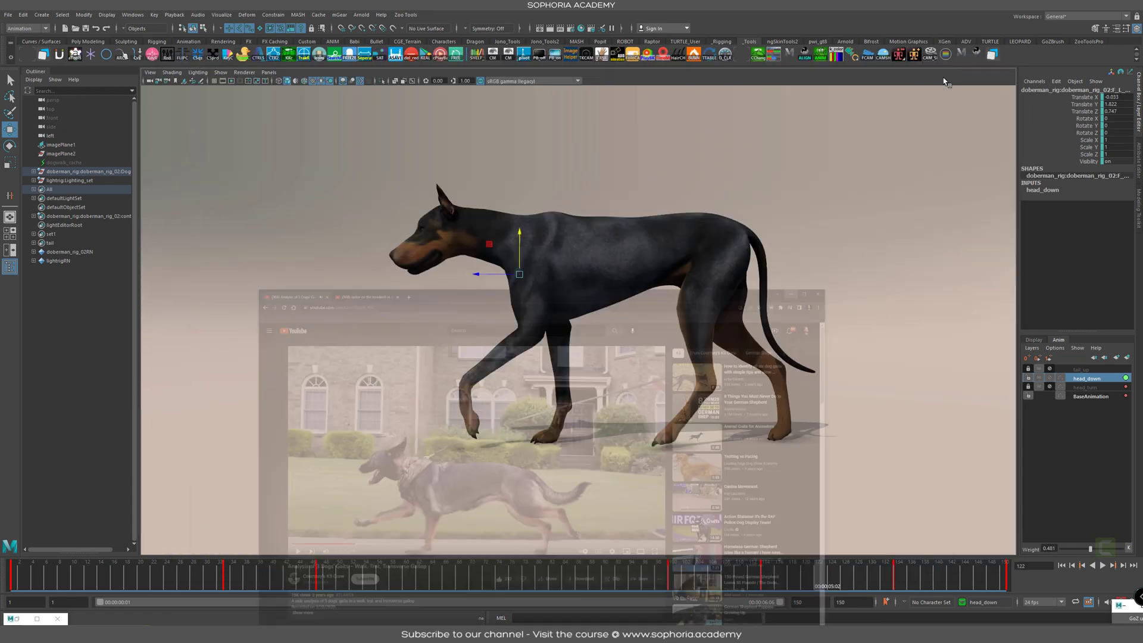
Unmute and unlock the tail_up animation layer and play the walk to see the raised tail
left_click(1050, 368)
left_click(1028, 369)
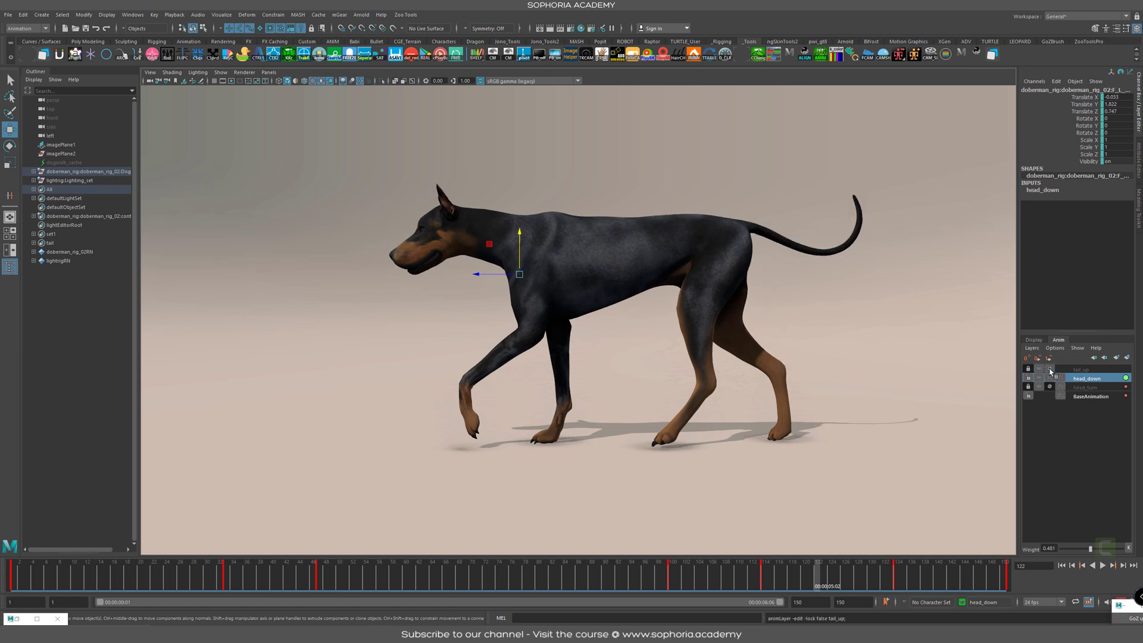
left_click(213, 576)
key("alt+v")
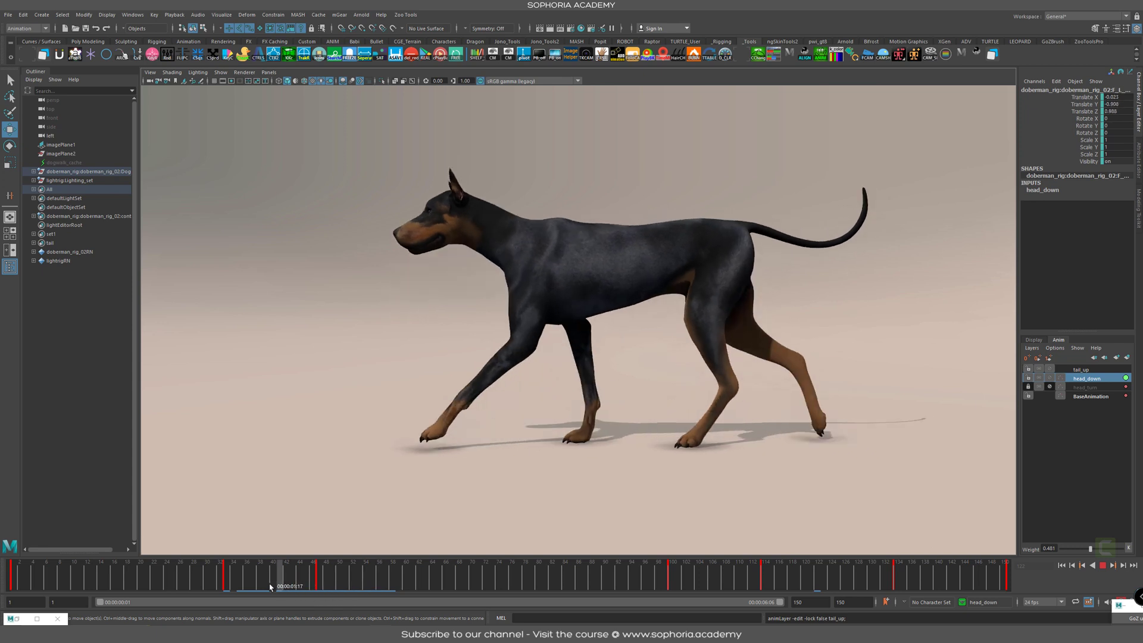
key("alt+v")
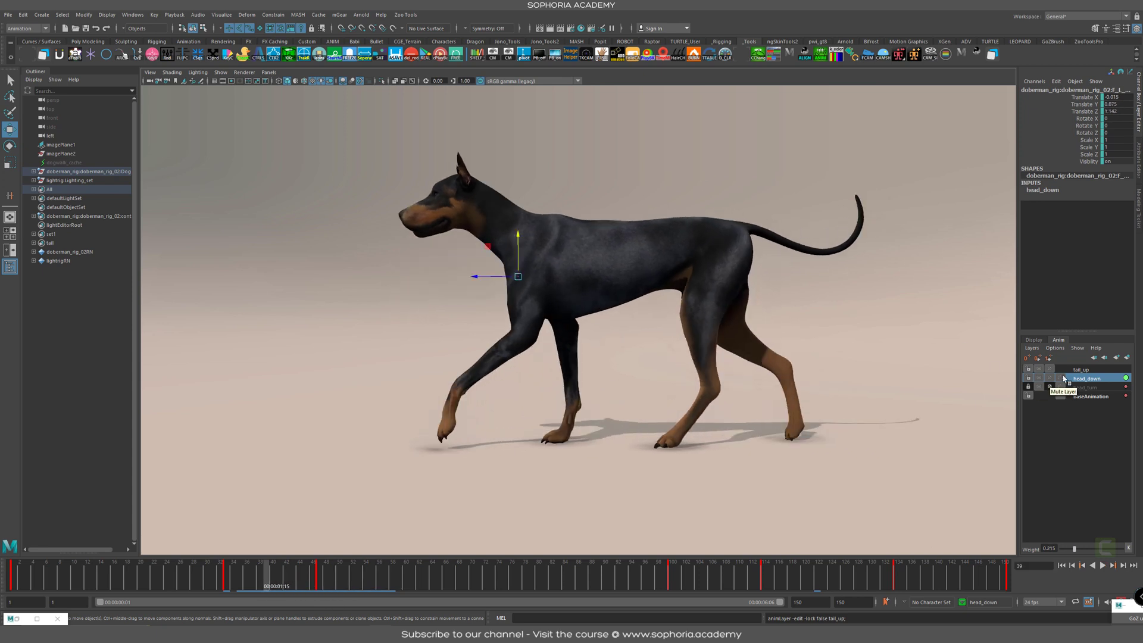
Select the objects in the tail_up layer, play the animation and stop it at frame 29
left_click(1080, 369)
right_click(1089, 370)
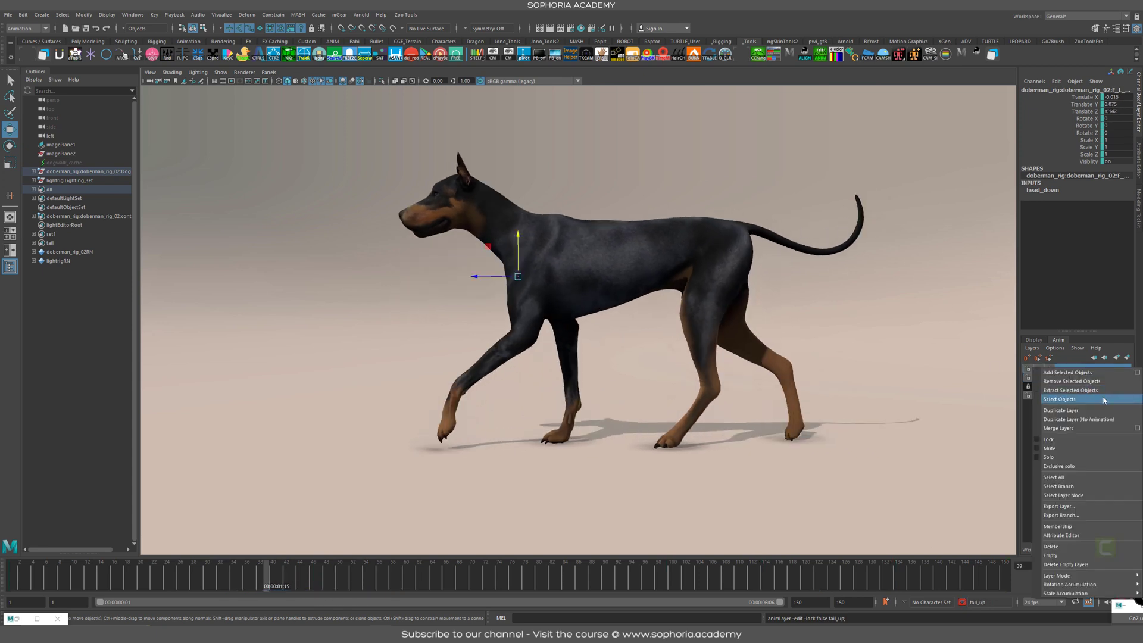
left_click(1089, 400)
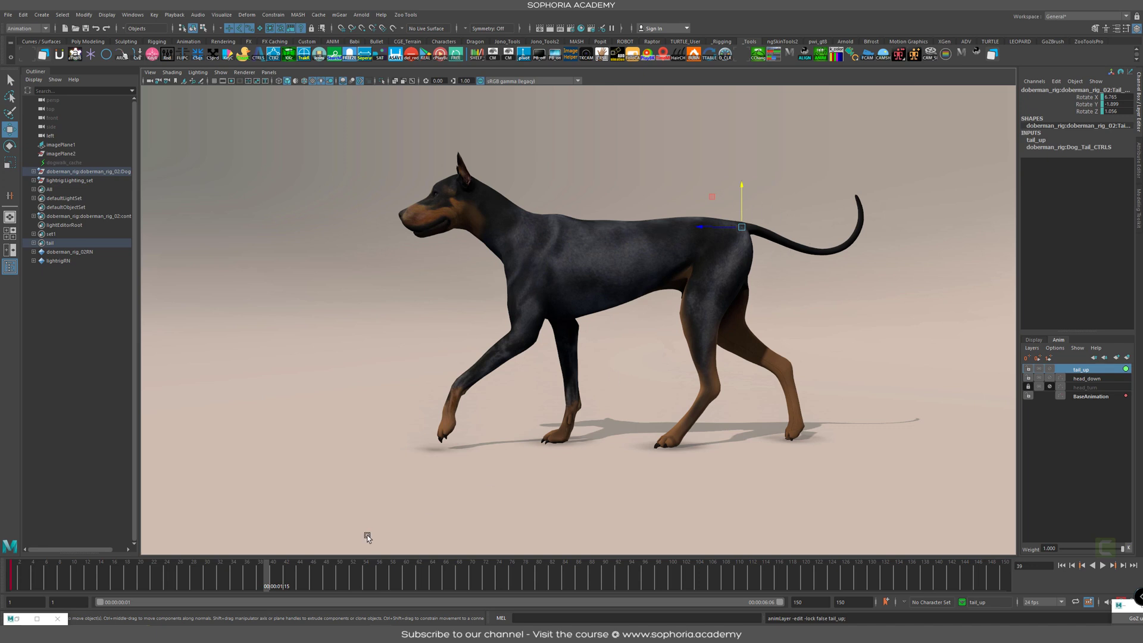
key("alt+v")
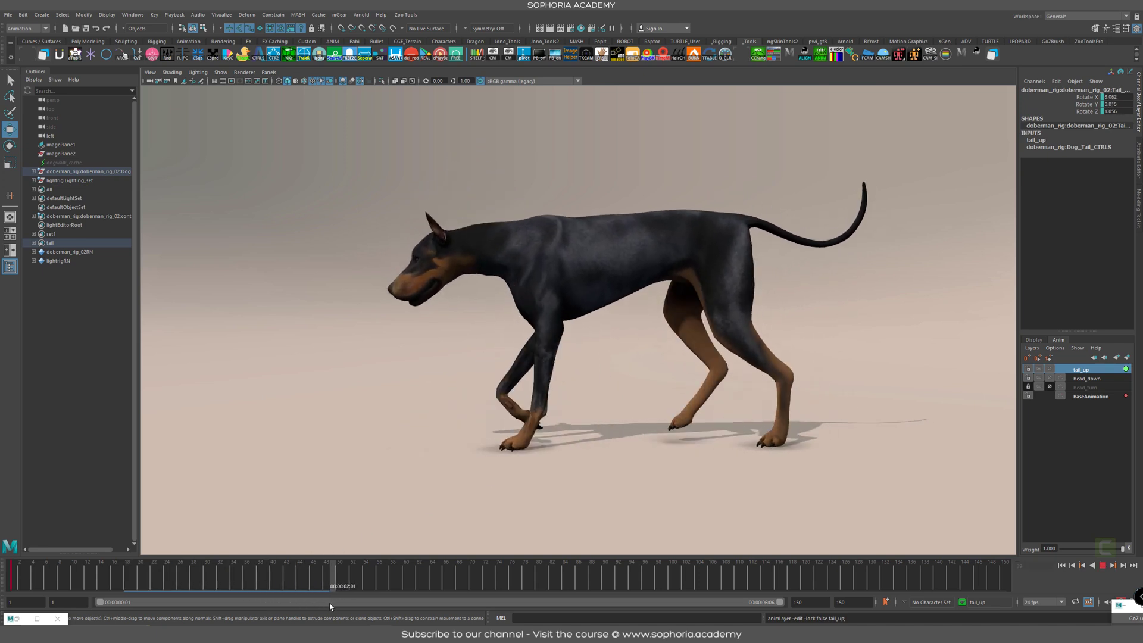
key("alt+v")
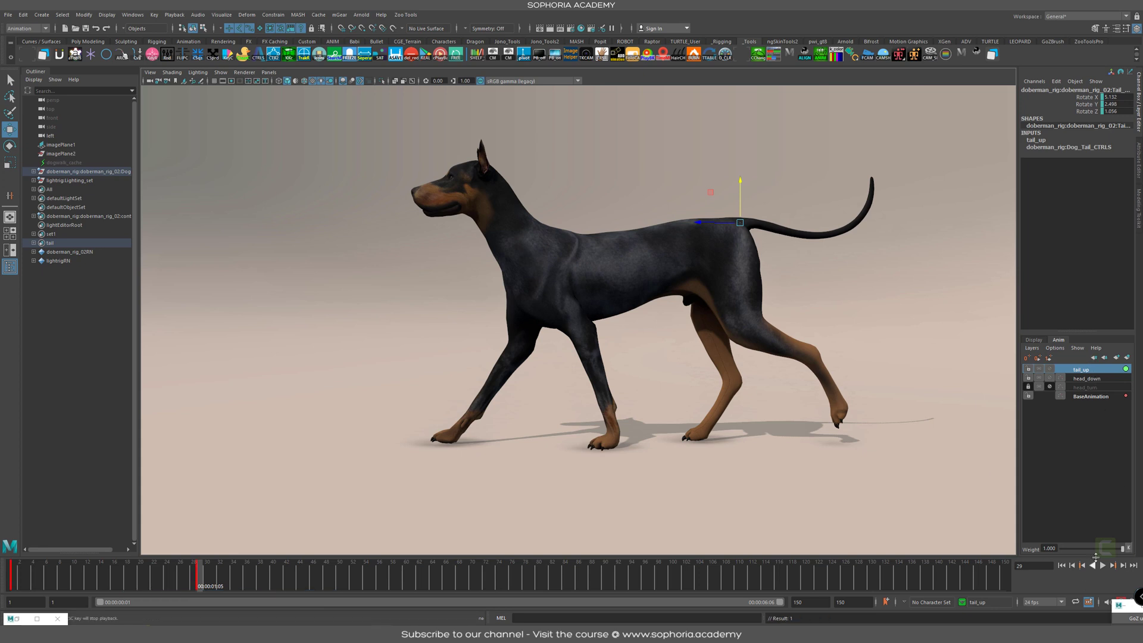
Key the tail_up layer's weight at 0 on frame 29 and 0.822 around frame 49, holding 0.822 at frame 106
left_click_drag(1122, 549, 1040, 550)
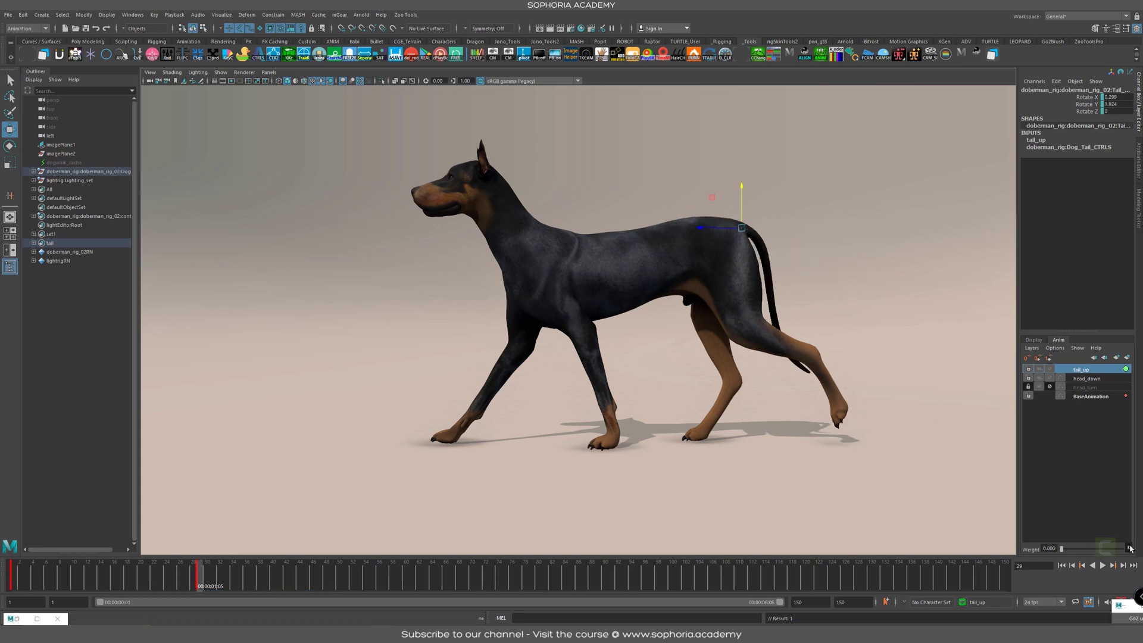
left_click_drag(202, 577, 338, 579)
left_click_drag(1061, 549, 1110, 552)
key("alt+v")
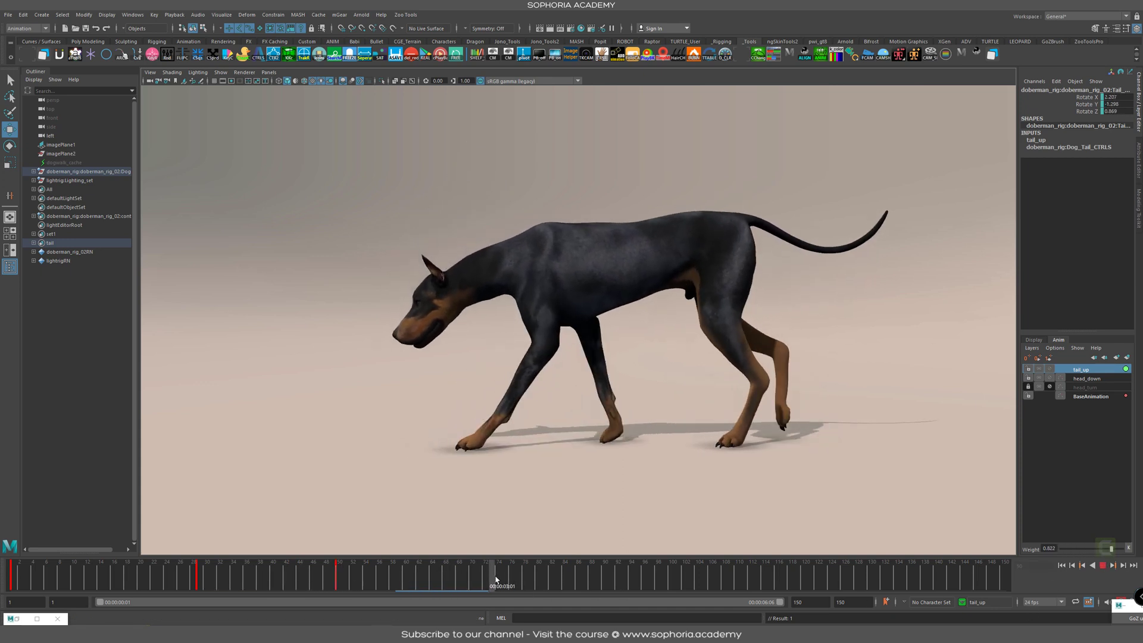
key("alt+v")
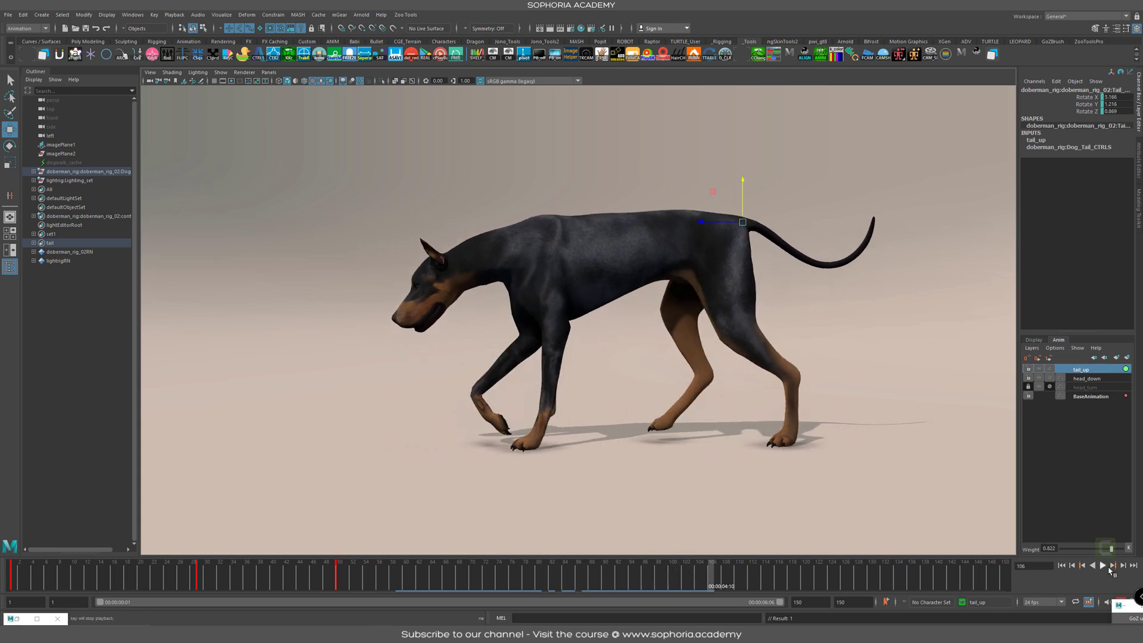
Try keying the tail's frame 29 pose at frame 144 on the tail_up layer, scrub through the motion and undo the key
left_click_drag(231, 581, 199, 580)
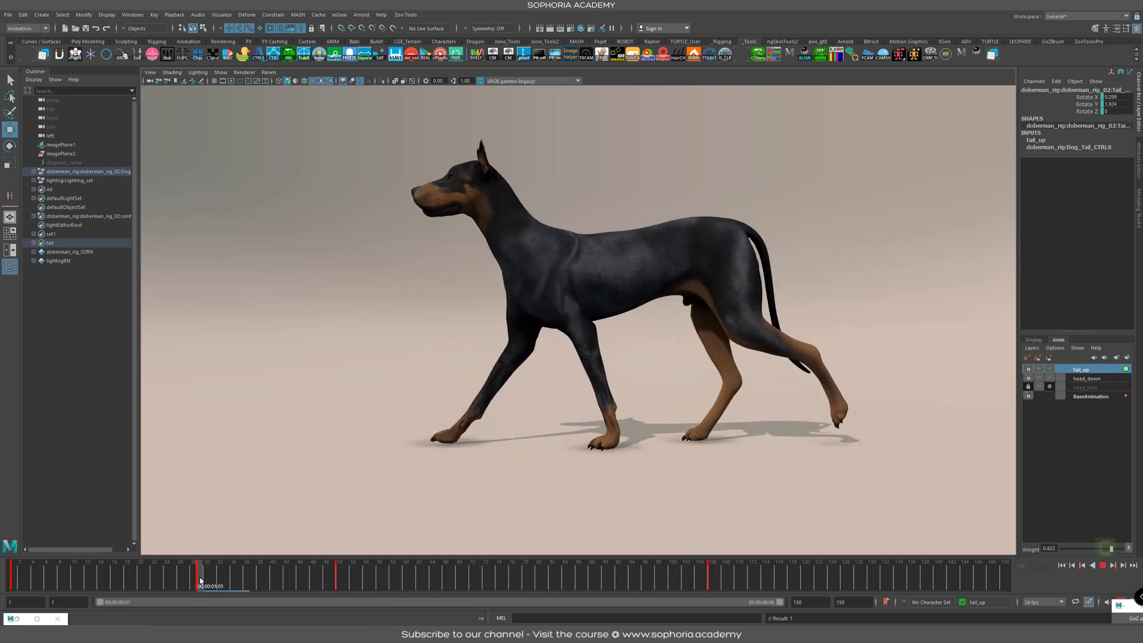
middle_click_drag(199, 580, 963, 588)
key("s")
left_click_drag(739, 573, 779, 575)
key("ctrl+z")
left_click_drag(884, 575, 901, 573)
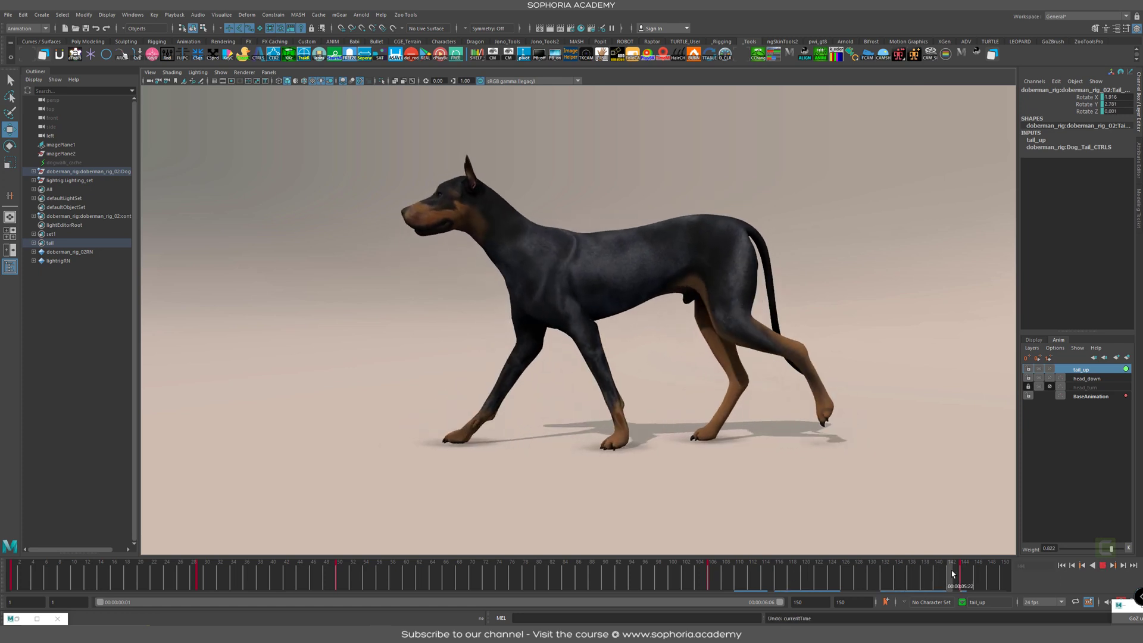
key("alt+v")
key("ctrl+z")
key("ctrl+z")
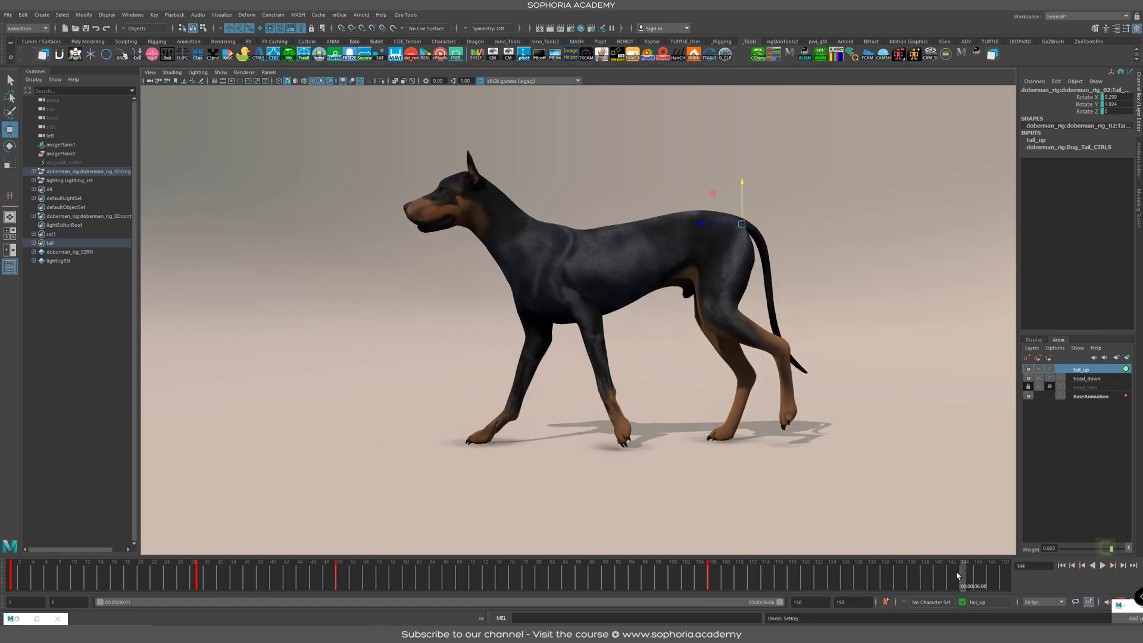
Key the tail_up layer's weight at 0 on frame 143 and play back the tail rising and lowering
left_click_drag(957, 575, 957, 572)
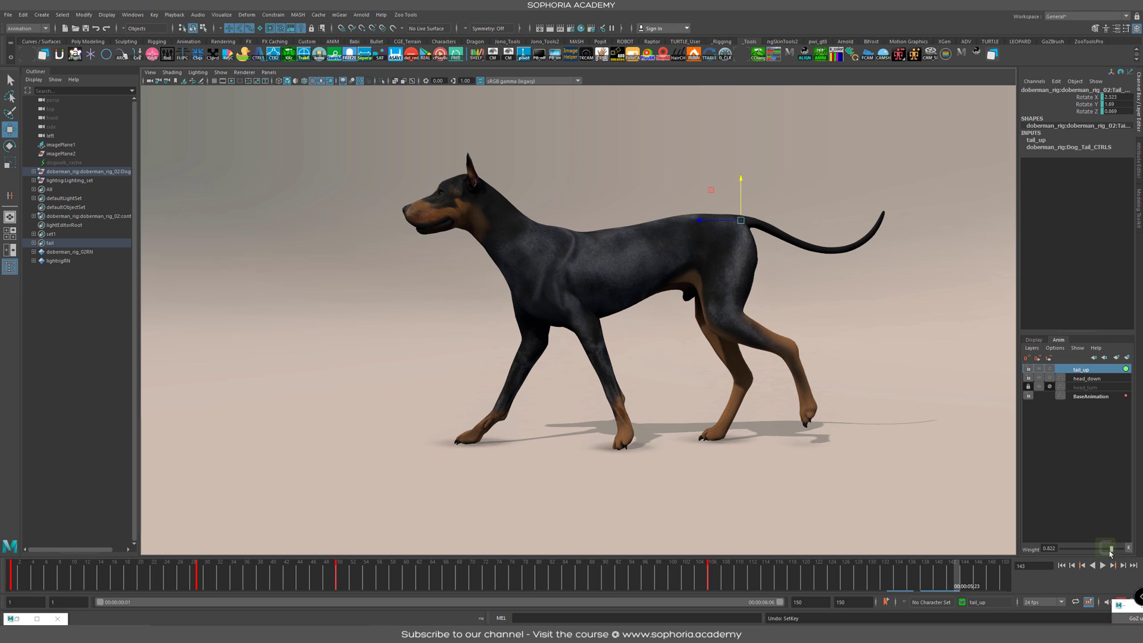
left_click_drag(1110, 553, 1051, 554)
left_click_drag(762, 576, 300, 570)
key("alt+v")
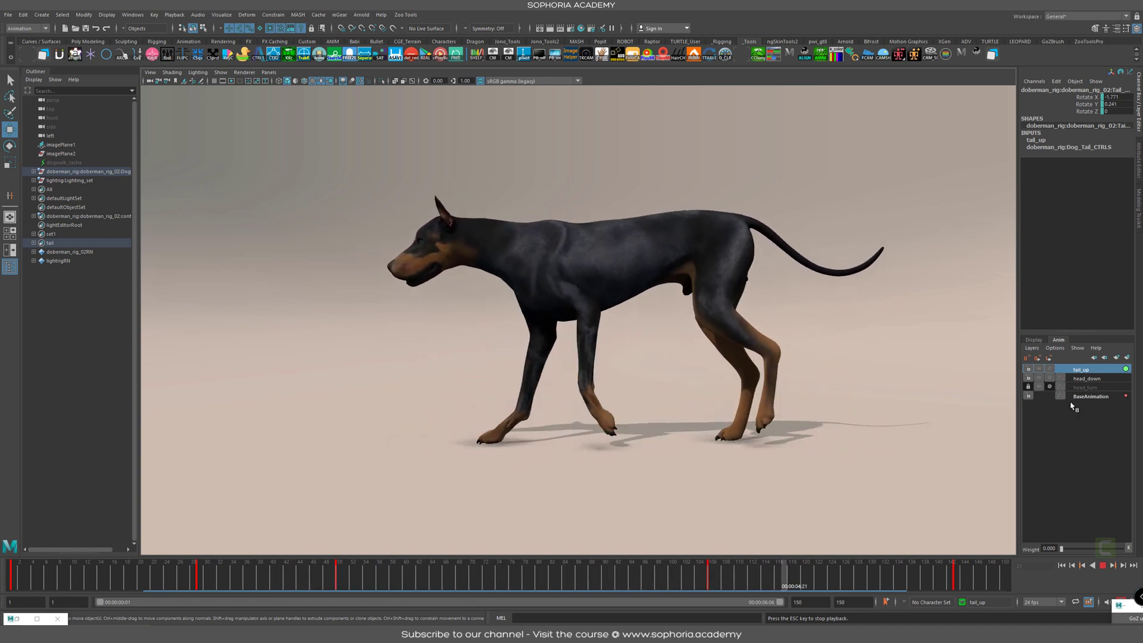
key("Escape")
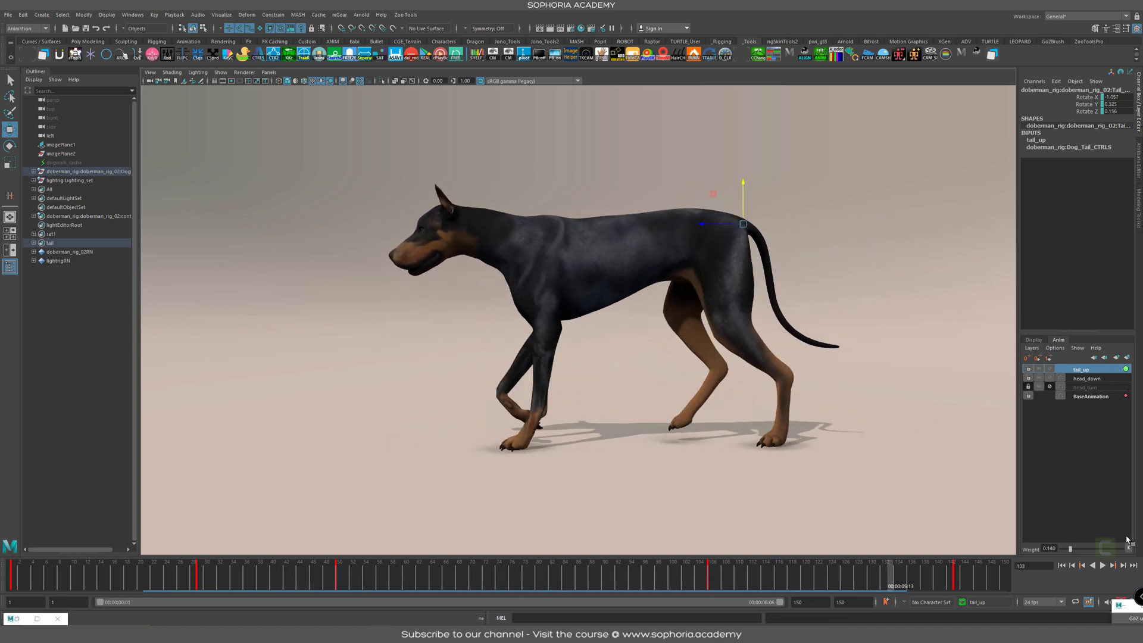
Mute and lock the tail_up and head_down layers, keep head_turn muted, and select the BaseAnimation layer
right_click_drag(584, 348, 690, 363, "alt")
left_click_drag(720, 369, 821, 393, "alt")
middle_click_drag(821, 393, 785, 388, "alt")
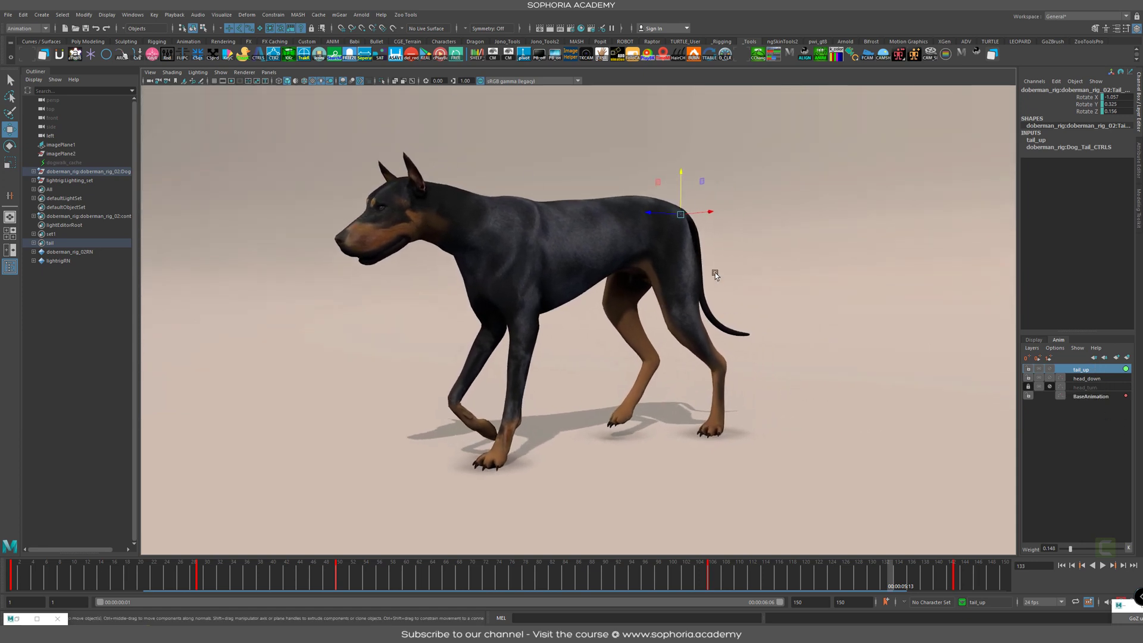
left_click(1050, 369)
left_click(1049, 378)
left_click(1050, 386)
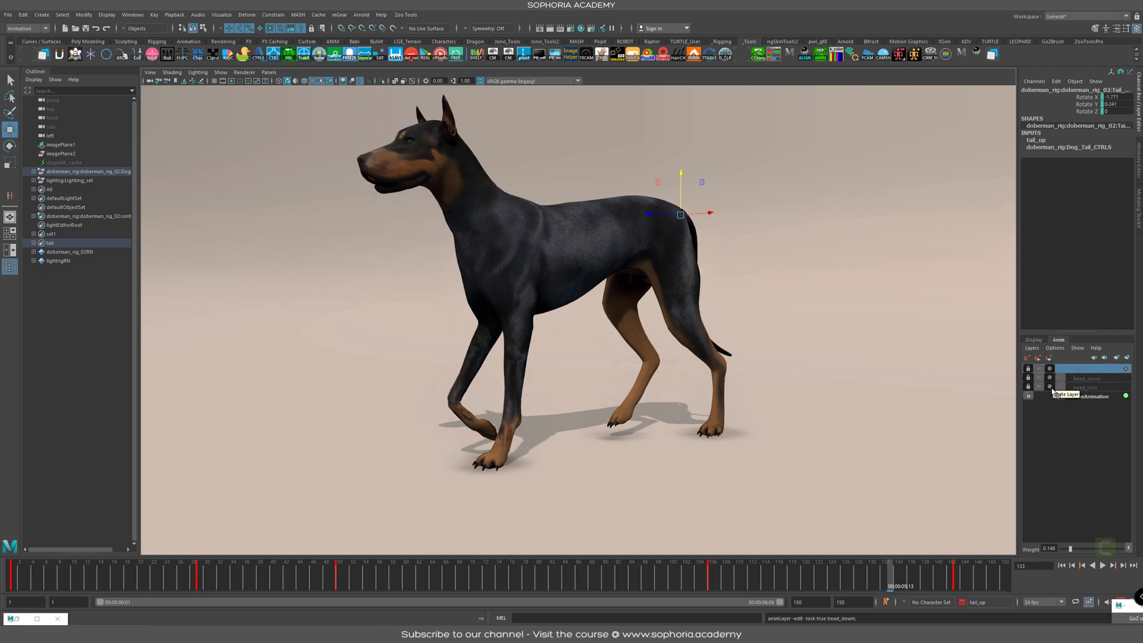
left_click(1107, 396)
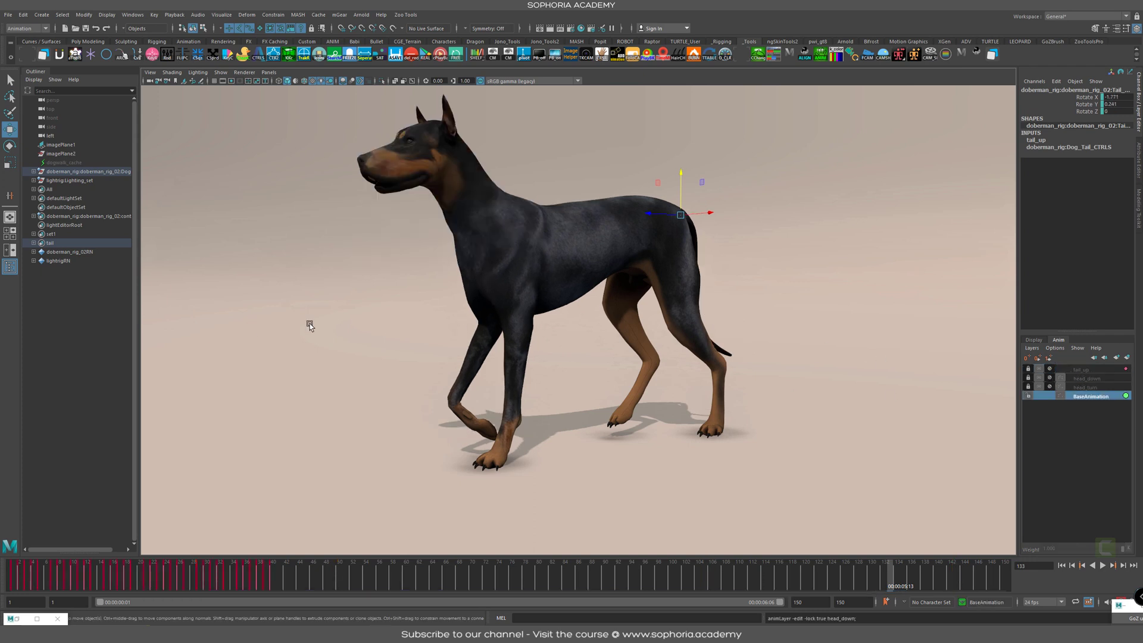
Show the rig's control curves around the Doberman
left_click_drag(310, 323, 736, 387, "alt")
left_click_drag(627, 297, 589, 302, "alt")
key("alt+1")
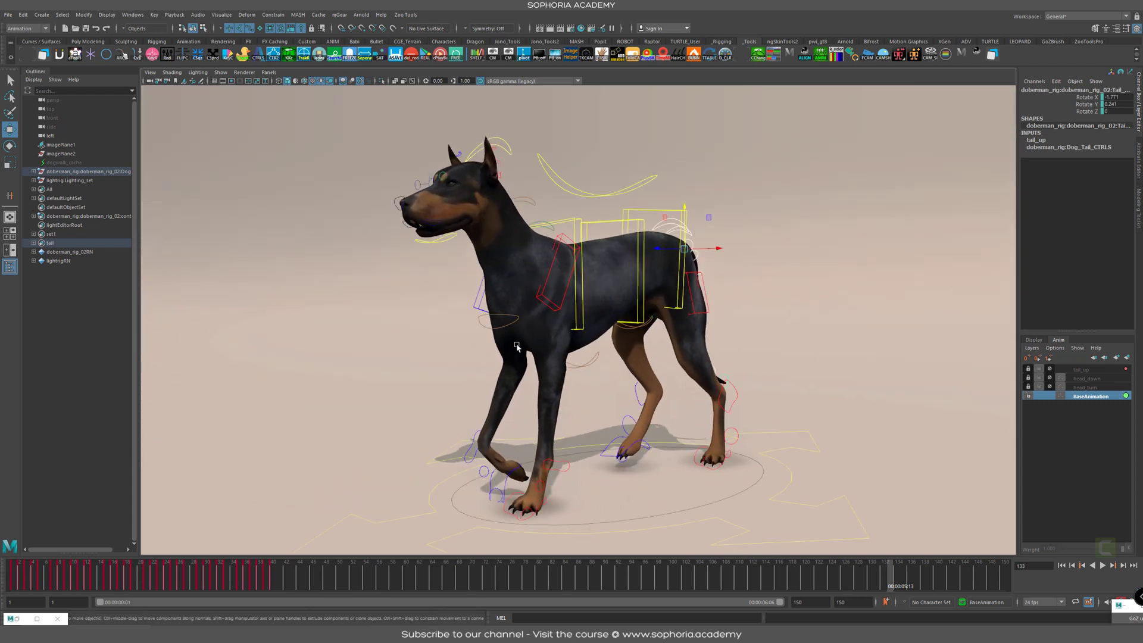
left_click_drag(988, 390, 877, 382, "alt")
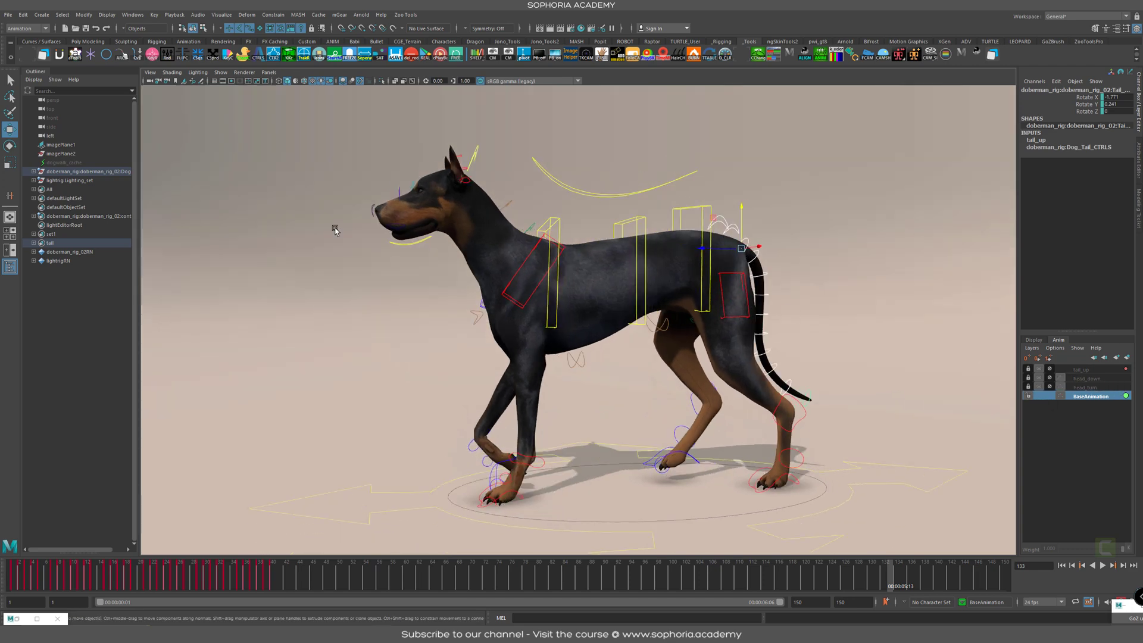
right_click_drag(334, 230, 842, 288, "alt")
left_click_drag(841, 288, 592, 255, "alt")
middle_click_drag(591, 255, 614, 238, "alt")
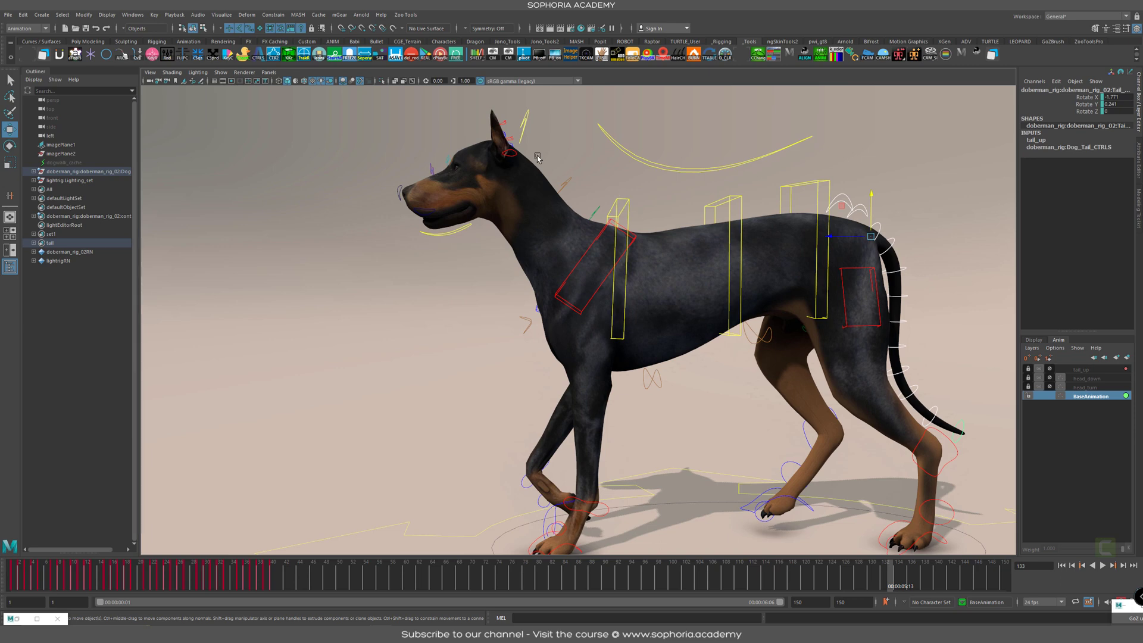
Select the front spine control together with the neck controls and the head control
left_click(629, 197)
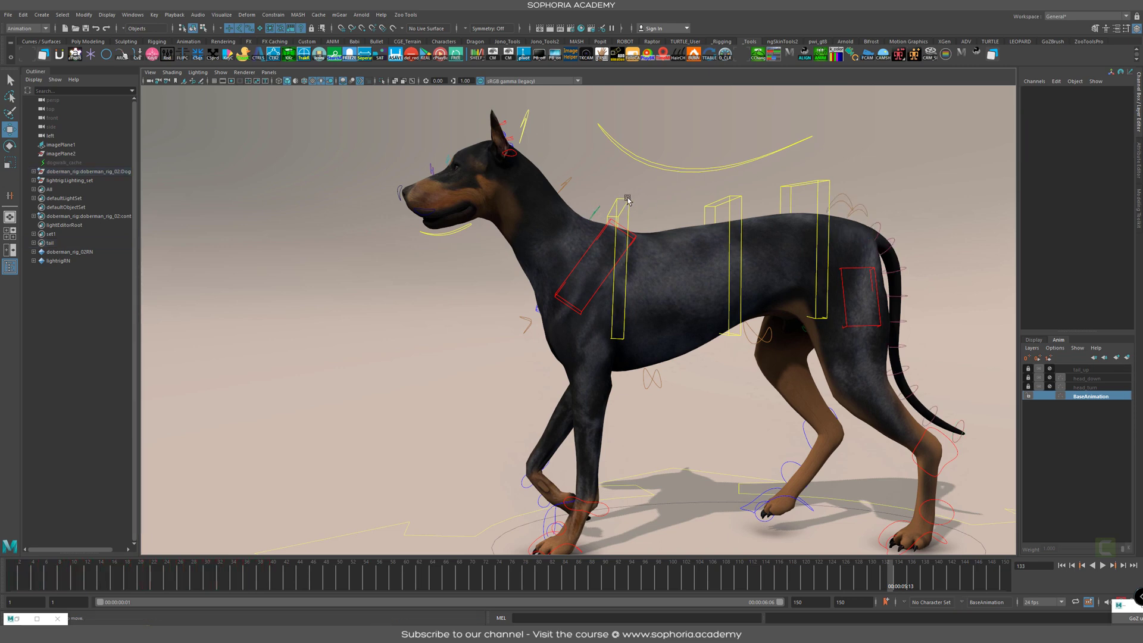
left_click(628, 200)
left_click_drag(704, 324, 700, 322, "alt")
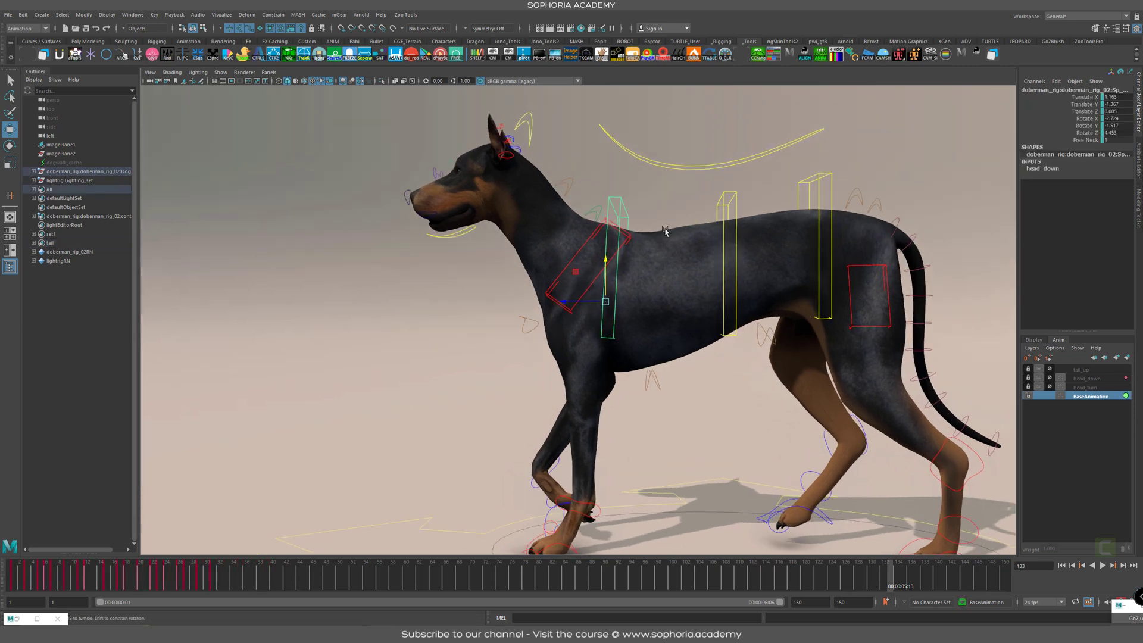
left_click(598, 209)
left_click(563, 179)
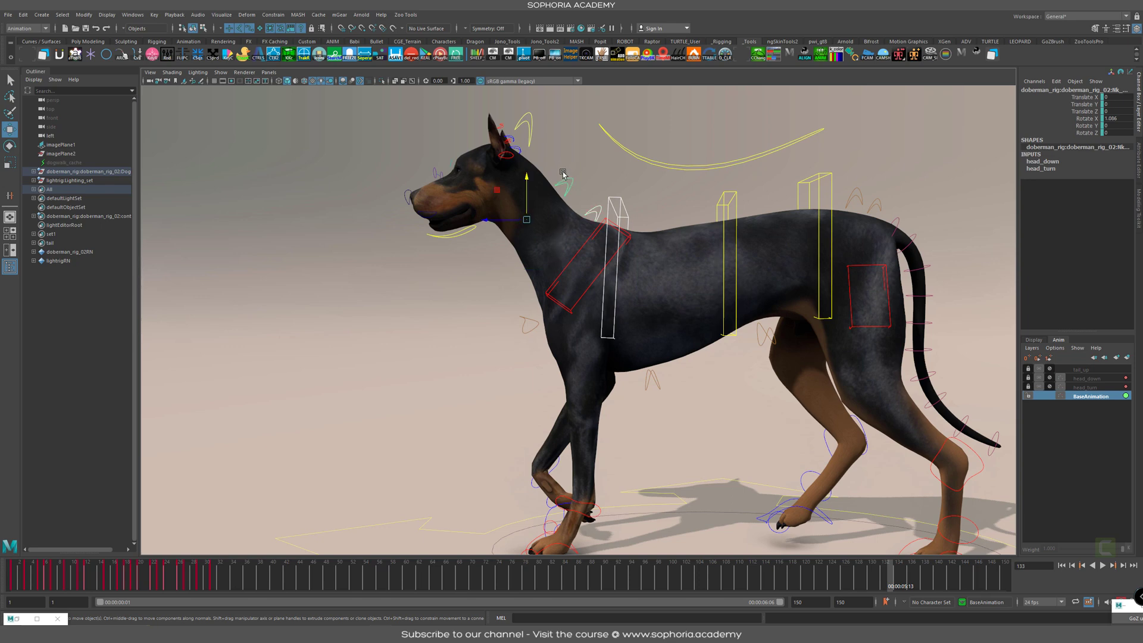
left_click(529, 118)
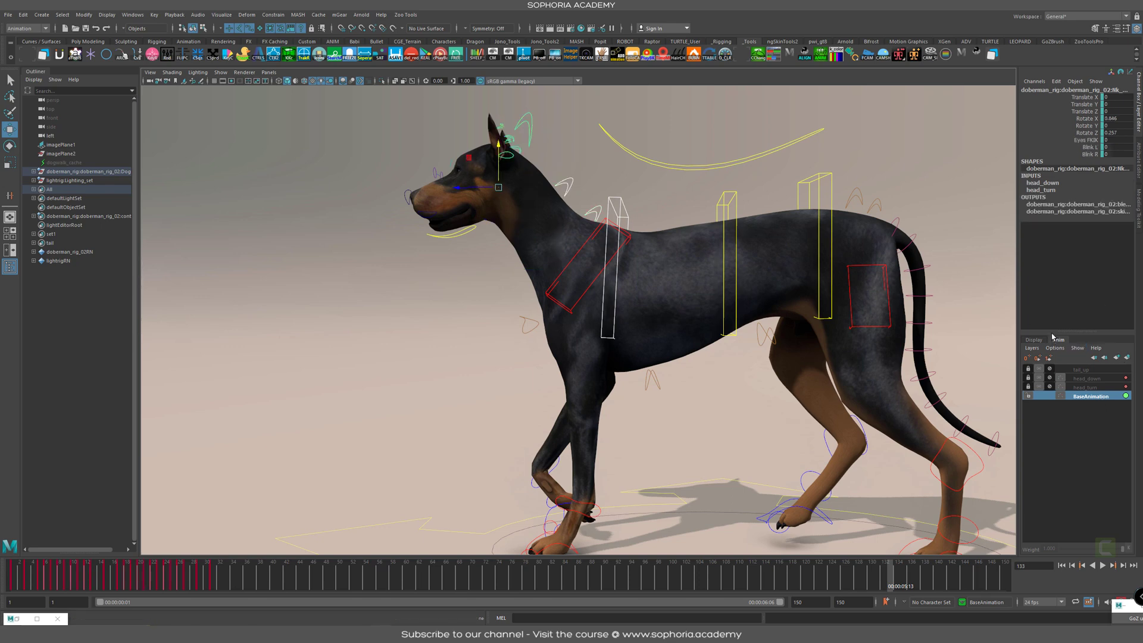
Create an animation layer from the selected controls and name it _Head_Down_02
left_click(1127, 358)
double_click(1087, 368)
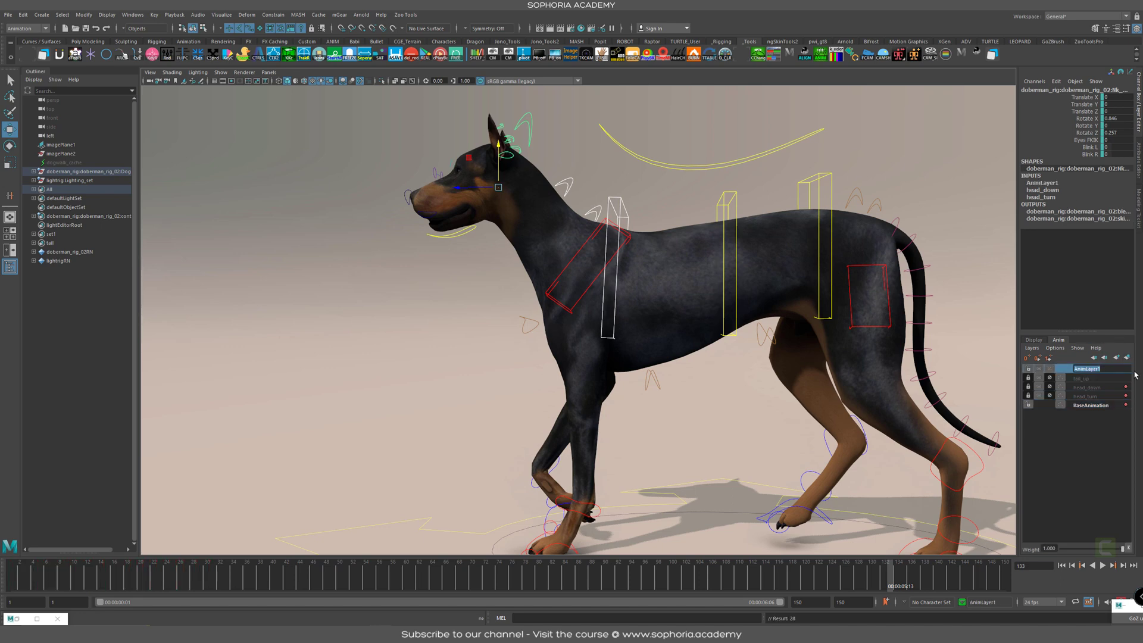
key("BackSpace")
type("_Head_Down_02")
key("Return")
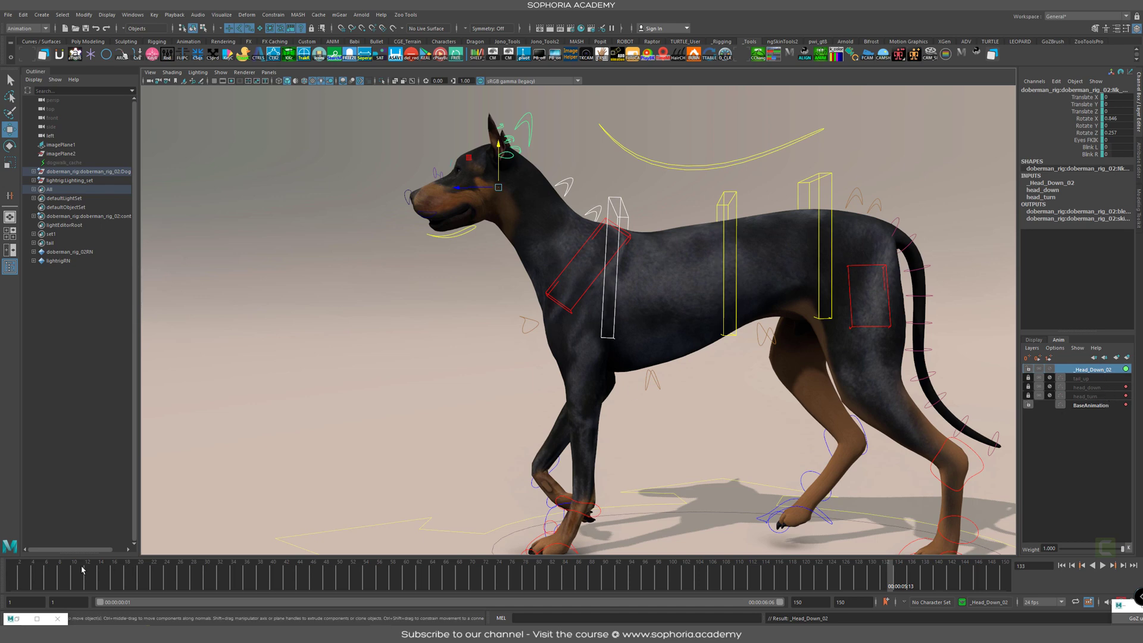
Key the selected spine, neck and head controls at frame 1 on the _Head_Down_02 layer
left_click(5, 586)
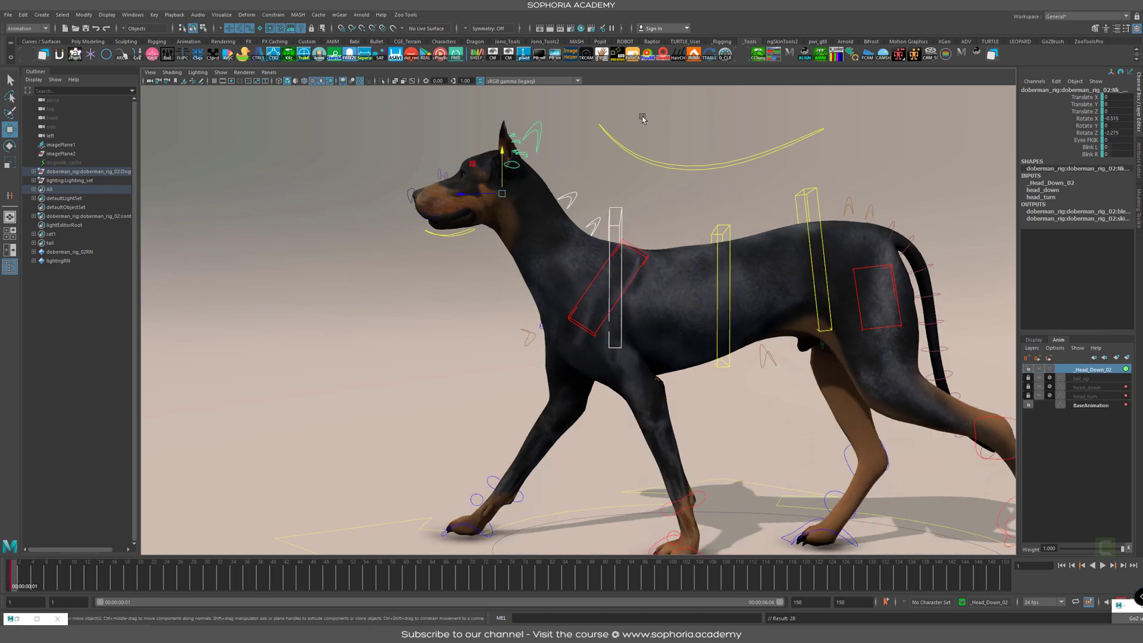
right_click_drag(783, 326, 560, 153, "alt")
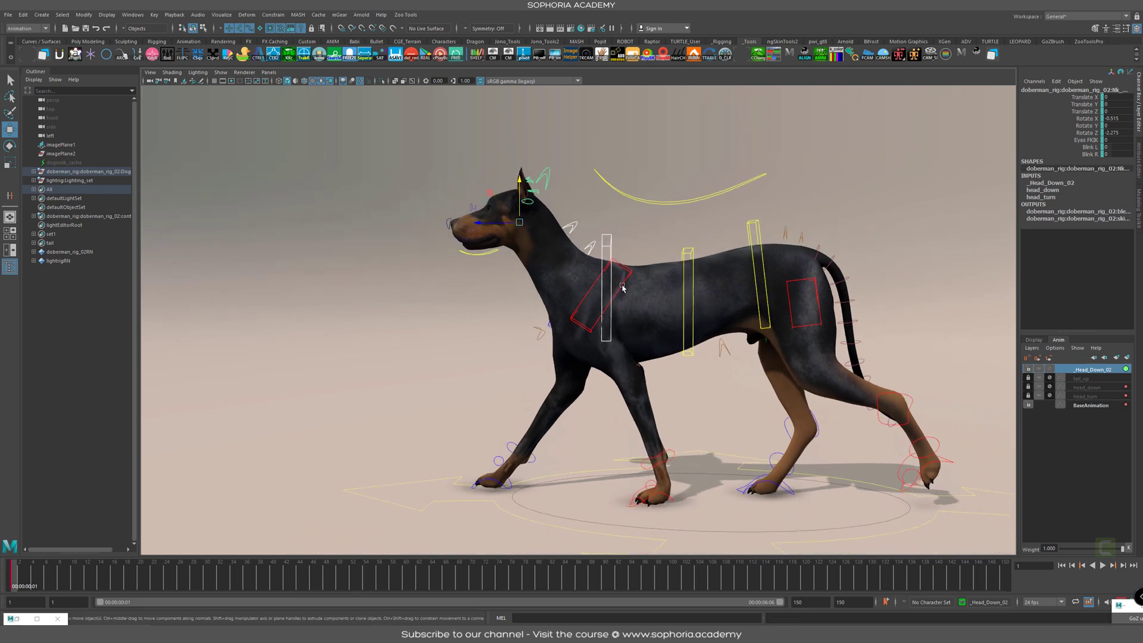
left_click_drag(622, 288, 585, 204, "alt")
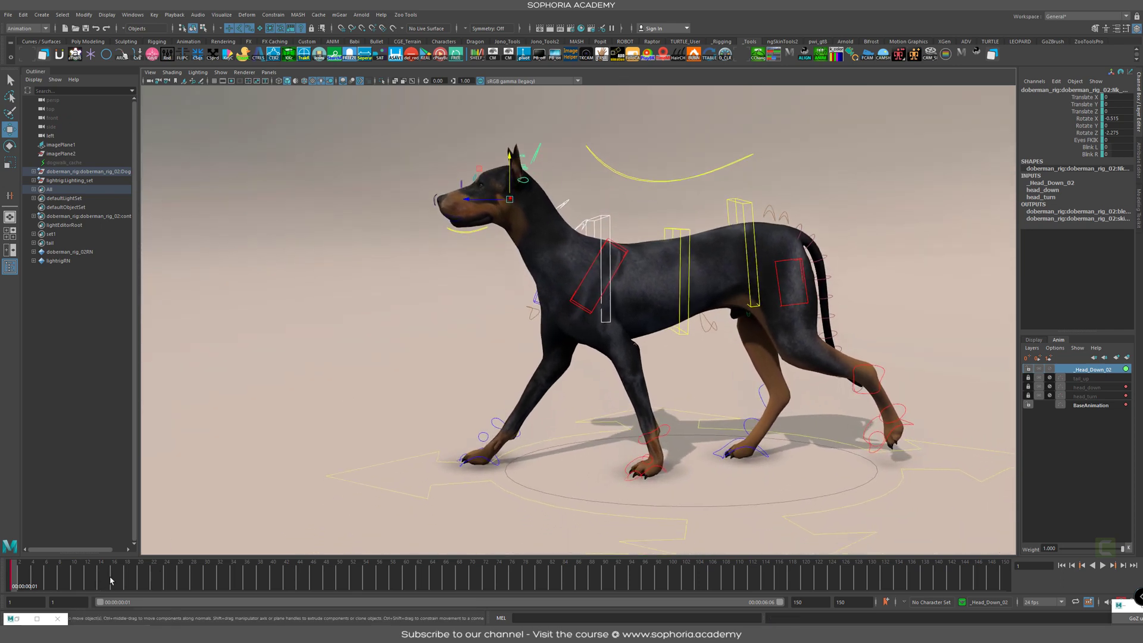
Add the selected spine, neck and head controls to the _Head_Down_02 animation layer
left_click_drag(497, 180, 570, 167, "alt")
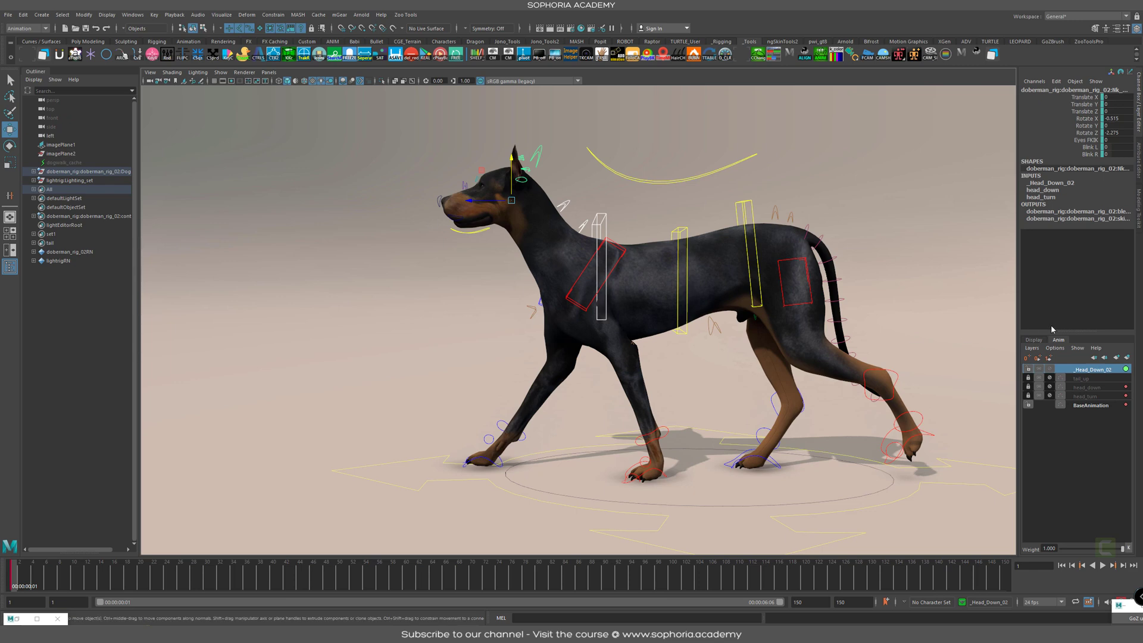
middle_click_drag(563, 215, 504, 210, "alt")
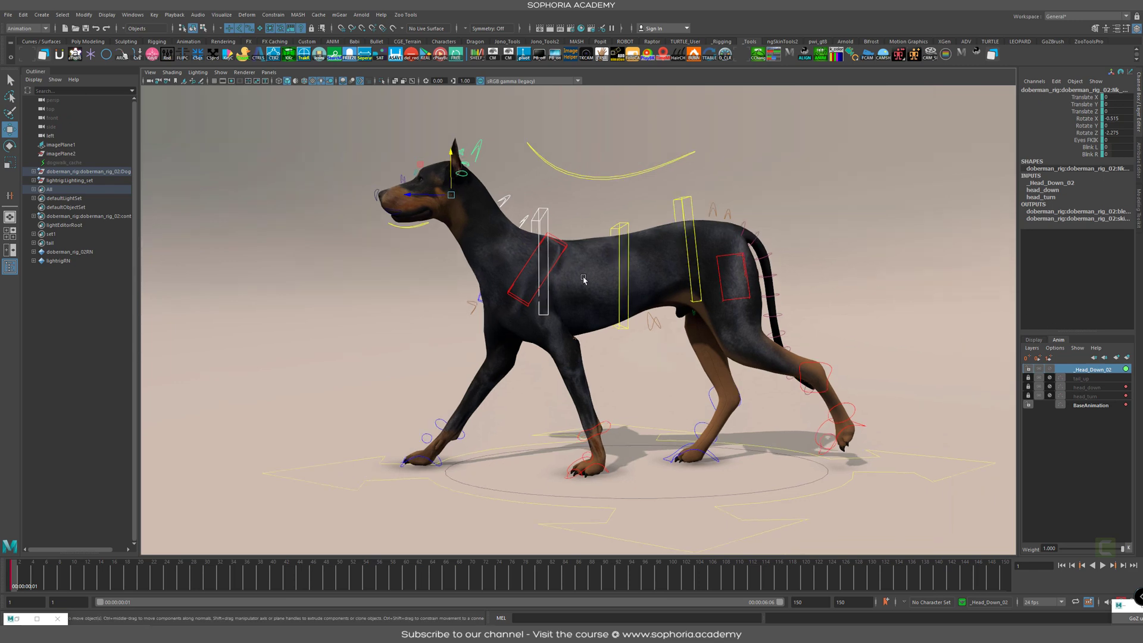
left_click_drag(576, 293, 522, 248, "alt")
scroll(567, 277, "up", 1)
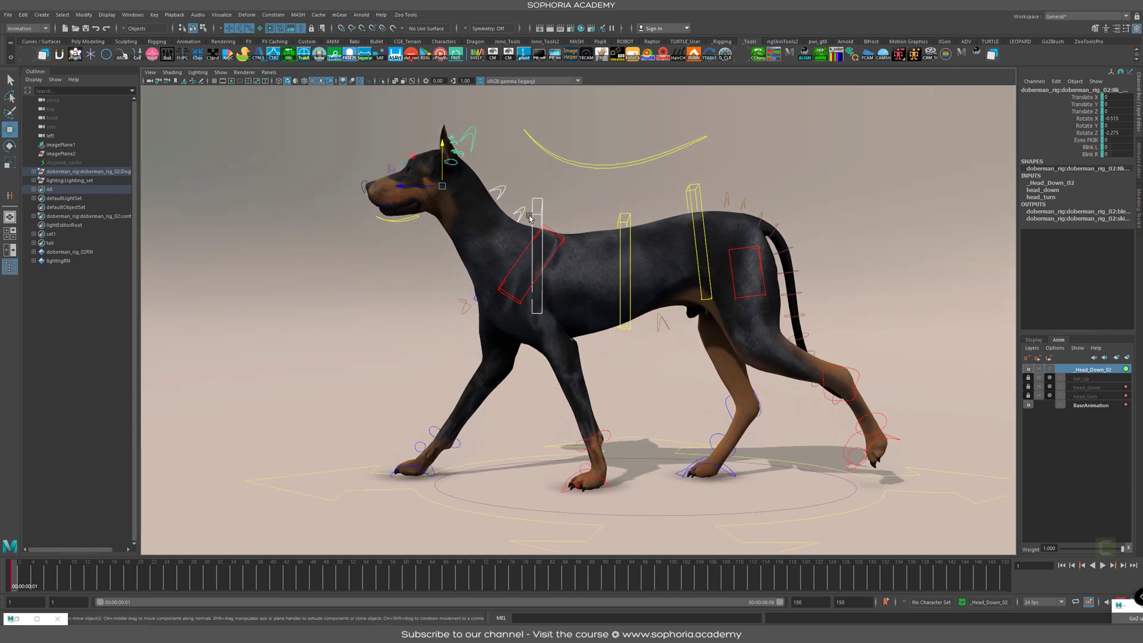
left_click(572, 257)
left_click(534, 225)
right_click(1095, 370)
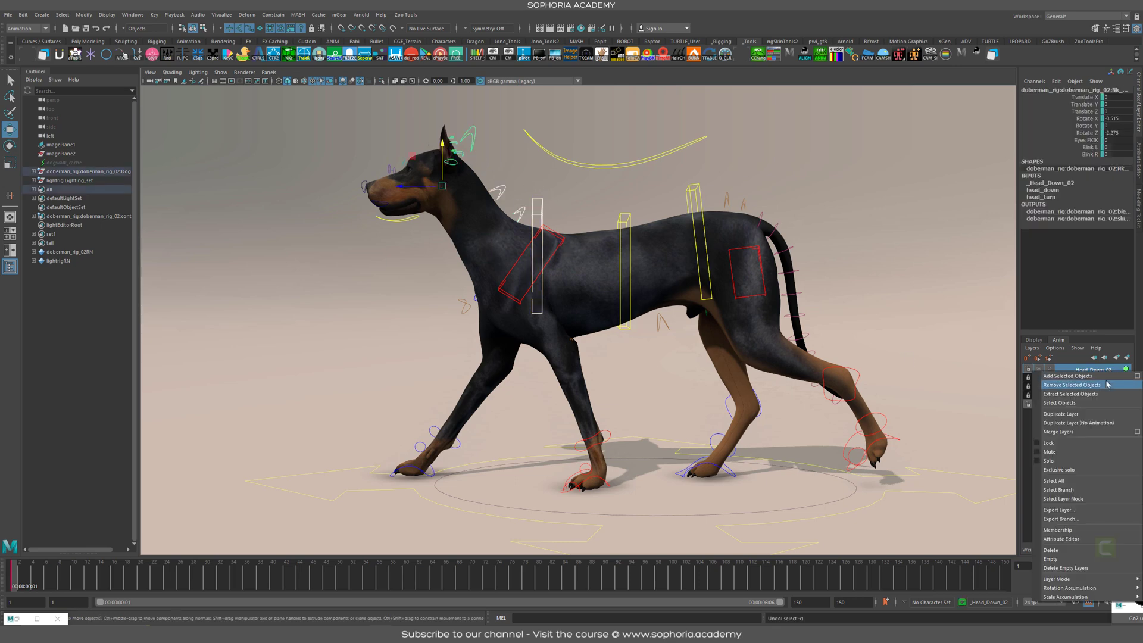
left_click(1103, 380)
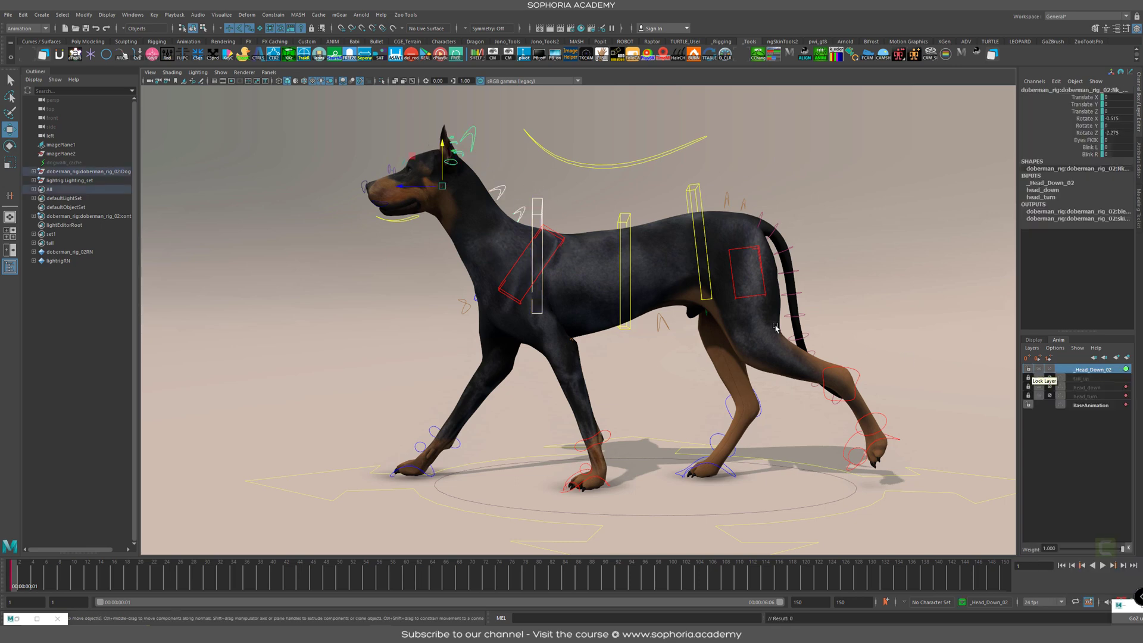
Rotate the selected spine, neck and head controls downward together, key them, and tilt the front spine control further to about 22.3 on Rotate X
left_click(473, 210)
key("e")
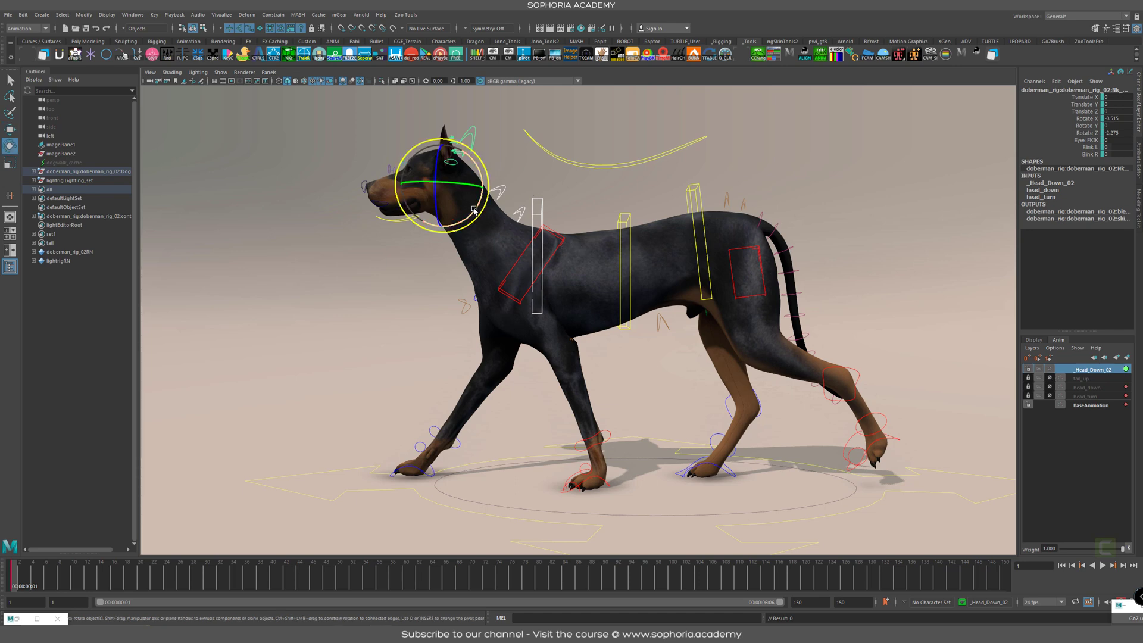
left_click_drag(474, 210, 484, 203)
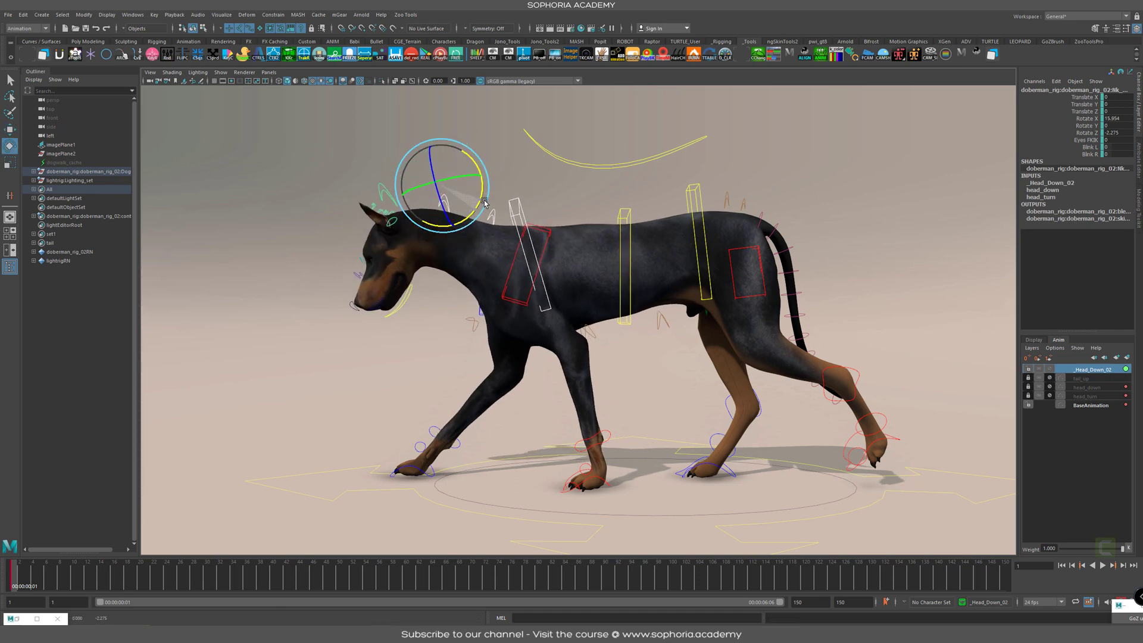
key("s")
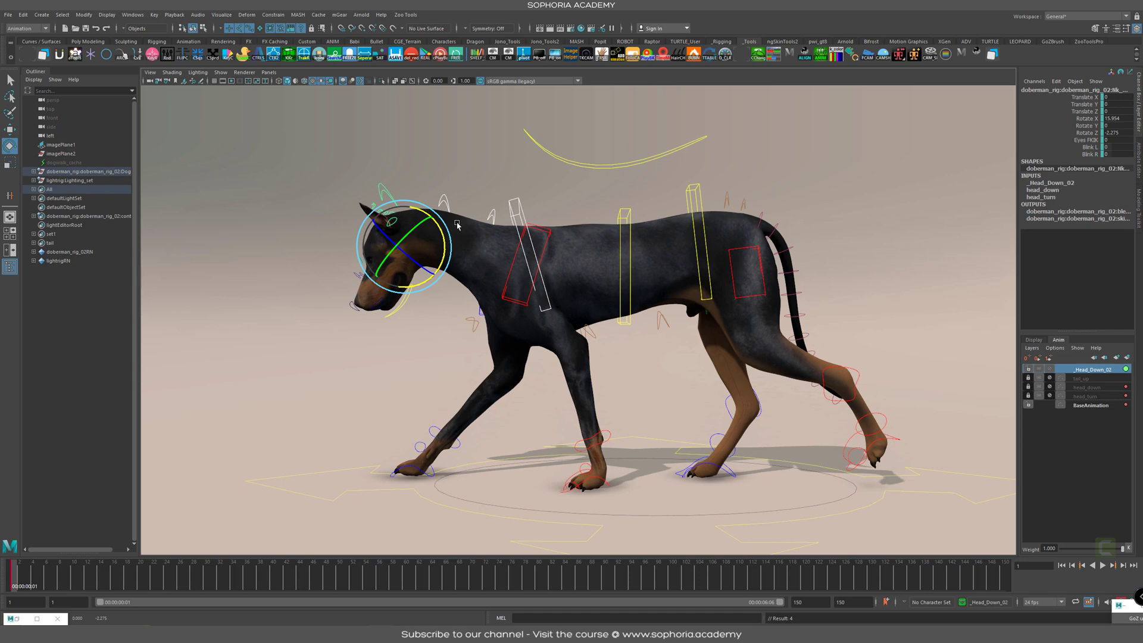
left_click(529, 242)
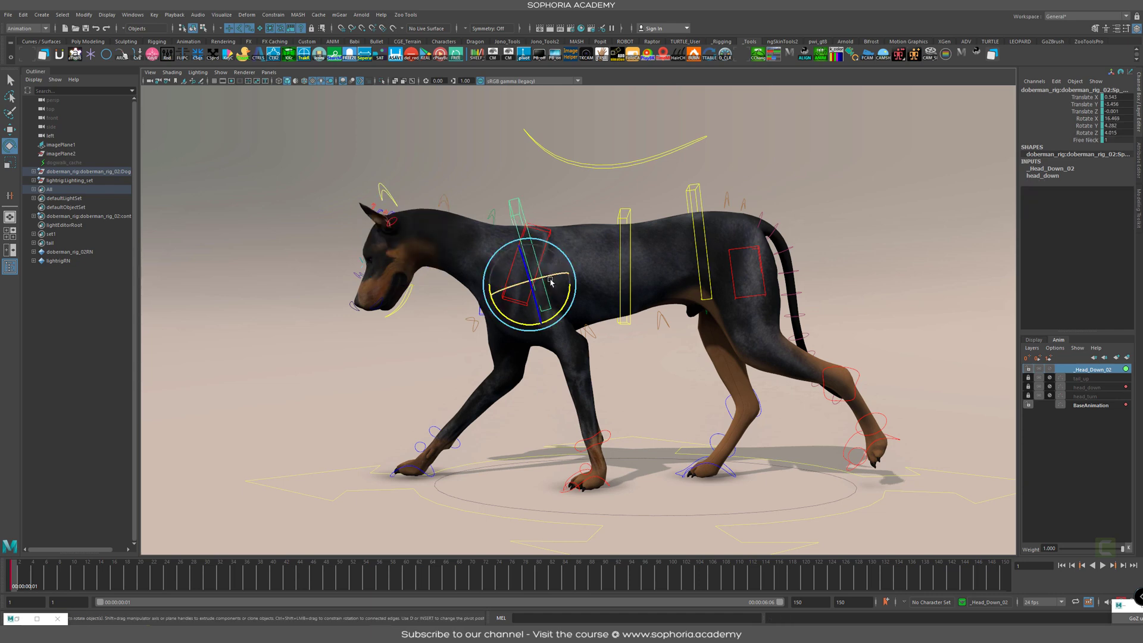
left_click_drag(562, 310, 560, 312)
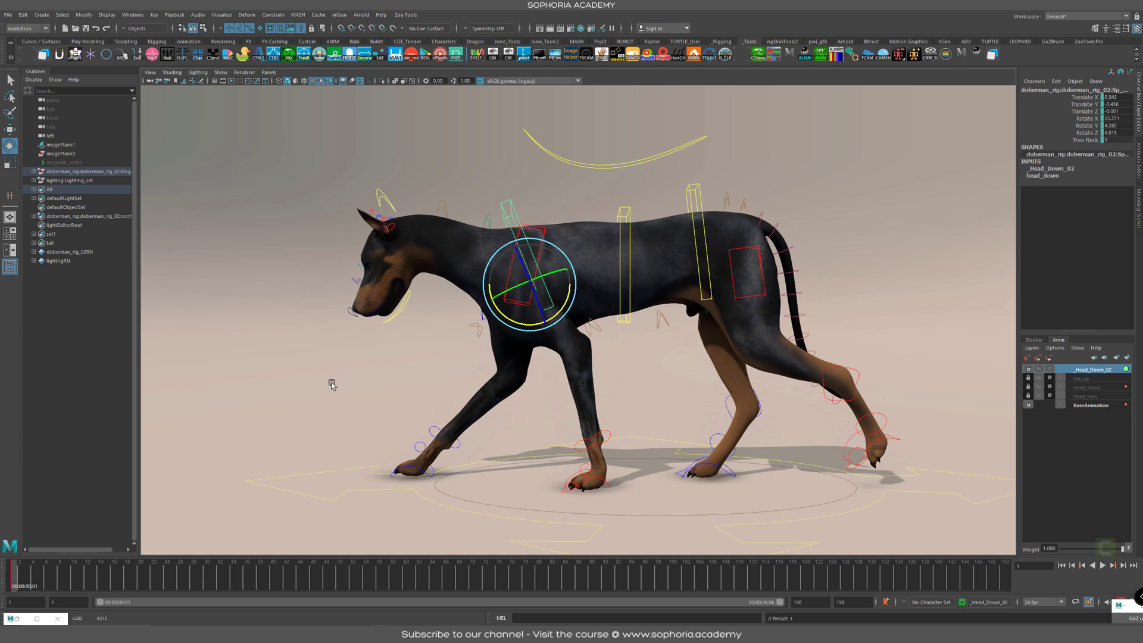
Select the head control and move it downward to lower the Doberman's head
left_click(384, 202)
left_click(446, 251)
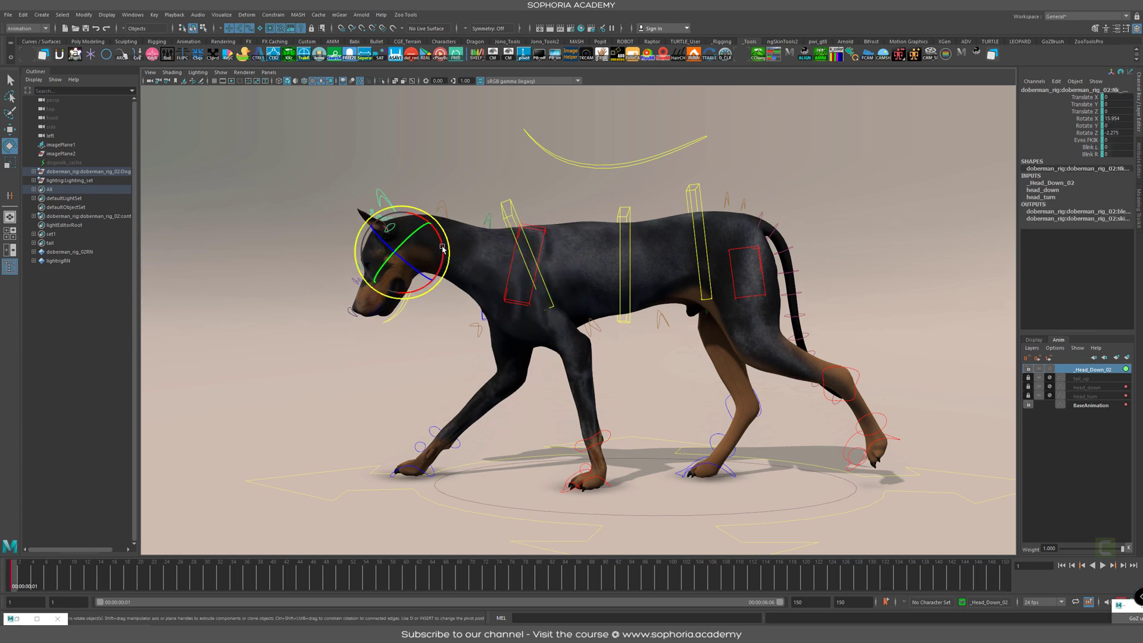
middle_click_drag(564, 287, 619, 289, "alt")
key("w")
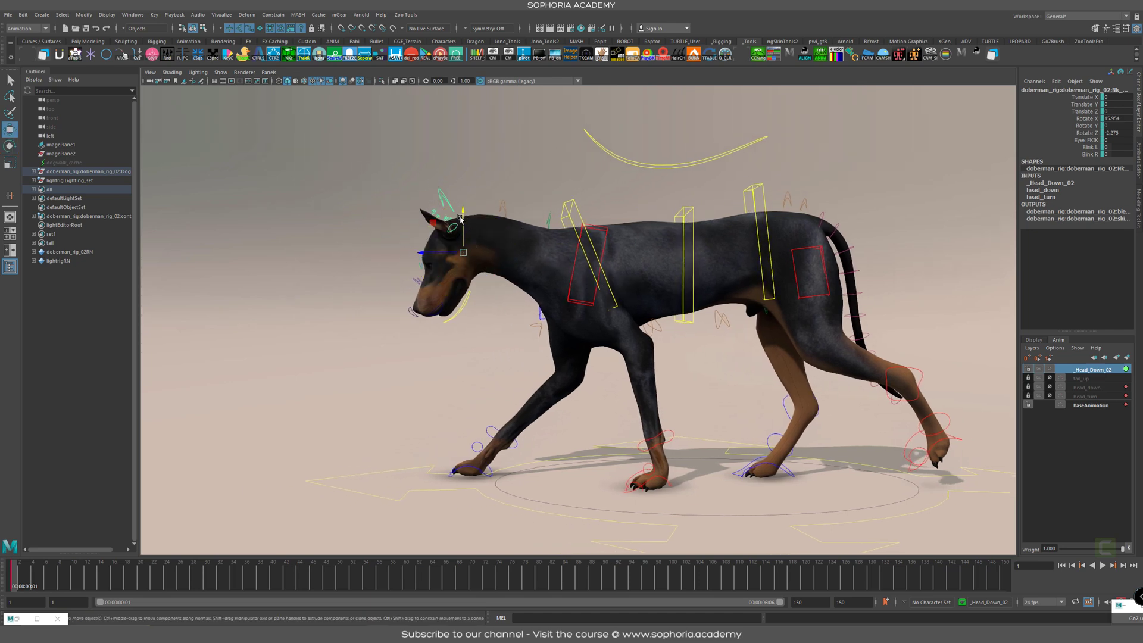
left_click_drag(464, 217, 501, 231)
Rotate the lower neck control downward to about 21 on Rotate X
left_click(503, 209)
left_click(549, 222)
key("e")
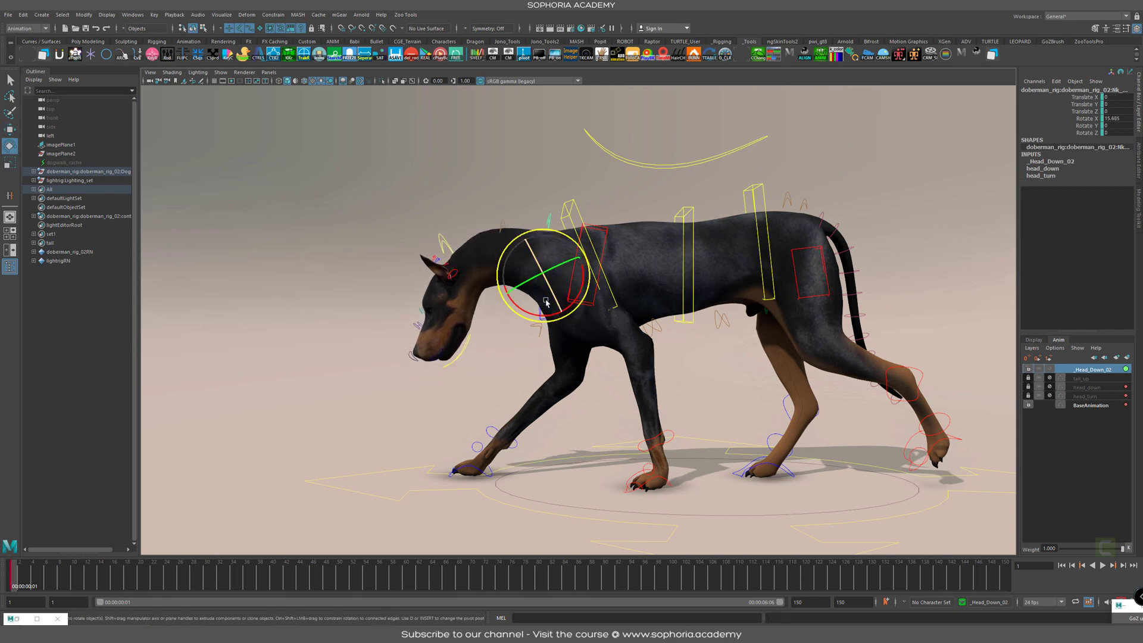
left_click_drag(530, 312, 545, 316)
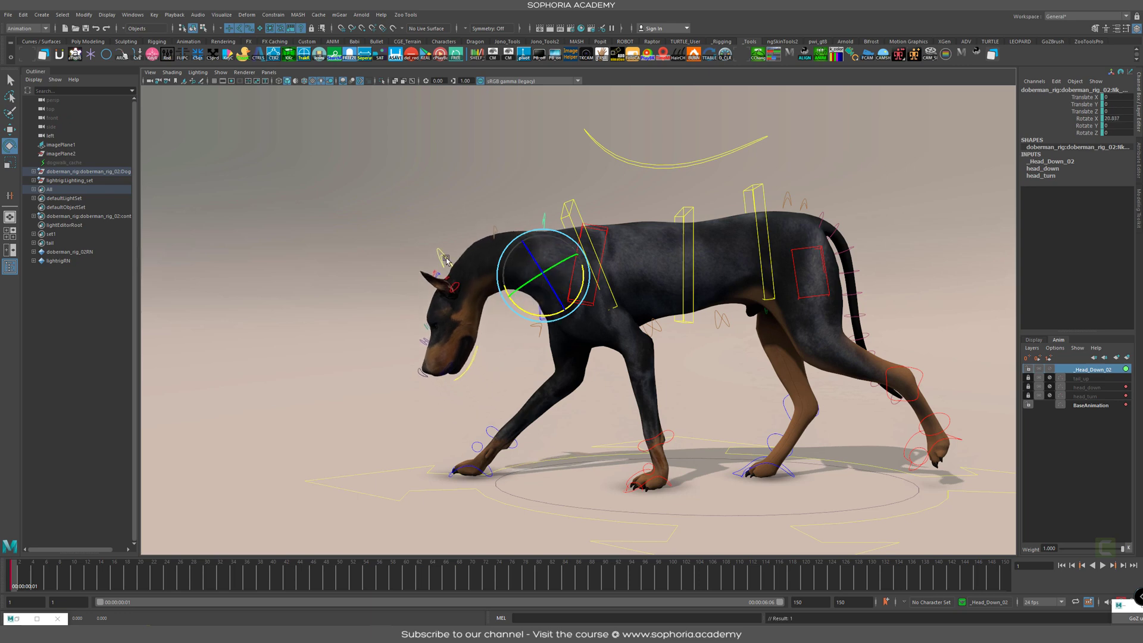
Move the head control up slightly from its lowered position
left_click(453, 287)
key("w")
left_click_drag(467, 272, 469, 257)
Adjust the upper neck control to about 16.3 on Rotate X and tilt the head control up to about -6 on Rotate X
left_click(495, 230)
key("e")
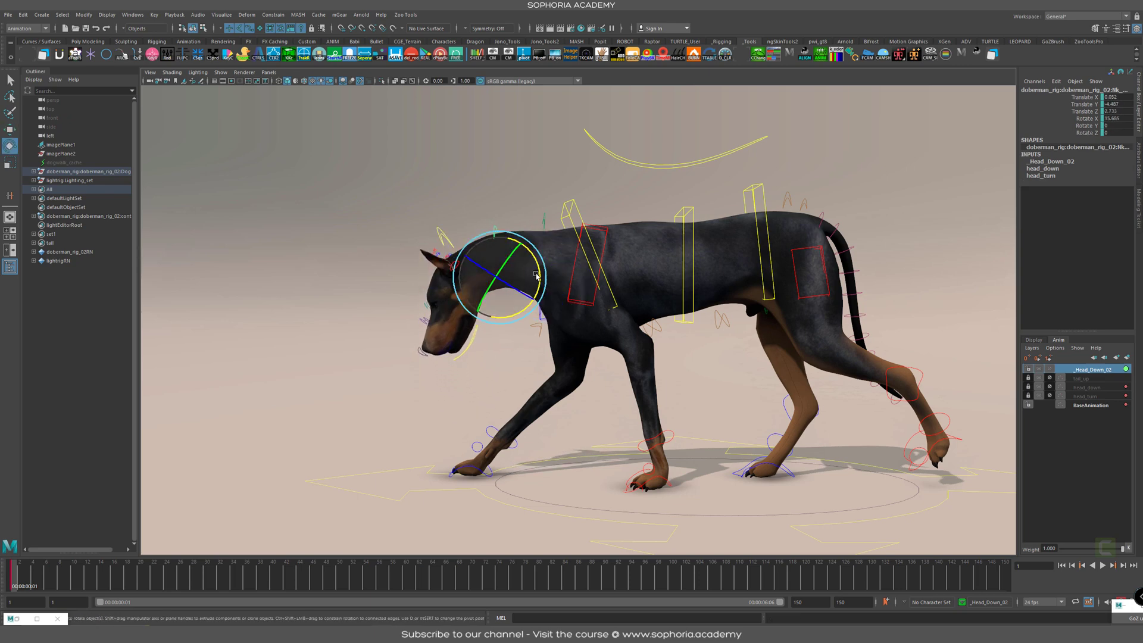
left_click_drag(539, 275, 519, 240)
left_click(441, 238)
left_click(495, 230)
key("w")
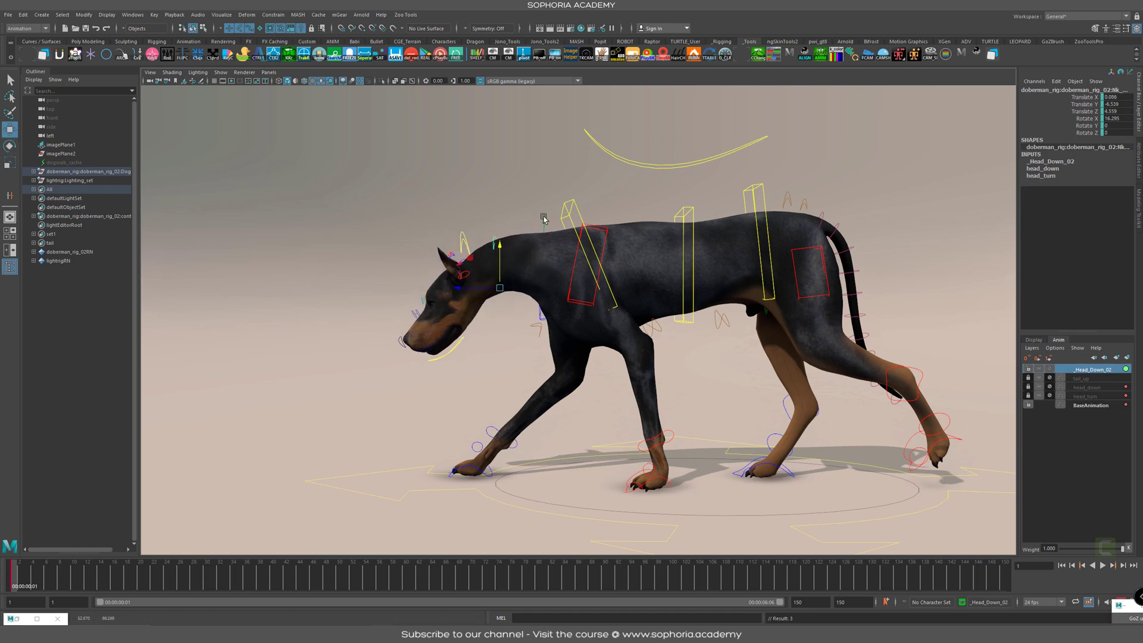
Rotate the lower neck control further down and raise the head control to about 1.1 on Translate Y
left_click(544, 222)
key("e")
left_click_drag(583, 286, 559, 279)
left_click(470, 257)
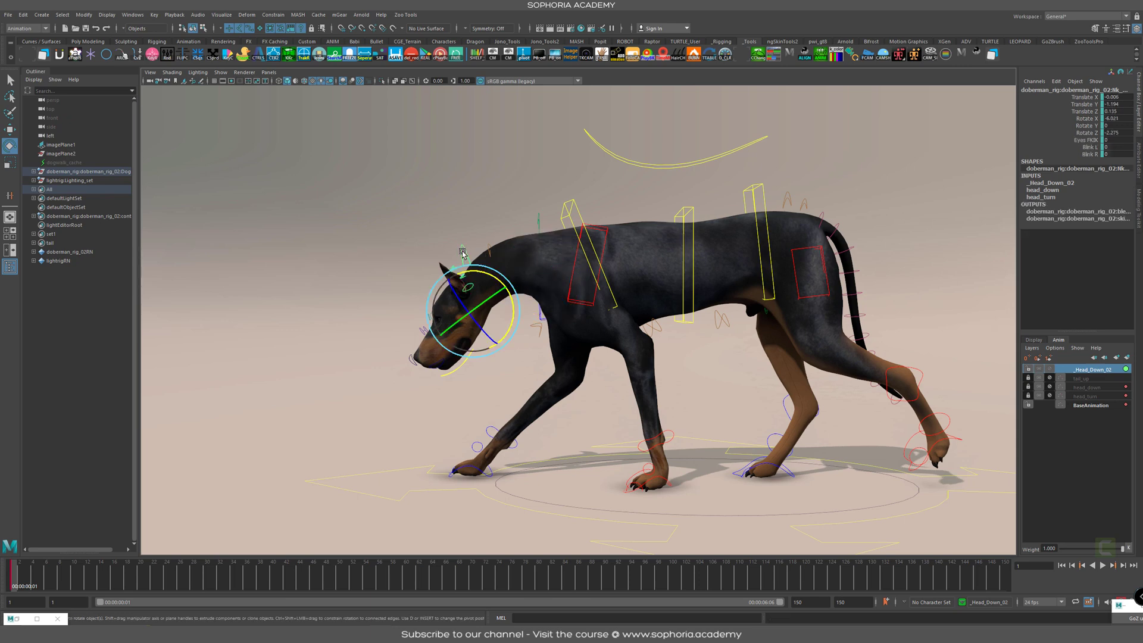
key("w")
left_click_drag(473, 280, 473, 267)
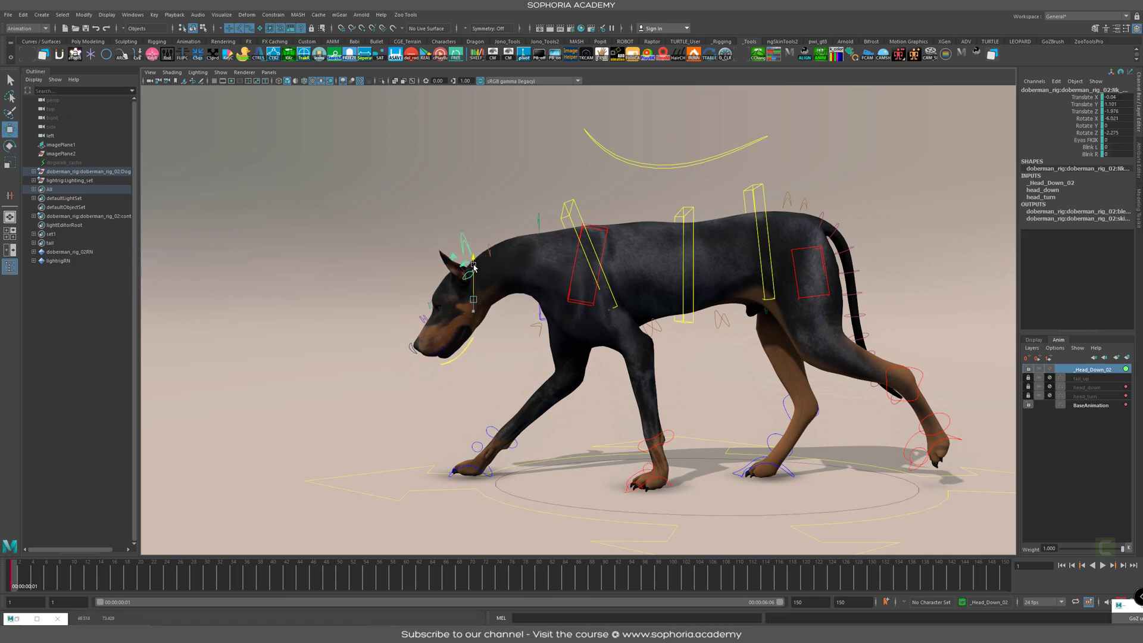
Try rotating the chest control to suit the lowered head pose
left_click_drag(552, 299, 623, 311, "alt")
key("alt+1")
key("alt+1")
left_click(539, 328)
key("e")
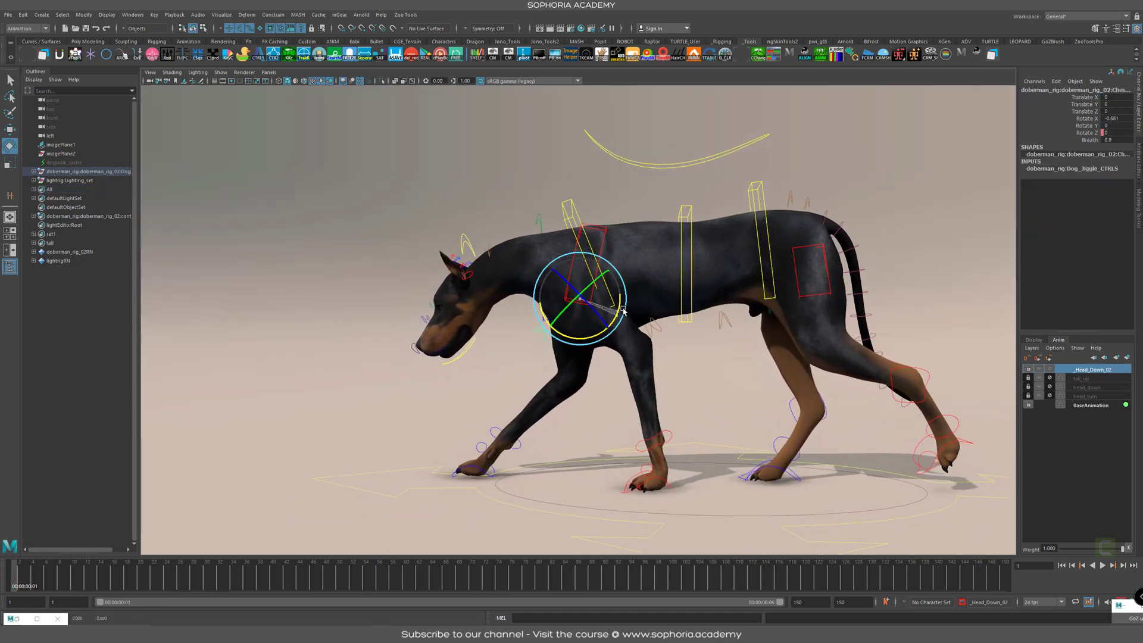
key("ctrl+z")
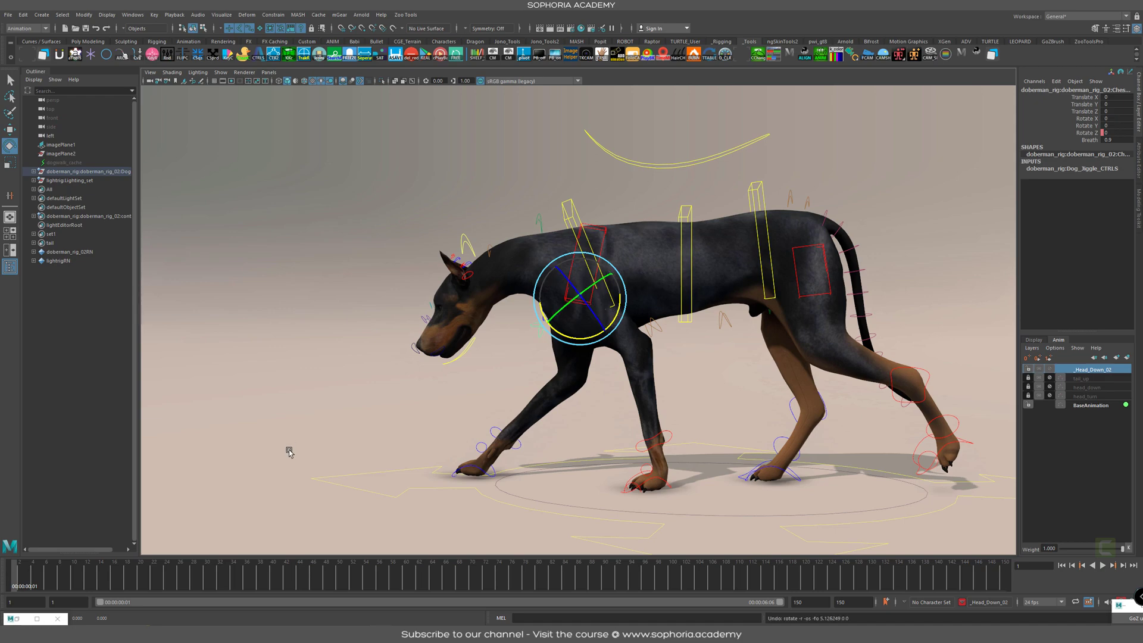
Play the walk and view the Doberman from the opposite side to check the lowered head
key("alt+v")
left_click_drag(610, 313, 688, 344, "alt")
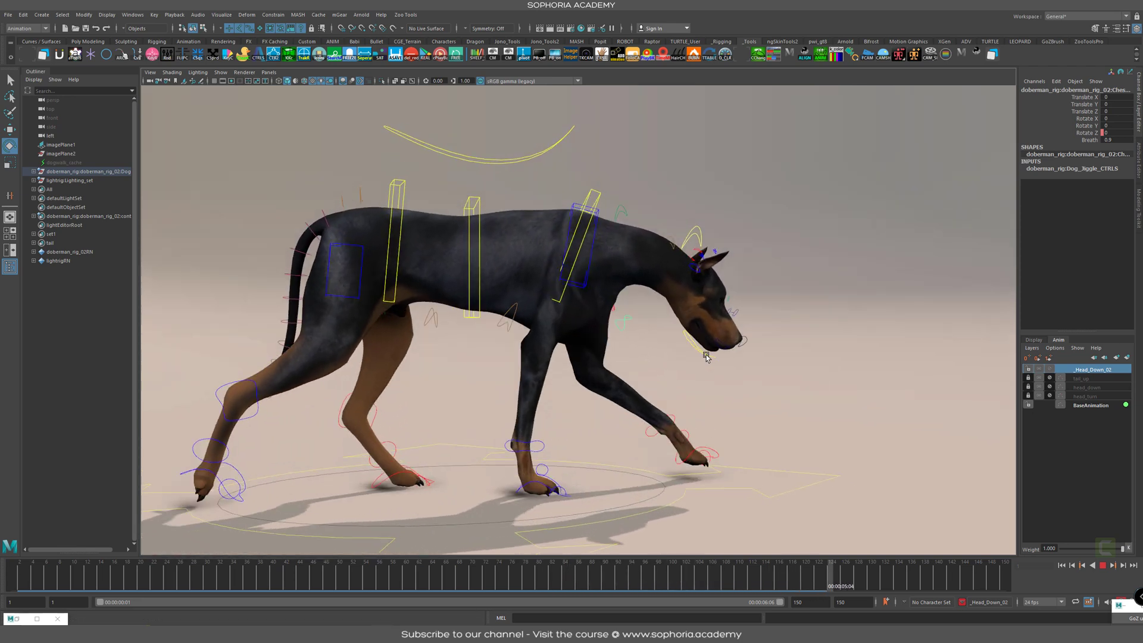
key("Escape")
At frame 1, reposition the upper neck control and raise the head control to about 3.2 on Translate Y
left_click(675, 253)
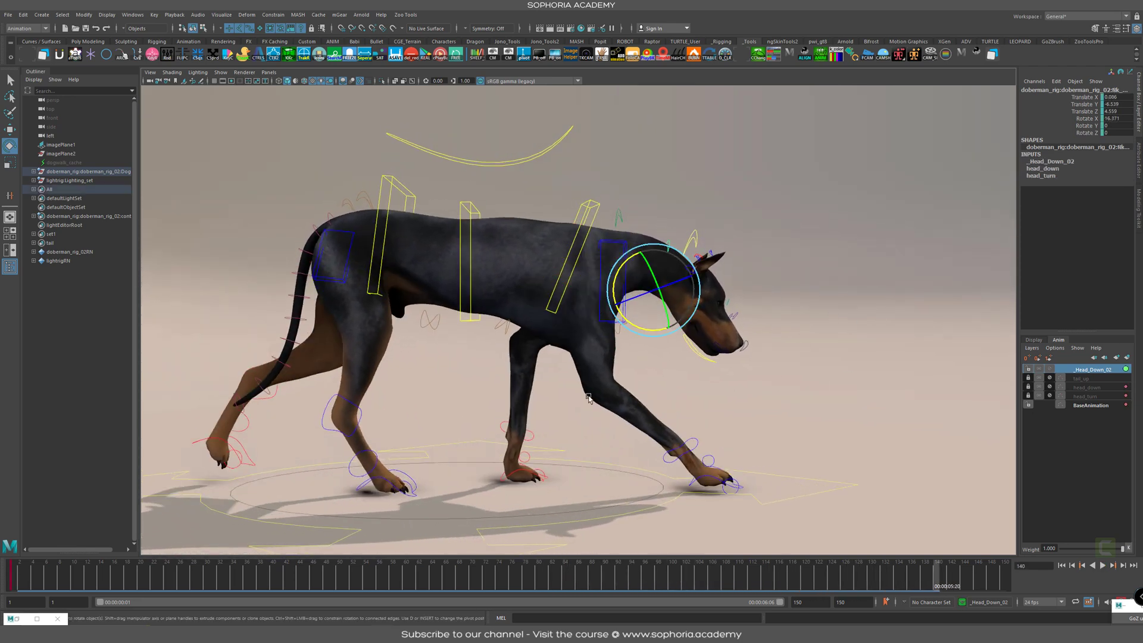
left_click(15, 580)
key("w")
left_click_drag(653, 251, 615, 248)
left_click(694, 259)
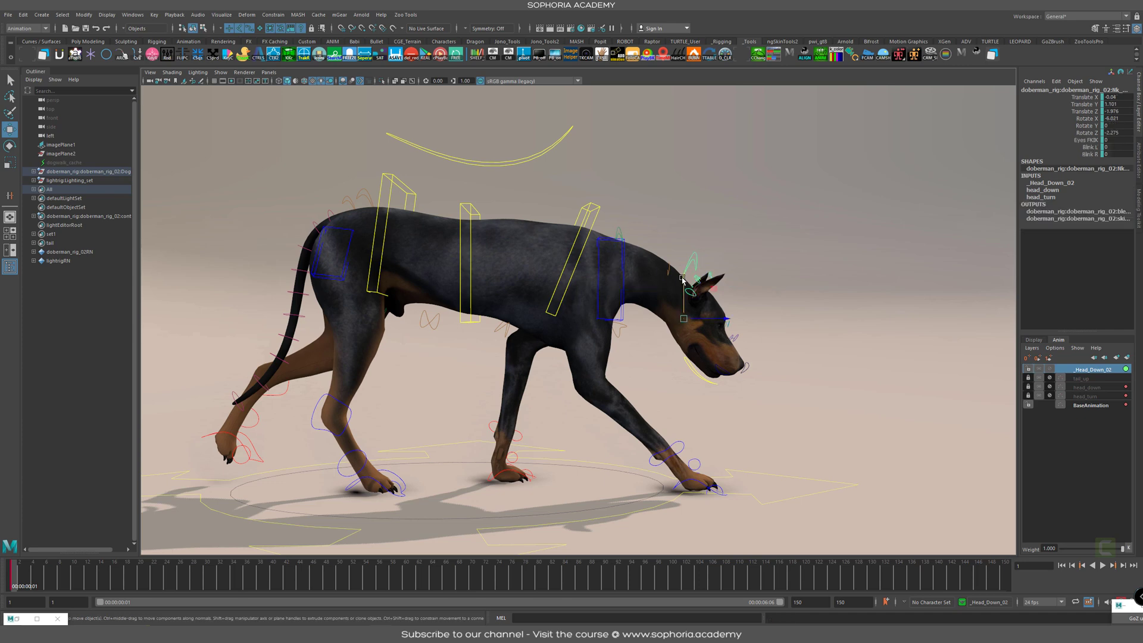
left_click_drag(685, 279, 686, 271)
Play the head-down walk with the control curves hidden, view it from both sides, and return to frame 1
left_click_drag(712, 325, 510, 326, "alt")
key("alt+v")
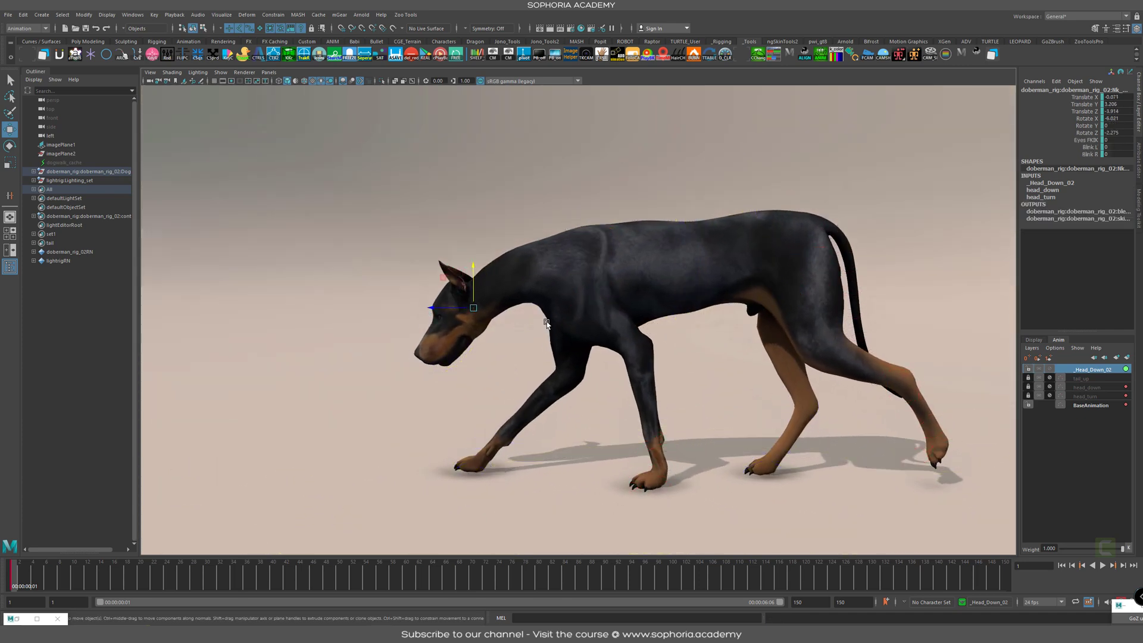
left_click_drag(627, 315, 685, 311, "alt")
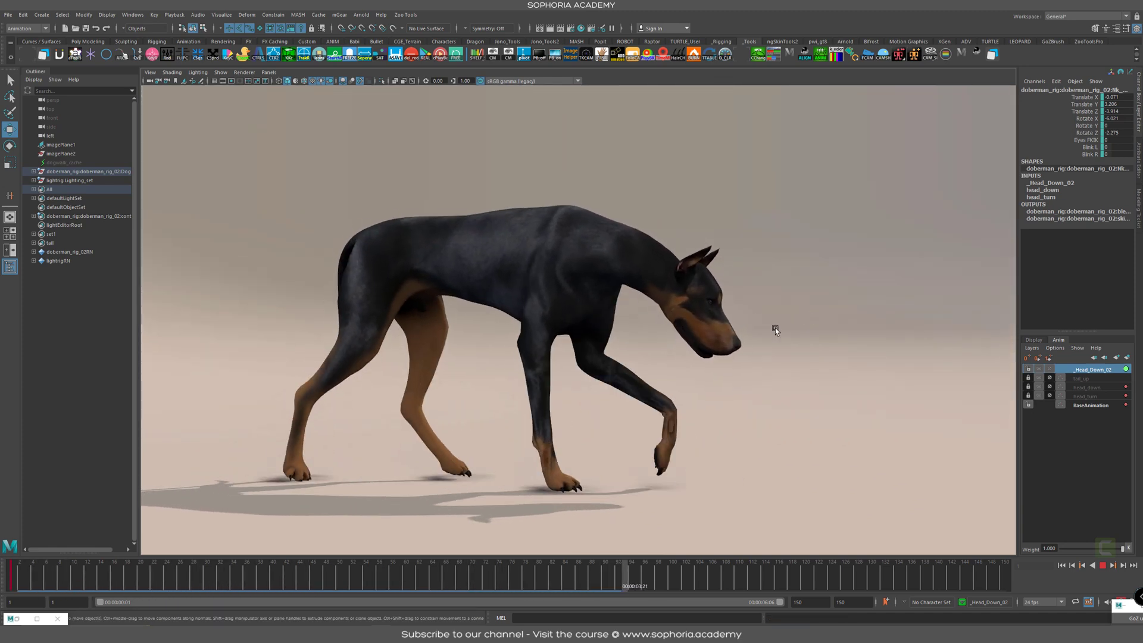
key("alt+v")
left_click_drag(36, 578, 12, 577)
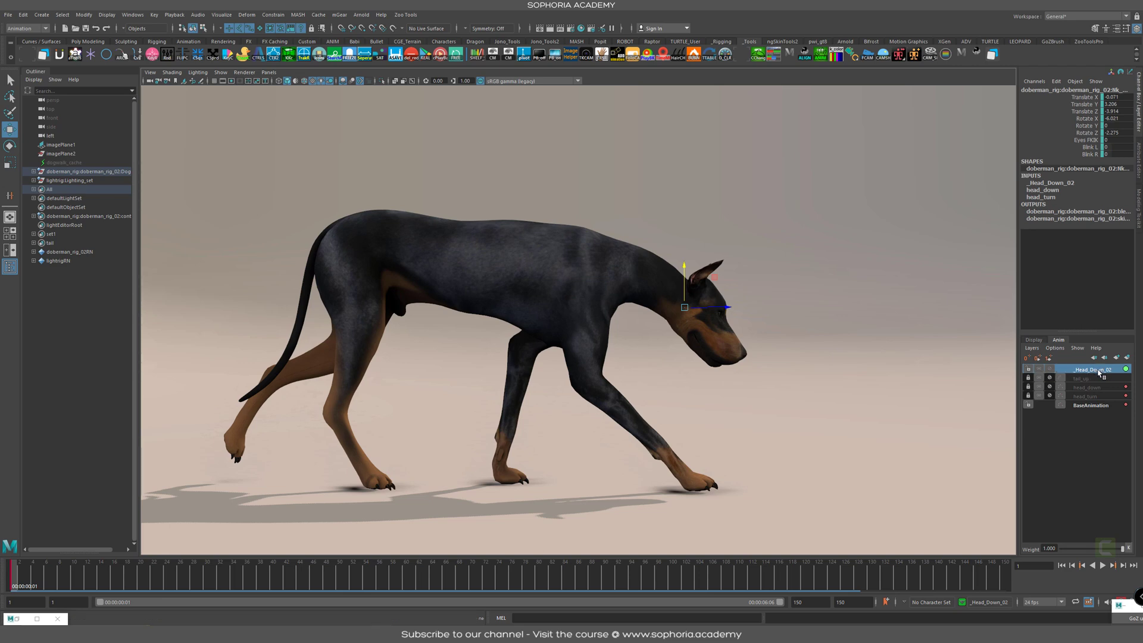
Open the Graph Editor, dock it below the viewport and make it taller
key("alt+g")
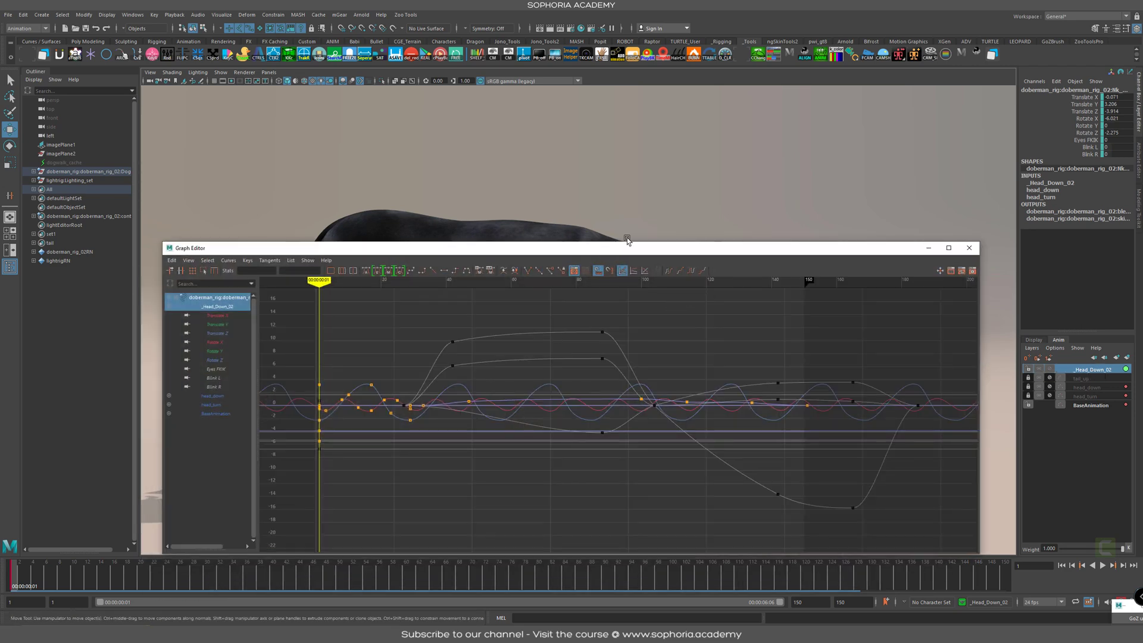
left_click_drag(188, 250, 180, 557)
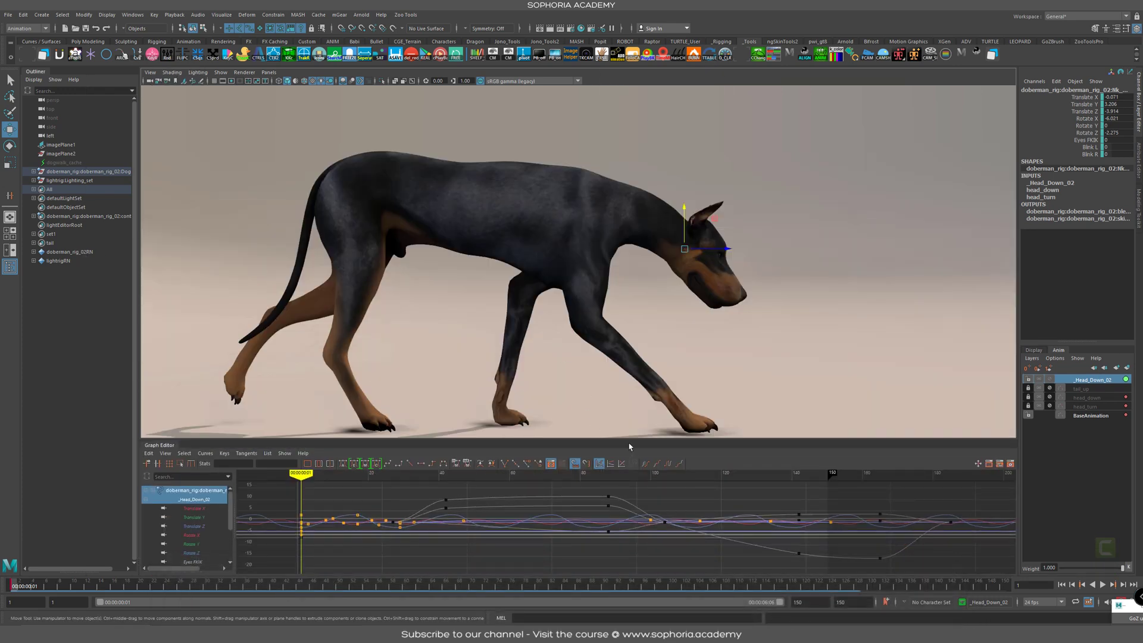
left_click_drag(629, 440, 630, 409)
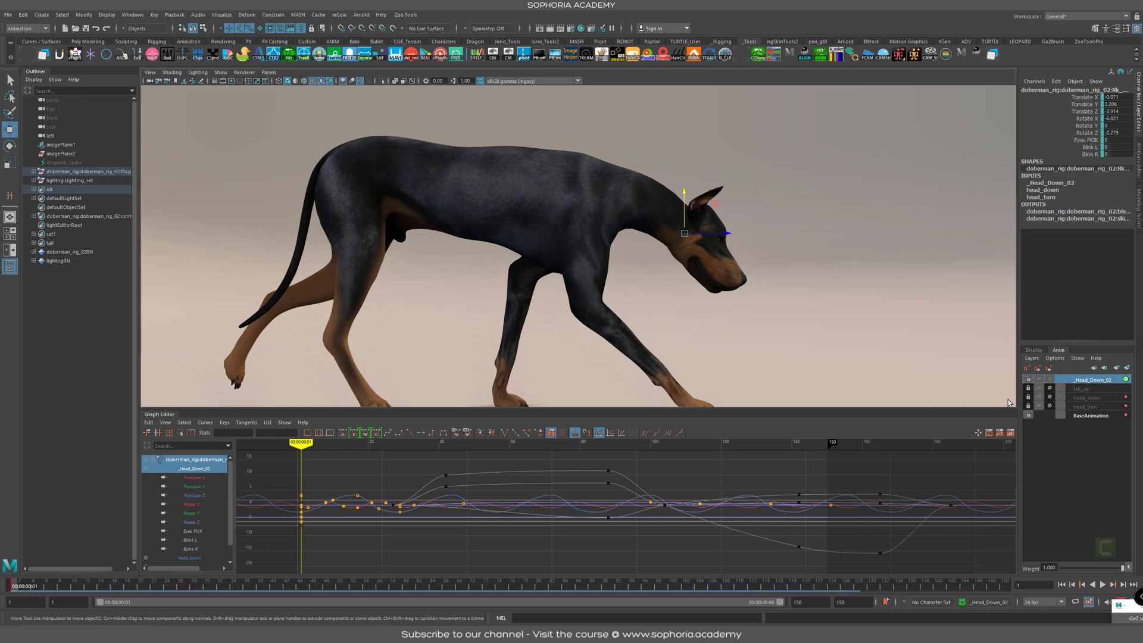
Select all objects belonging to the _Head_Down_02 layer and make the time slider taller
right_click(1095, 382)
left_click(1098, 418)
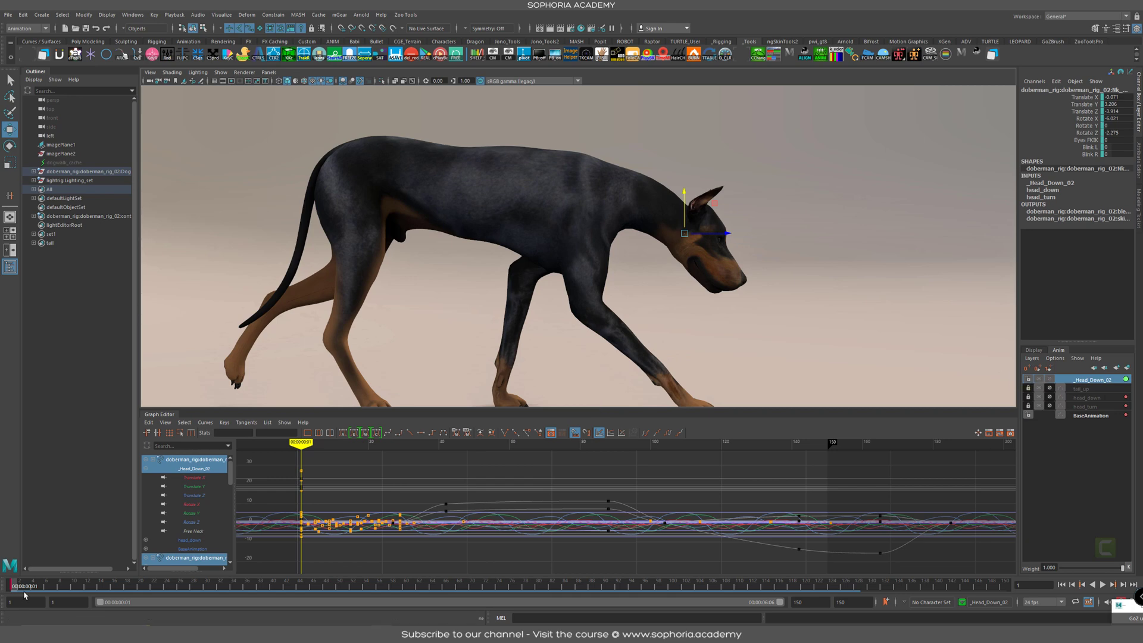
left_click_drag(52, 577, 52, 543)
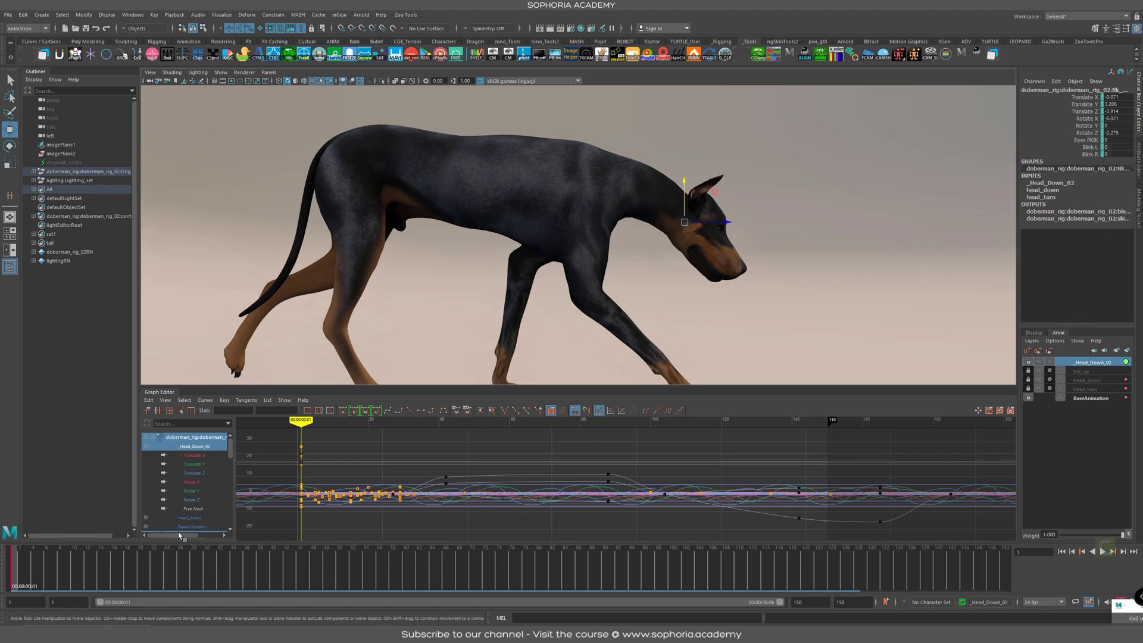
Set the _Head_Down_02 layer's weight to 0 and try keying the weight at frame 1
left_click_drag(1111, 539, 1047, 537)
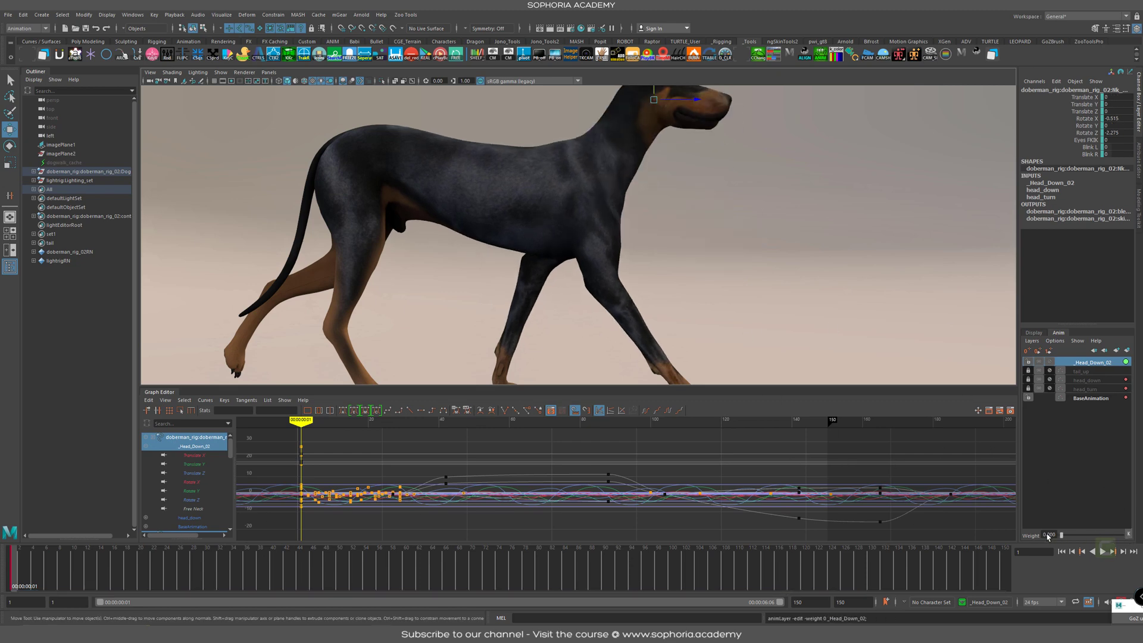
scroll(695, 246, "down", 10)
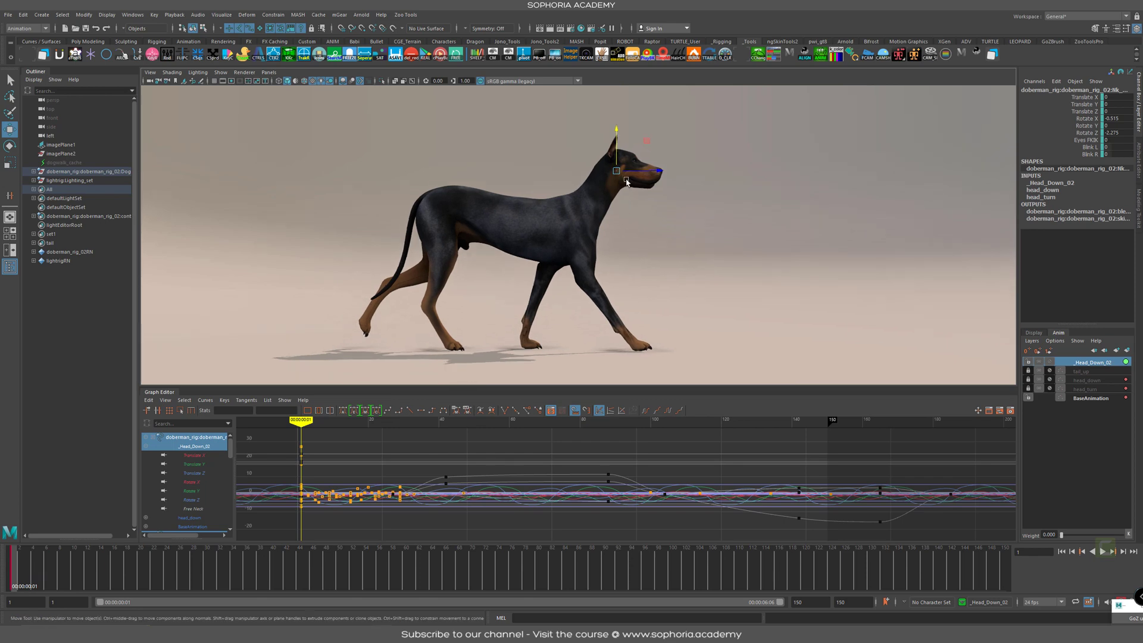
left_click(1127, 534)
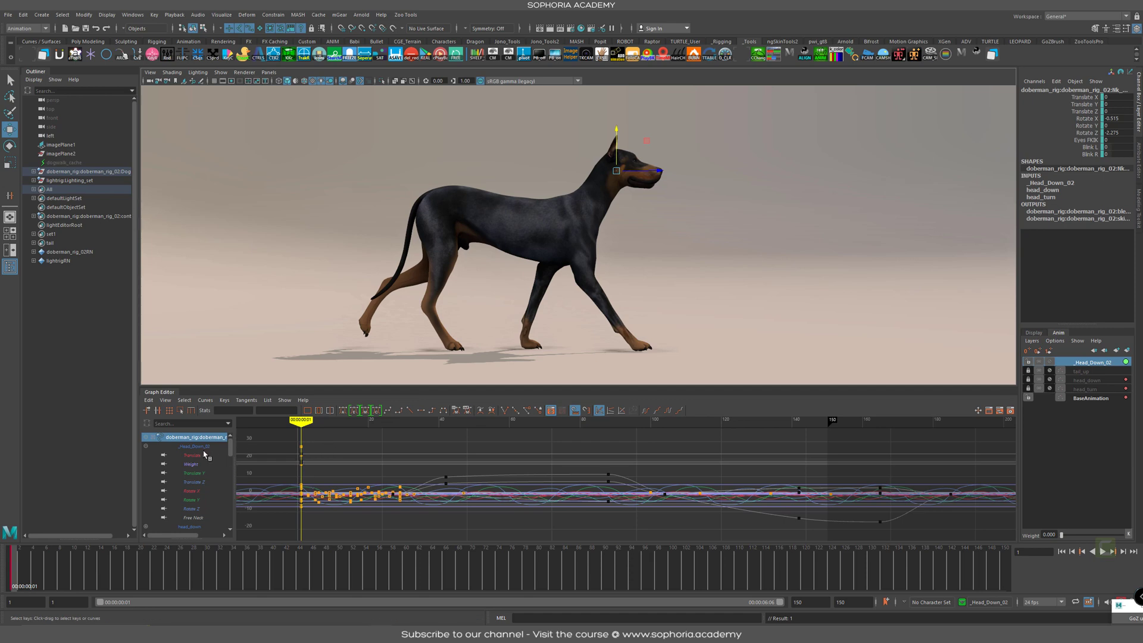
key("ctrl+z")
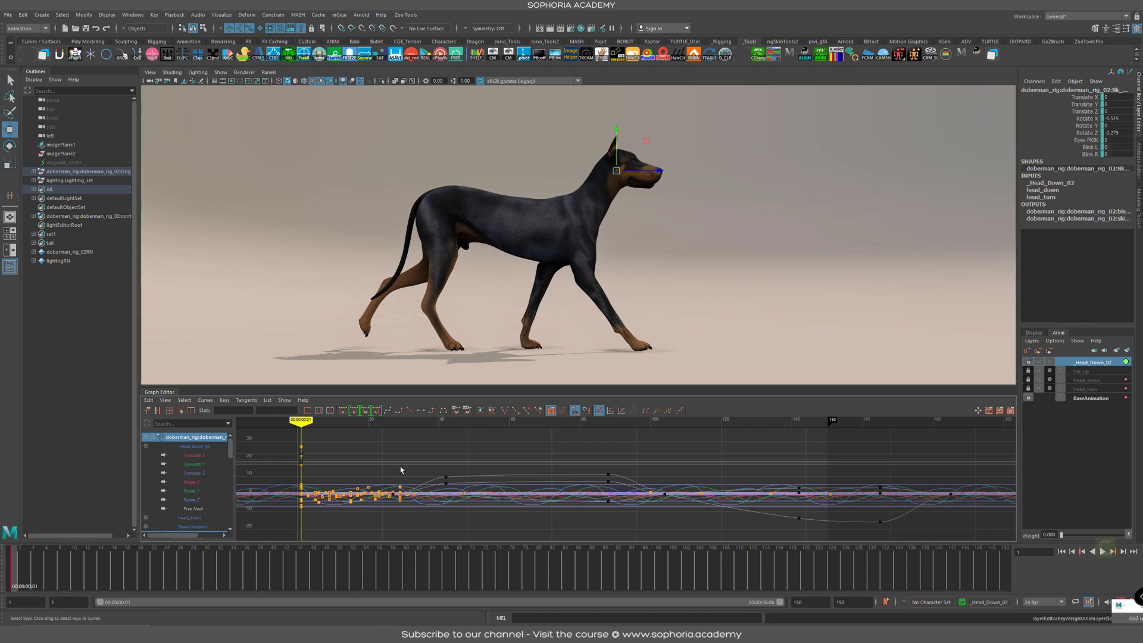
Key the _Head_Down_02 layer's weight at 0 on frames 1 and 31, isolating its Weight curve in the Graph Editor
left_click(1127, 535)
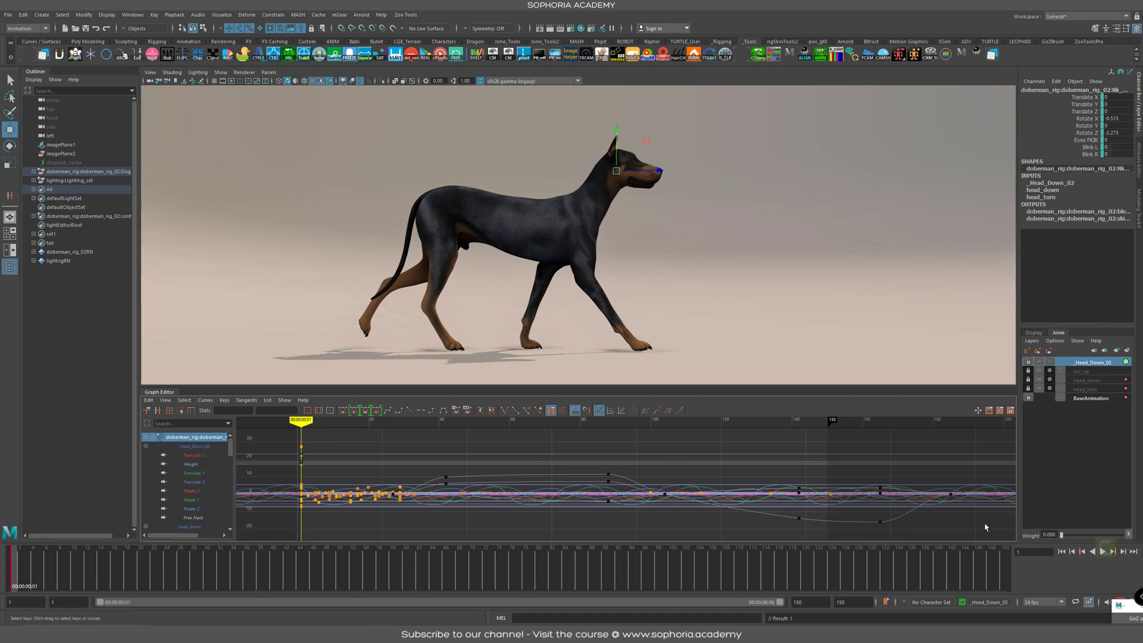
left_click(190, 465)
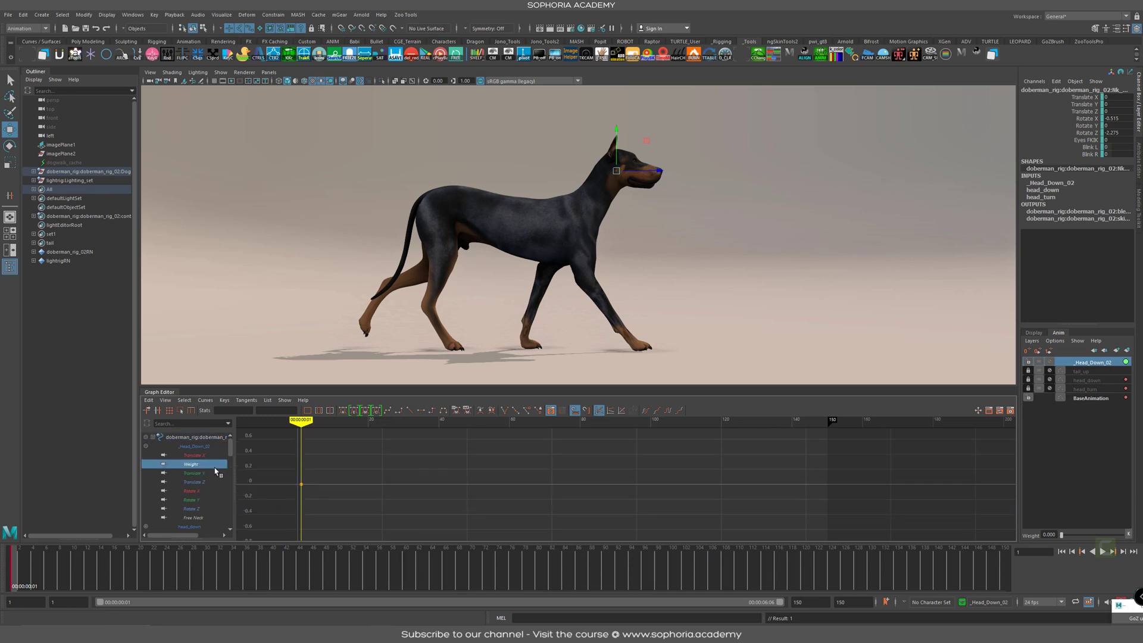
left_click_drag(28, 566, 212, 566)
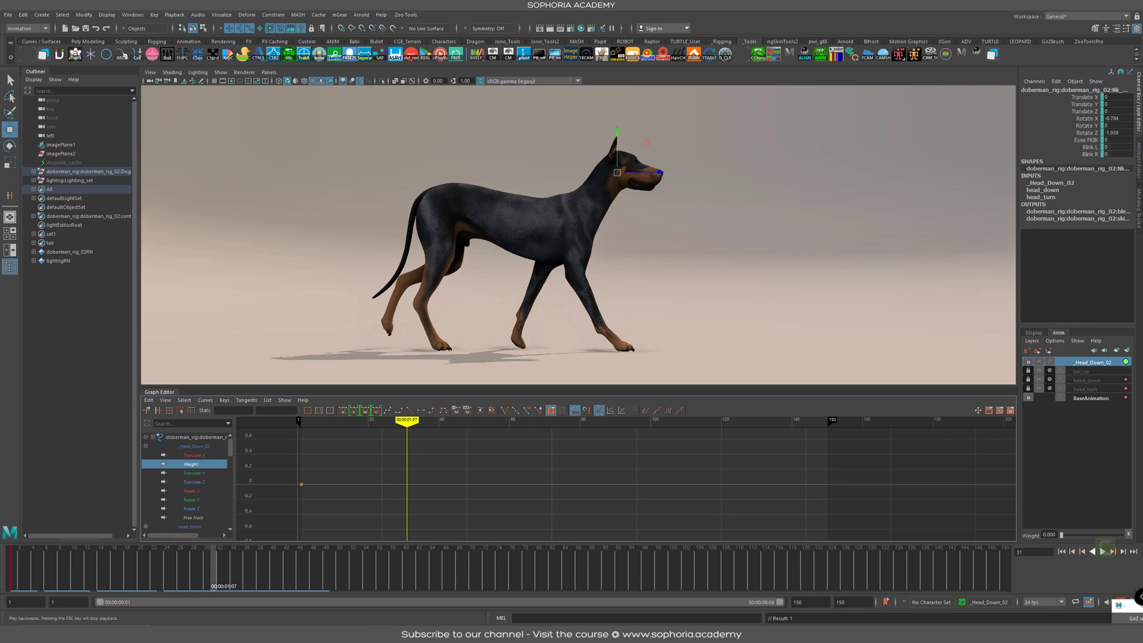
left_click(1129, 535)
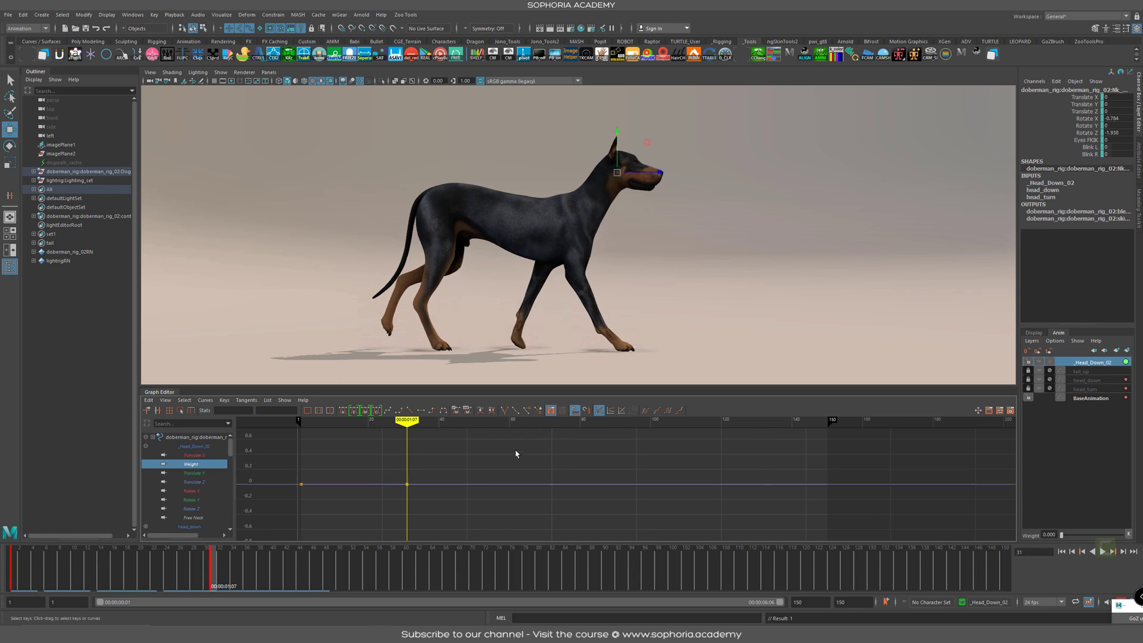
At frame 48, raise the _Head_Down_02 layer's weight to 1 and key it
left_click_drag(224, 566, 326, 568)
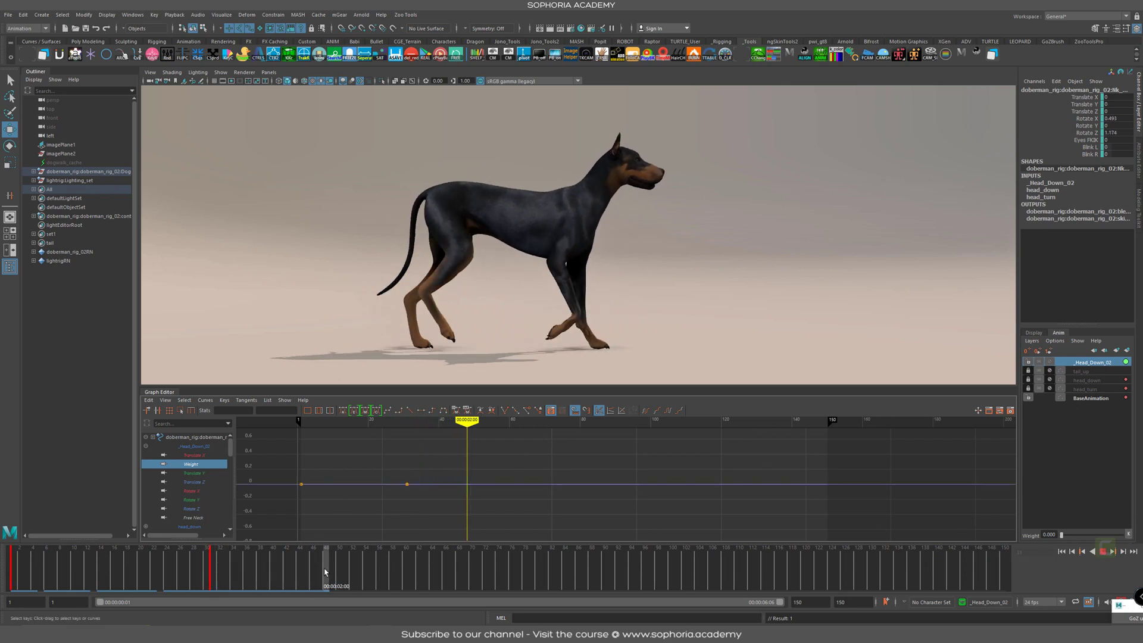
left_click_drag(1080, 539, 1129, 537)
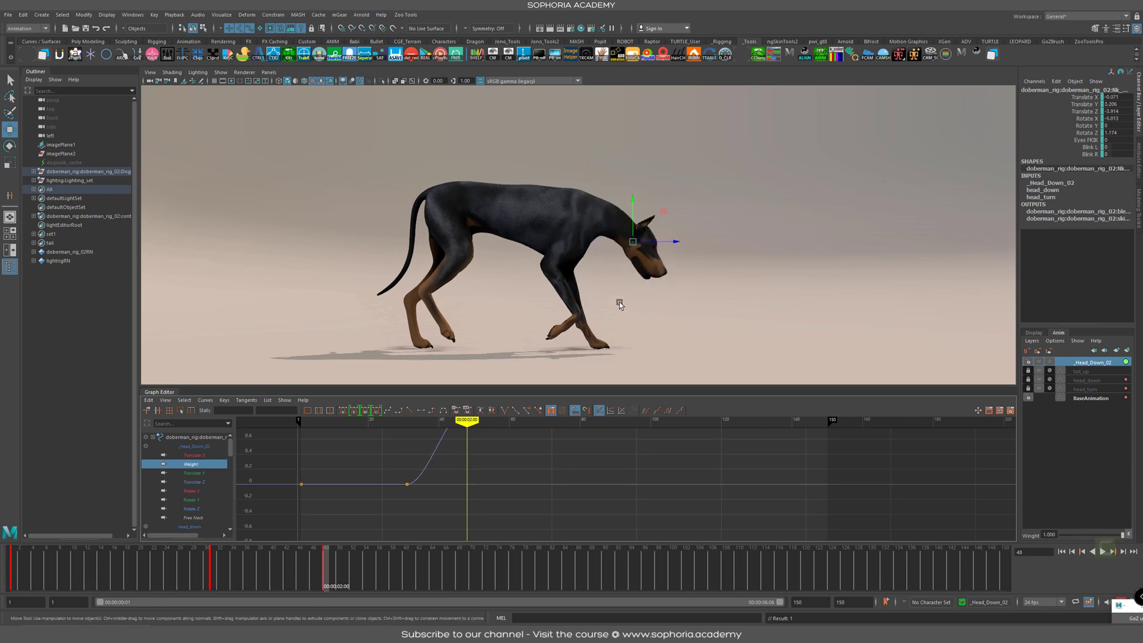
mouse_move(328, 571)
left_mouse_down()
mouse_move(266, 559)
mouse_move(325, 559)
left_mouse_up()
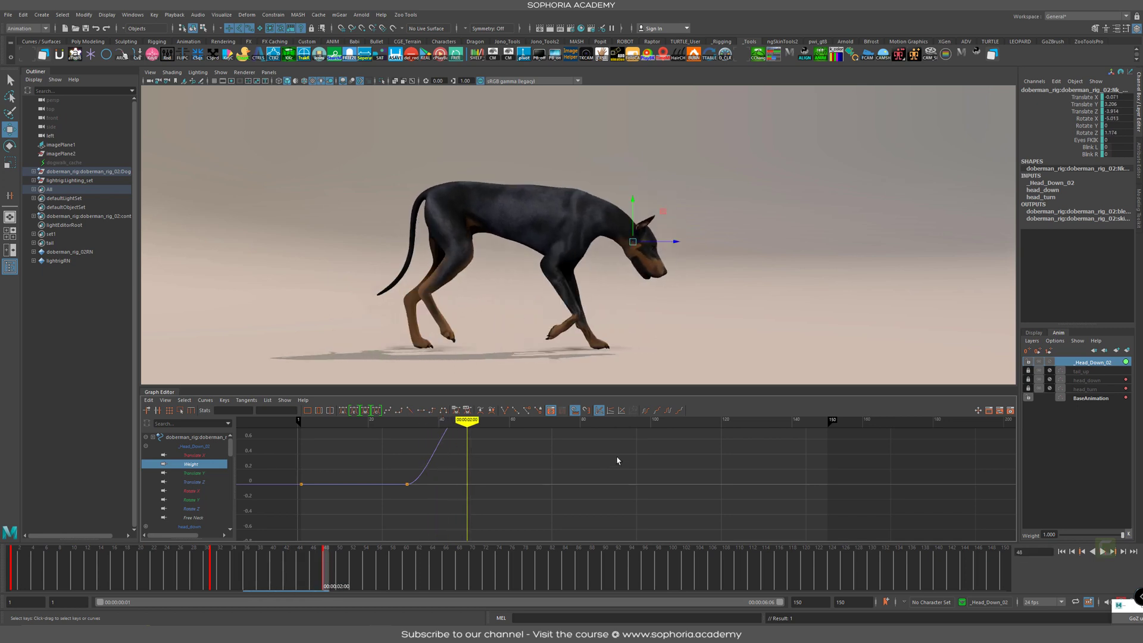
scroll(617, 460, "down", 4)
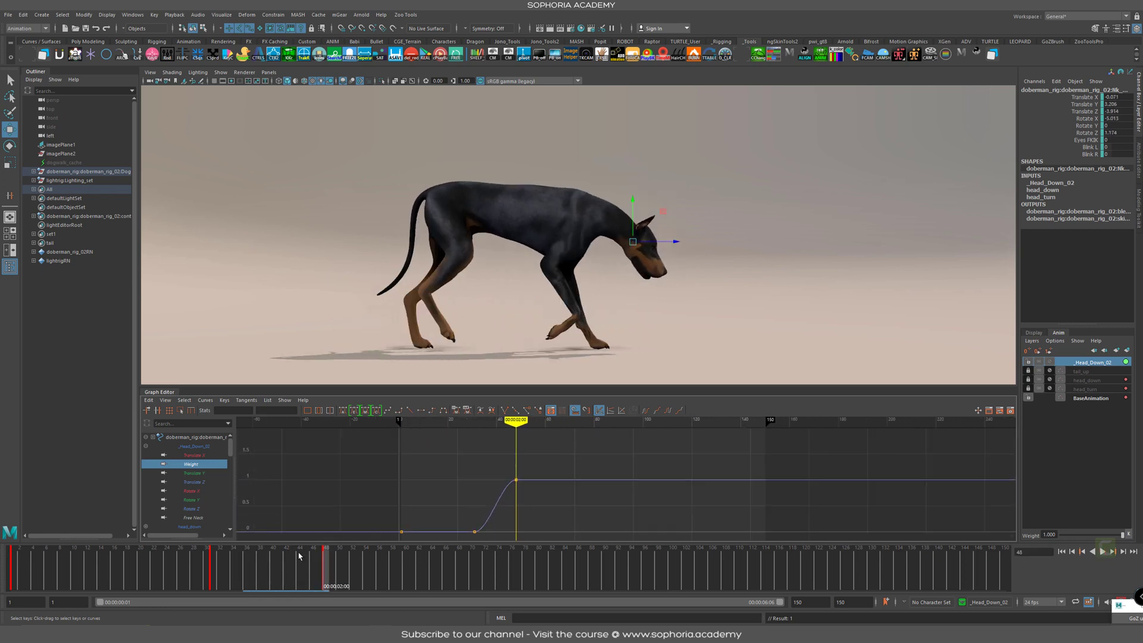
Key the _Head_Down_02 layer's weight at 1 on frame 85 and at 0 on frame 112
left_click_drag(299, 555, 570, 571)
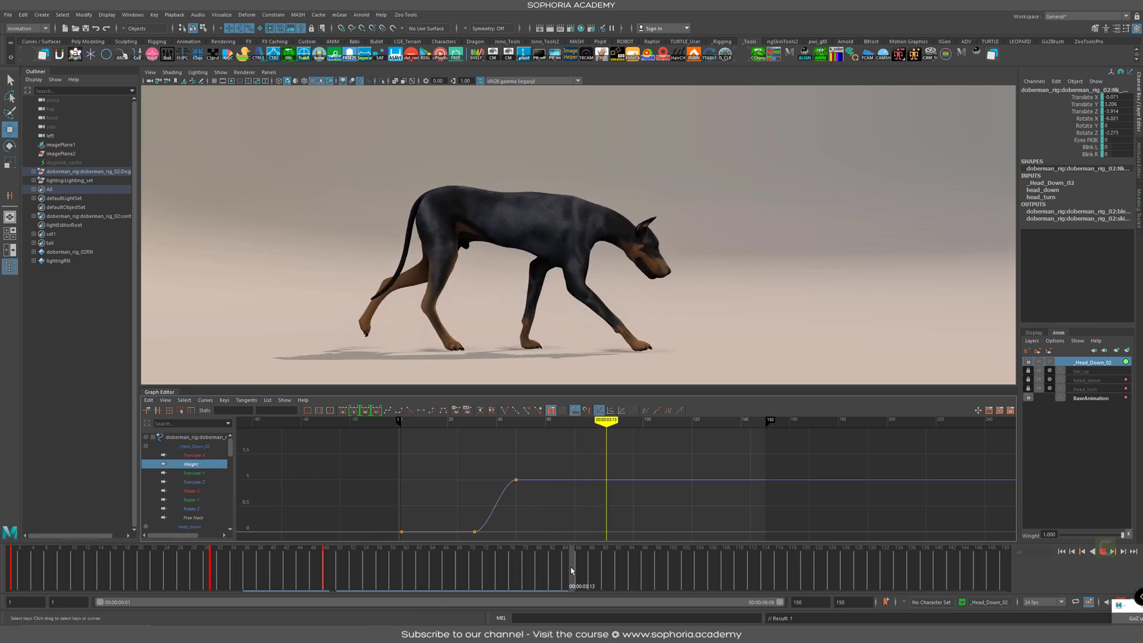
left_click(1128, 535)
left_click_drag(582, 563, 753, 569)
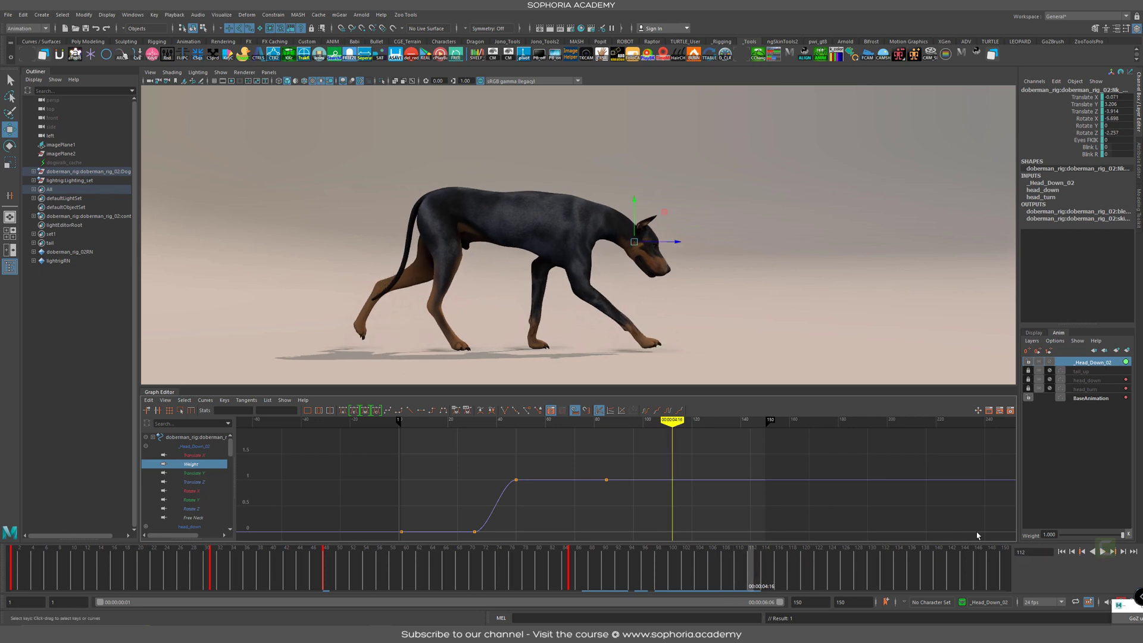
left_click_drag(1111, 535, 1053, 536)
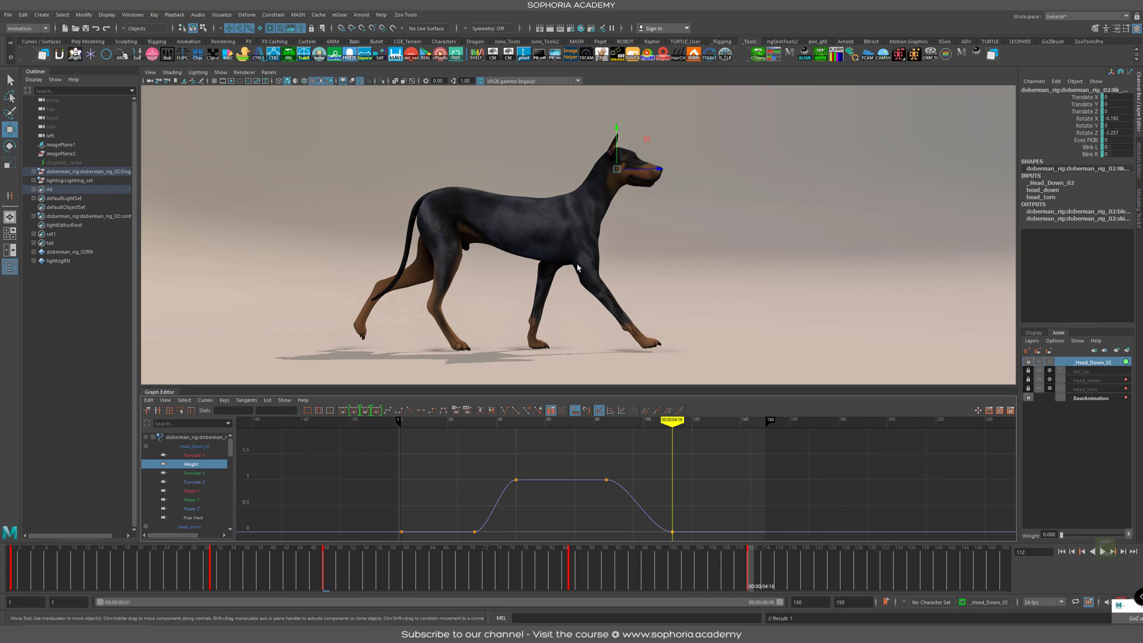
Play back the walk and lower the Weight curve's key at frame 48 to about 0.67
key("alt+v")
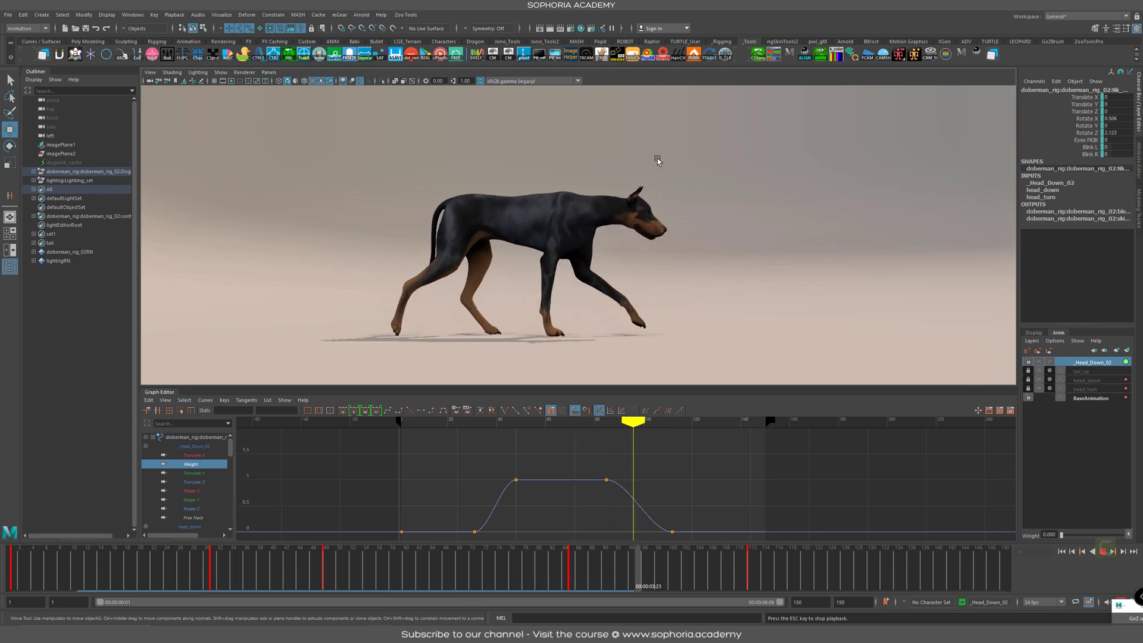
key("Escape")
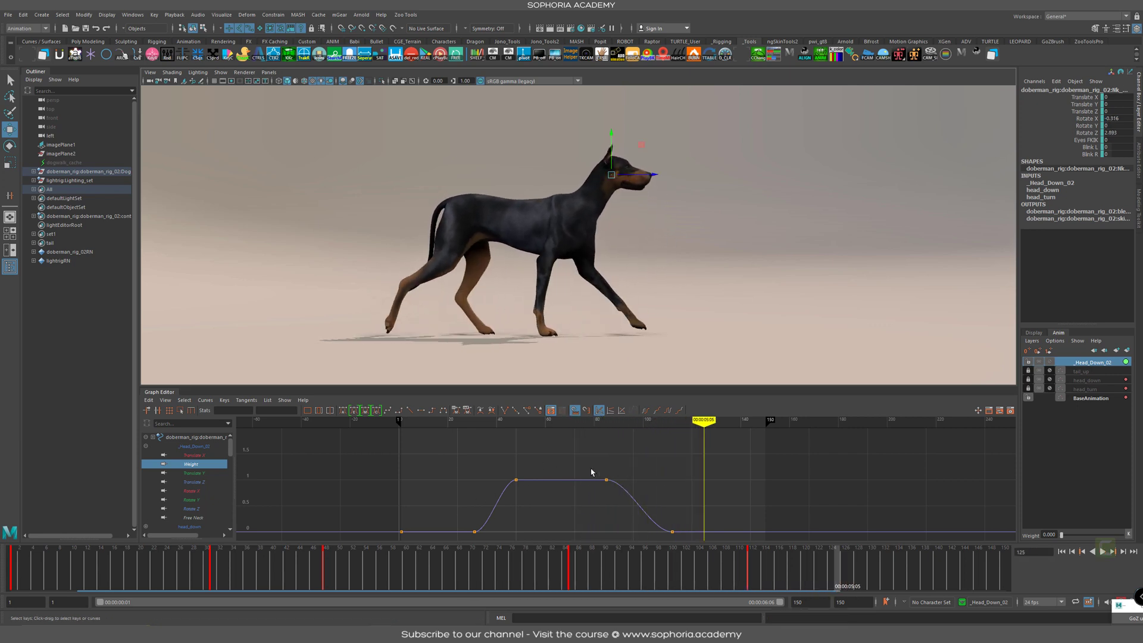
left_click_drag(238, 556, 324, 569)
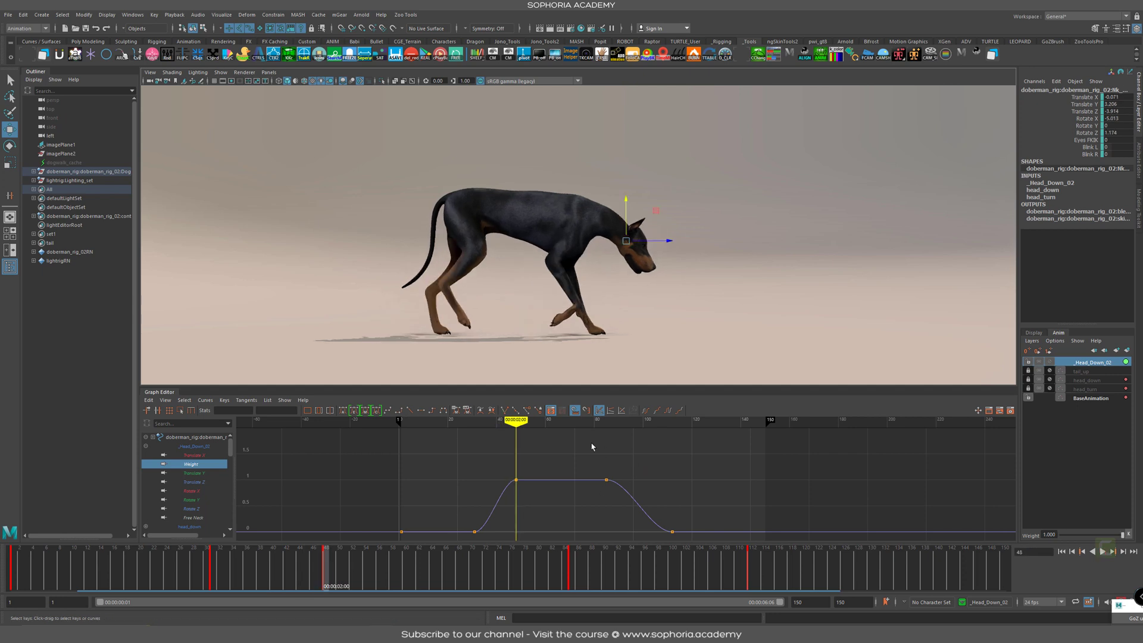
left_click_drag(697, 240, 538, 238, "alt")
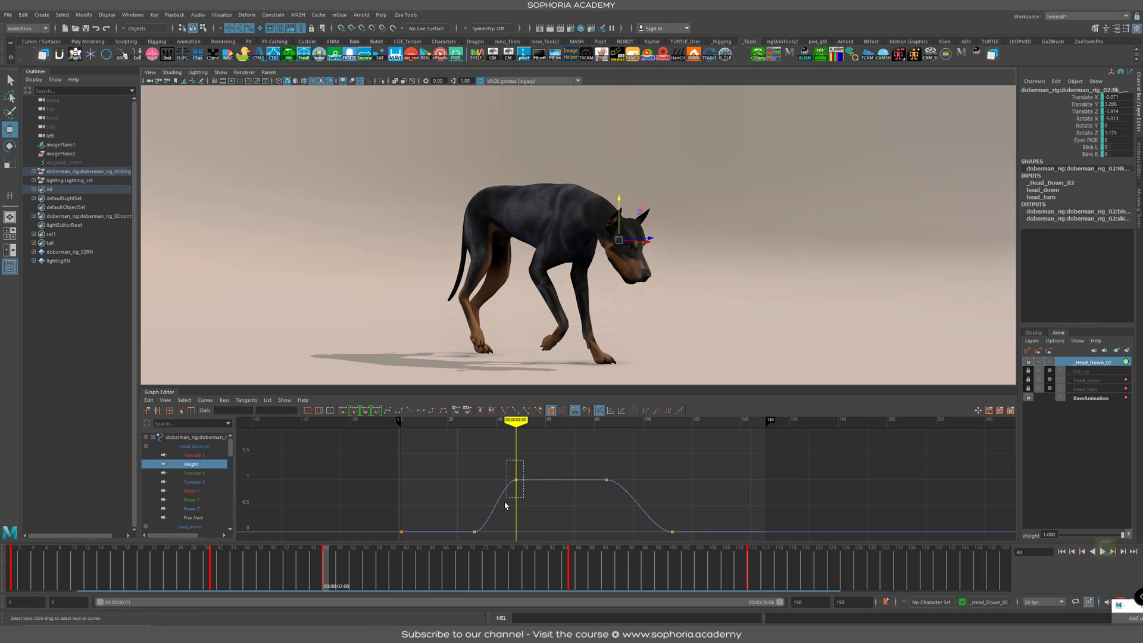
middle_click_drag(518, 506, 522, 519)
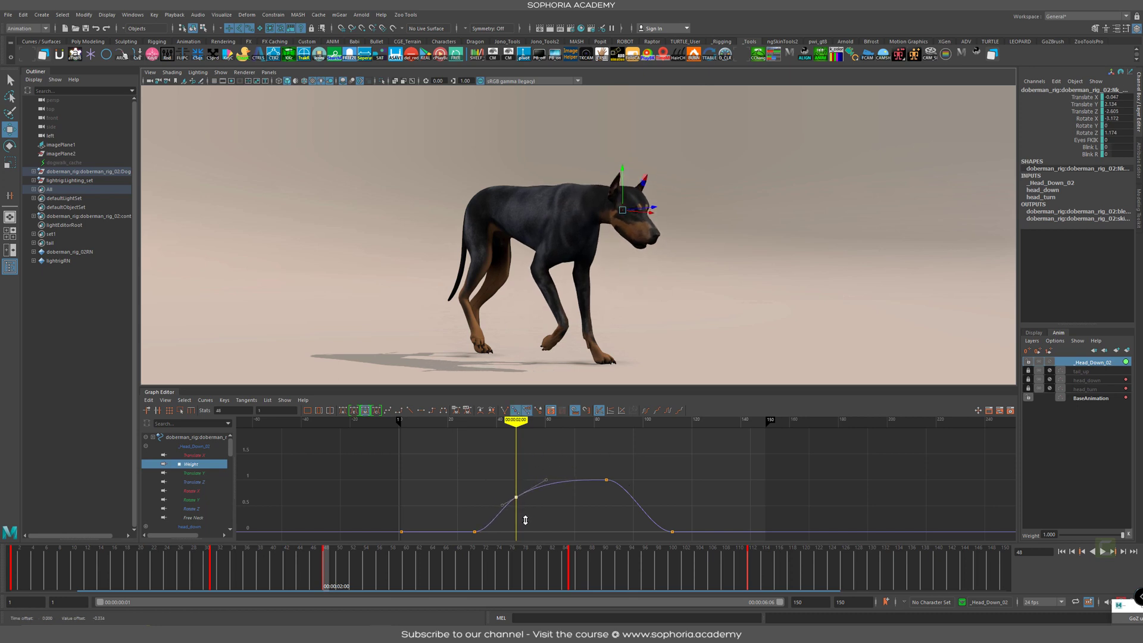
Insert two keys on the falling part of the Weight curve and lower the first one, at frame 96, to about 0.49
mouse_move(228, 564)
left_mouse_down()
mouse_move(331, 581)
mouse_move(570, 568)
mouse_move(639, 578)
left_mouse_up()
middle_click_drag(652, 506, 635, 477, "alt")
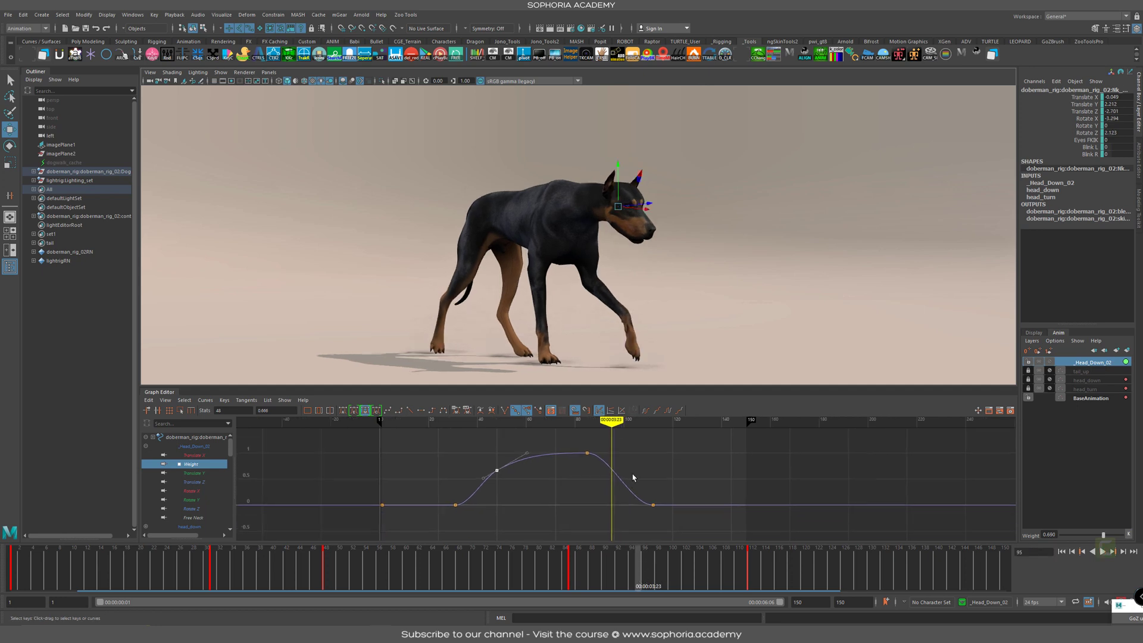
mouse_move(635, 477)
right_mouse_down("alt")
mouse_move(650, 480)
mouse_move(651, 495)
mouse_move(643, 489)
right_mouse_up("alt")
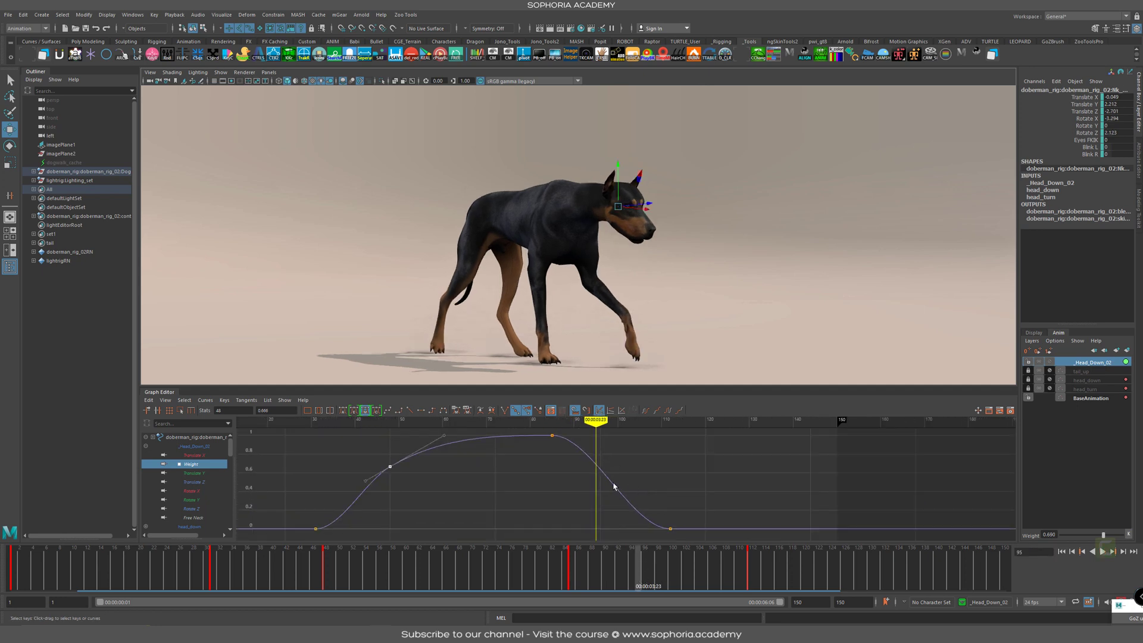
key("i")
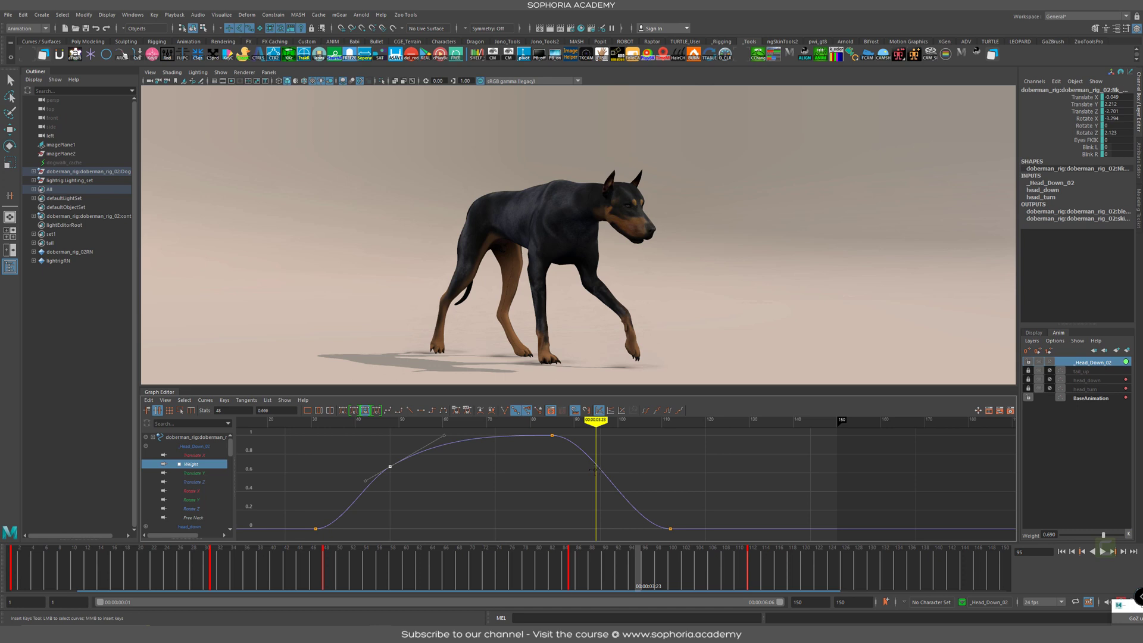
middle_click(600, 468)
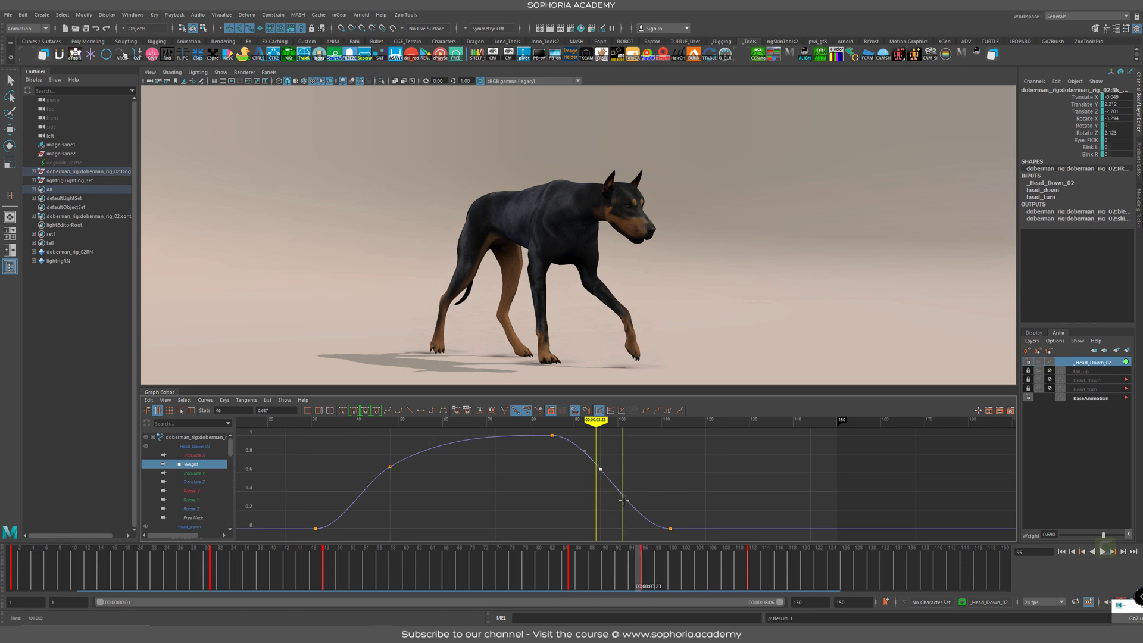
key("w")
middle_click_drag(598, 479, 682, 480)
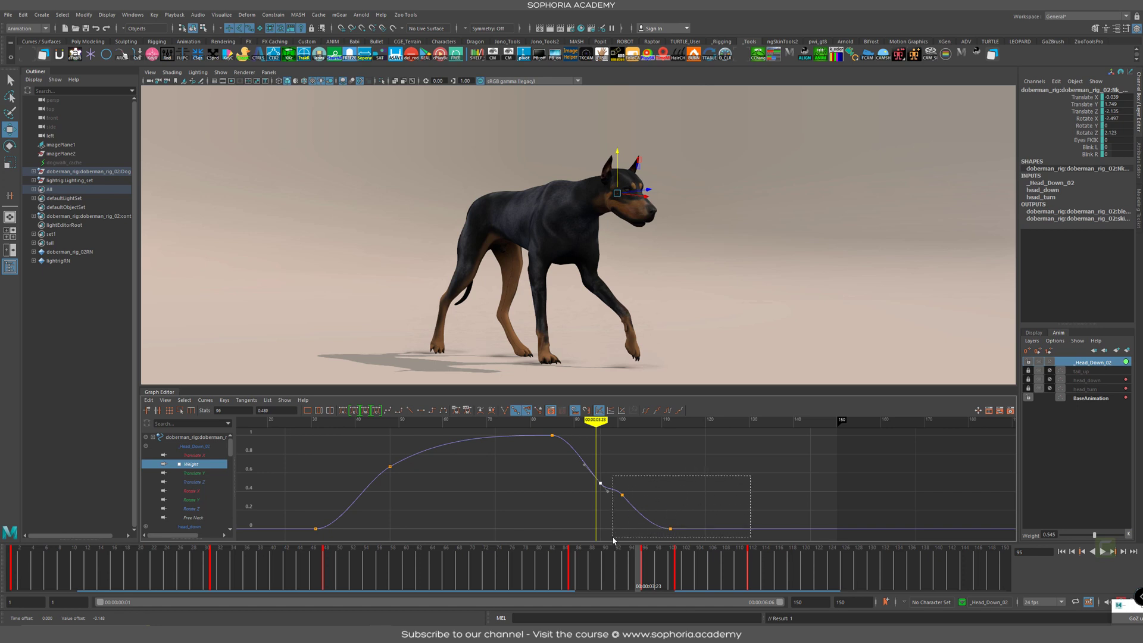
Shift the last two Weight keys about 4 frames later and play the walk, viewing the dog from the front and its other side
left_click_drag(613, 539, 613, 538)
middle_click_drag(638, 539, 638, 538, "shift")
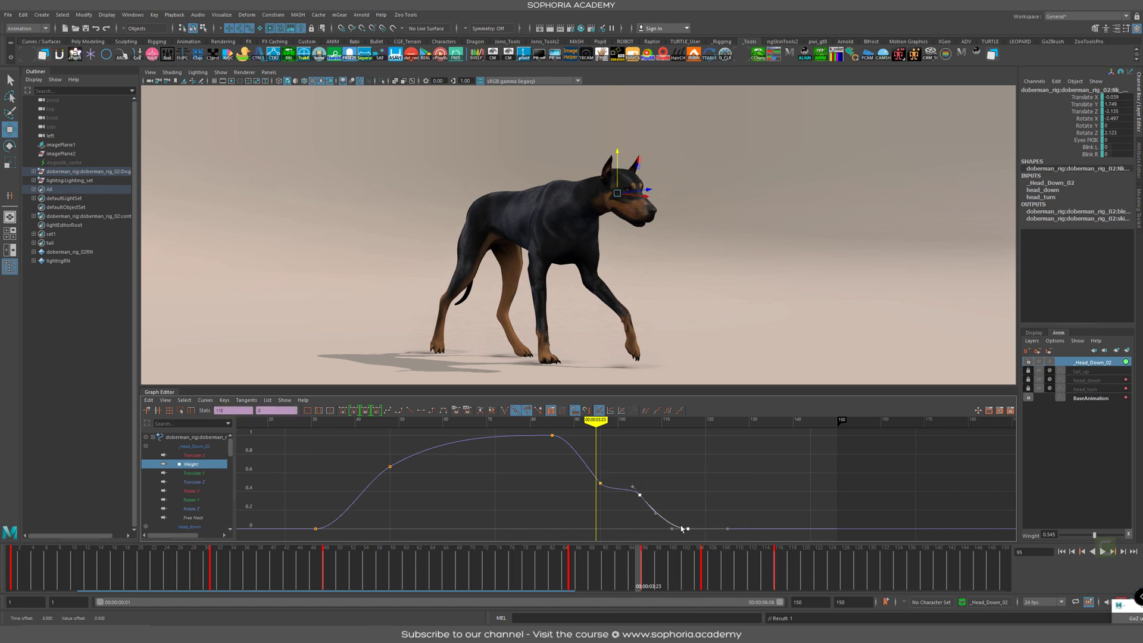
key("alt+v")
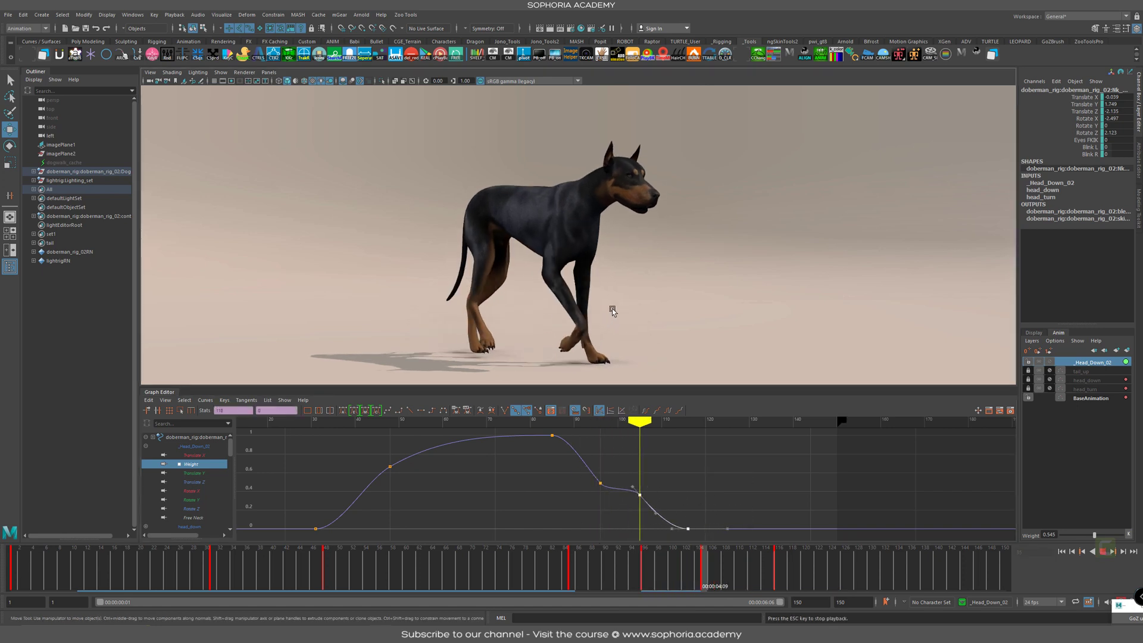
left_click(534, 577)
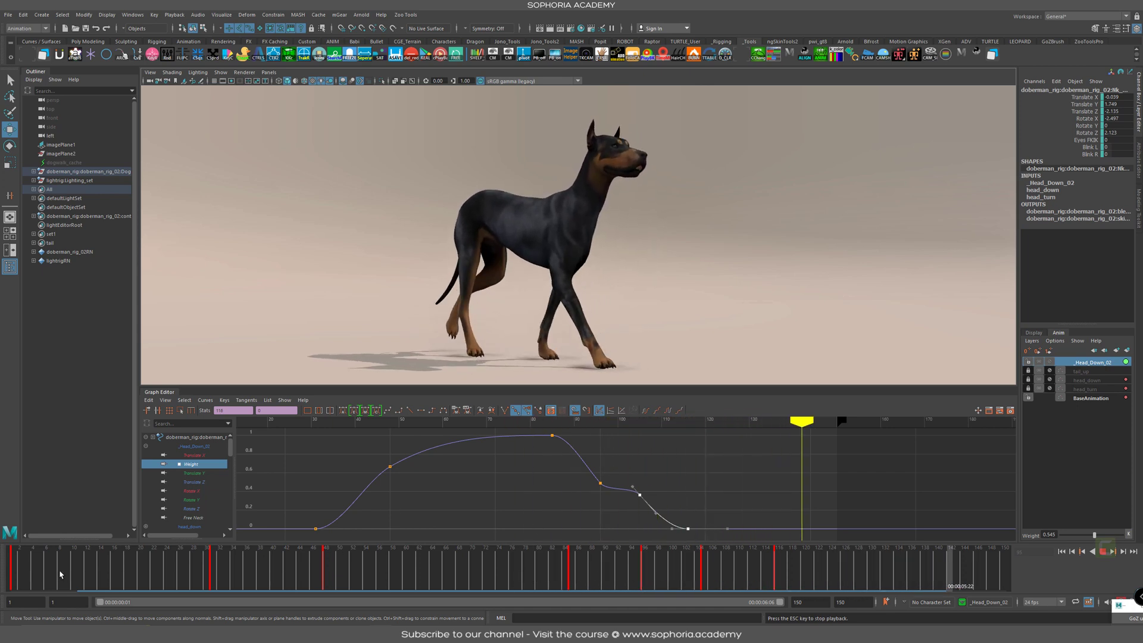
left_click_drag(684, 255, 562, 259, "alt")
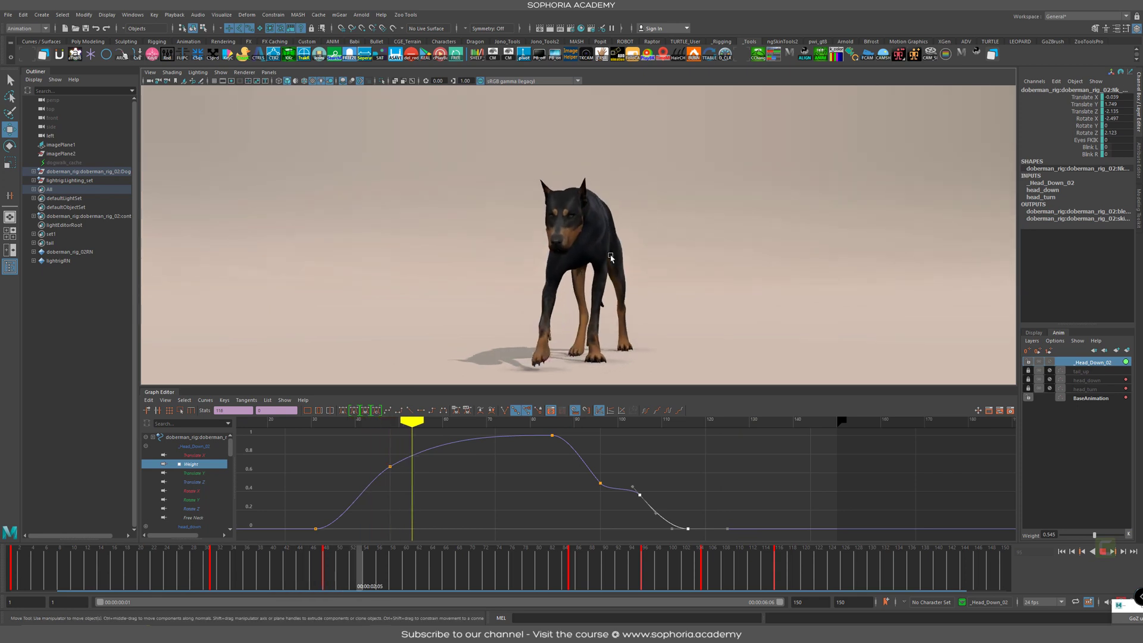
left_click_drag(637, 303, 552, 305, "alt")
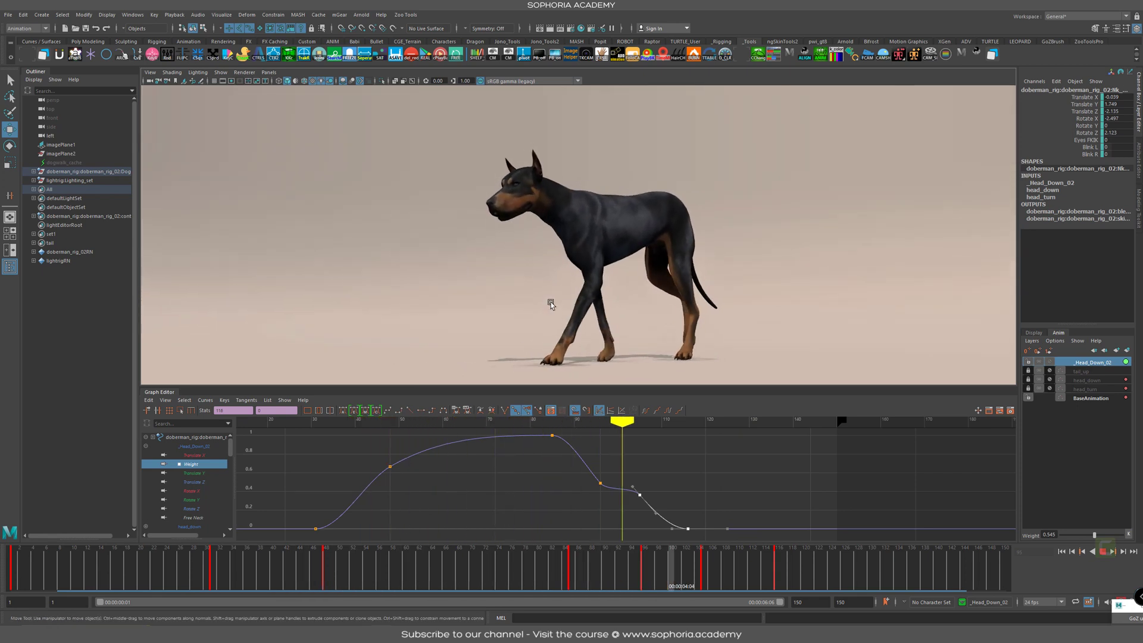
key("alt+v")
Shift the last three Weight keys about 5 frames later and play the walk from frame 72
left_click_drag(806, 462, 581, 539)
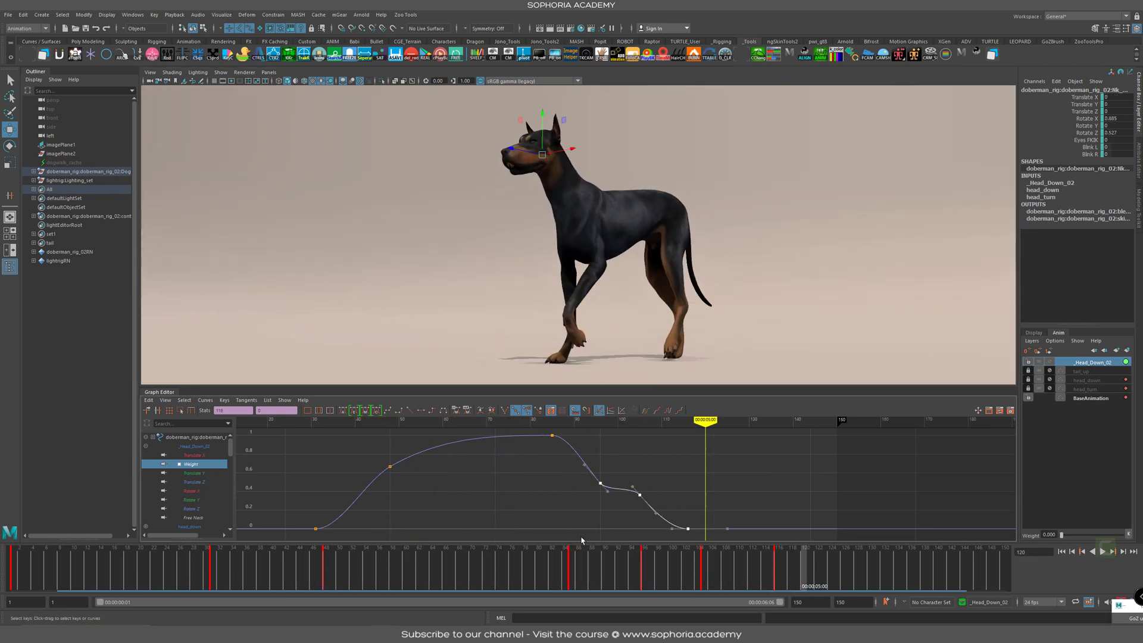
middle_click_drag(604, 529, 626, 530, "shift")
left_click(485, 559)
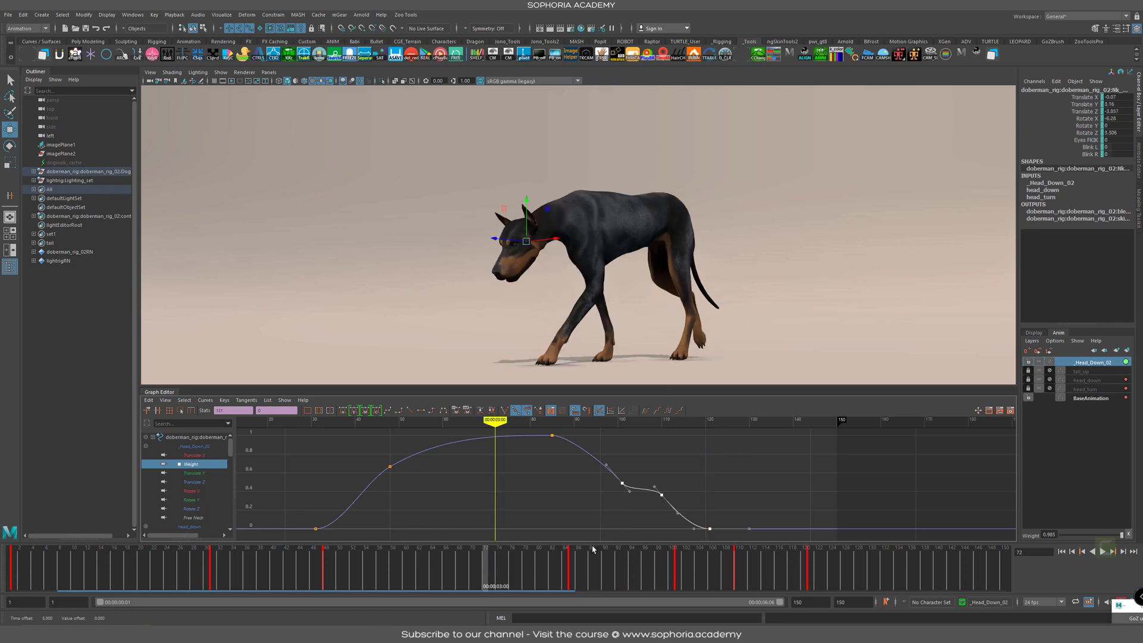
key("alt+v")
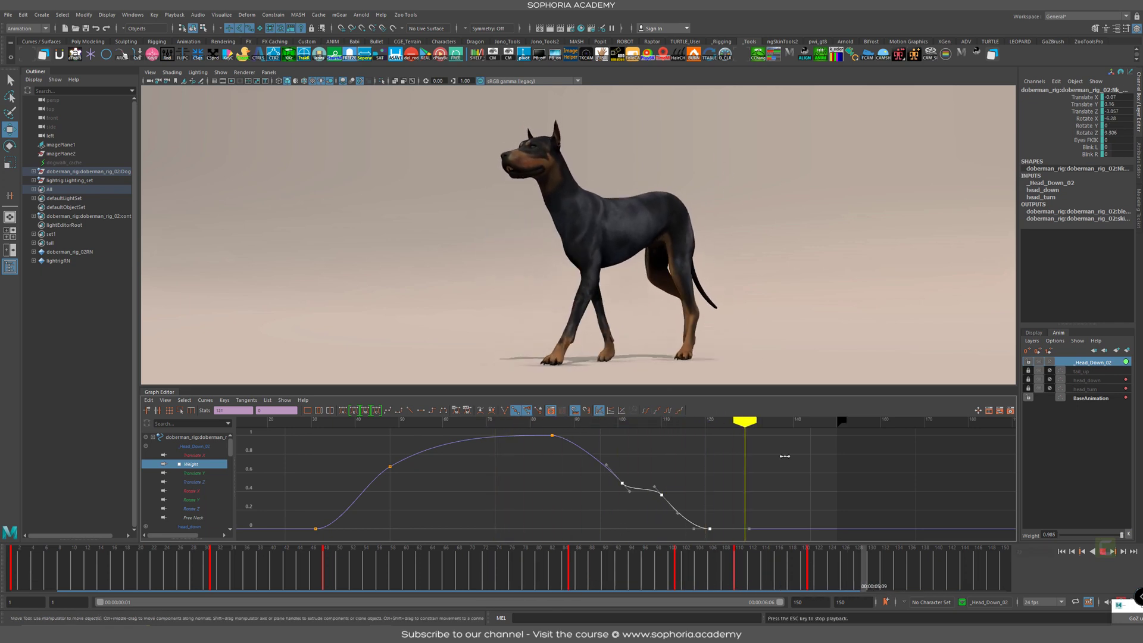
key("Escape")
Shift the last two Weight keys another 5 frames or so later and play the walk from frame 85
left_click_drag(842, 458, 652, 542)
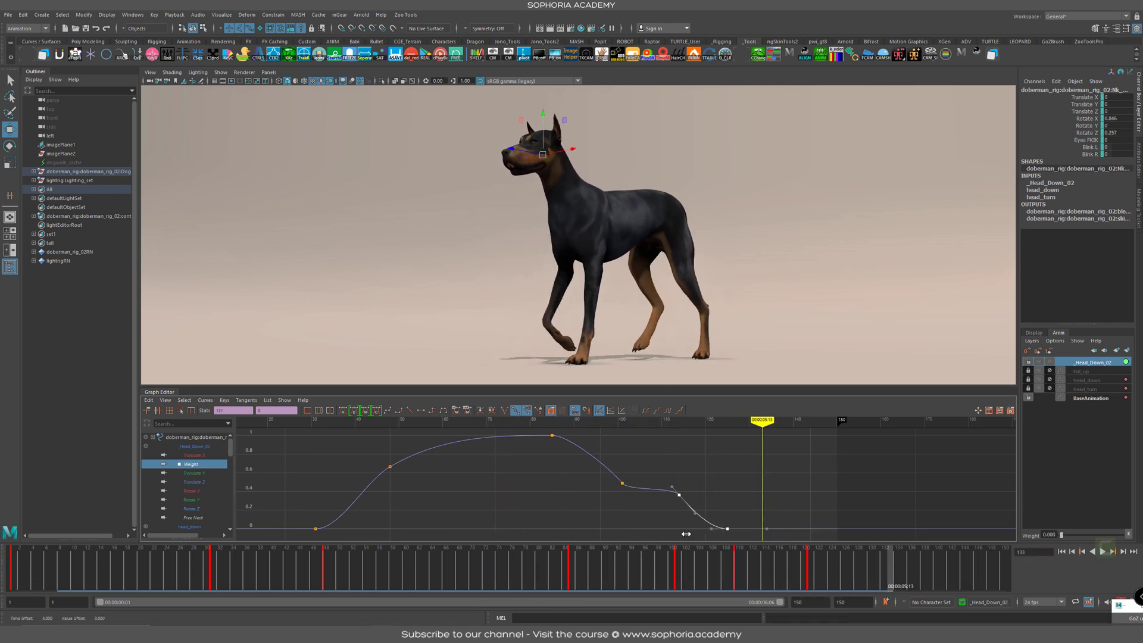
middle_click_drag(686, 533, 690, 534)
left_click(567, 580)
key("alt+v")
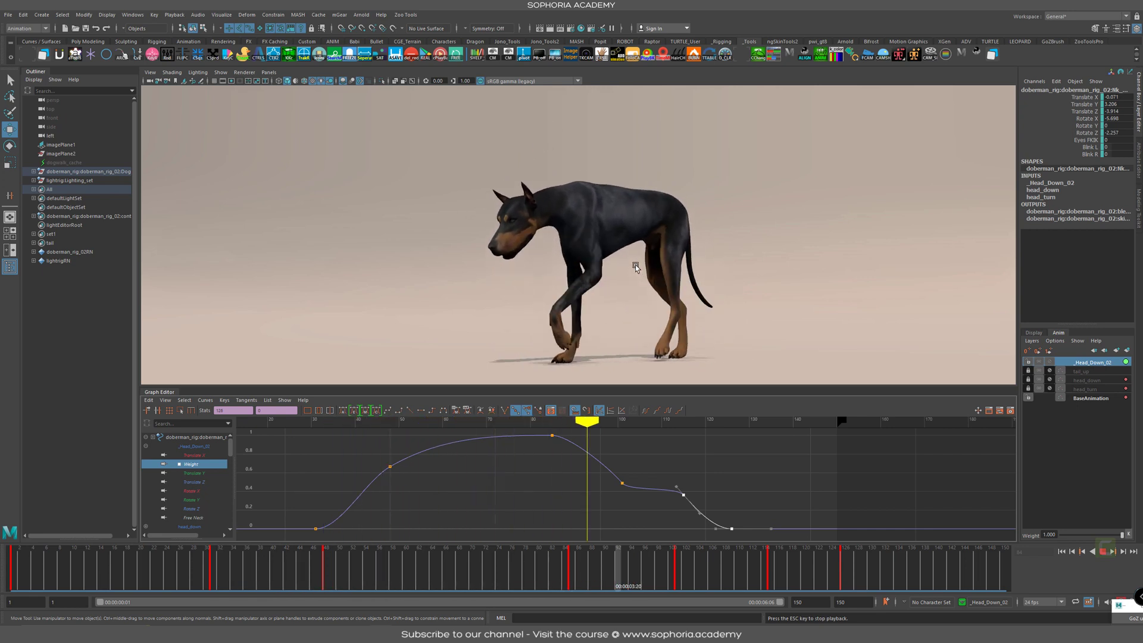
key("Escape")
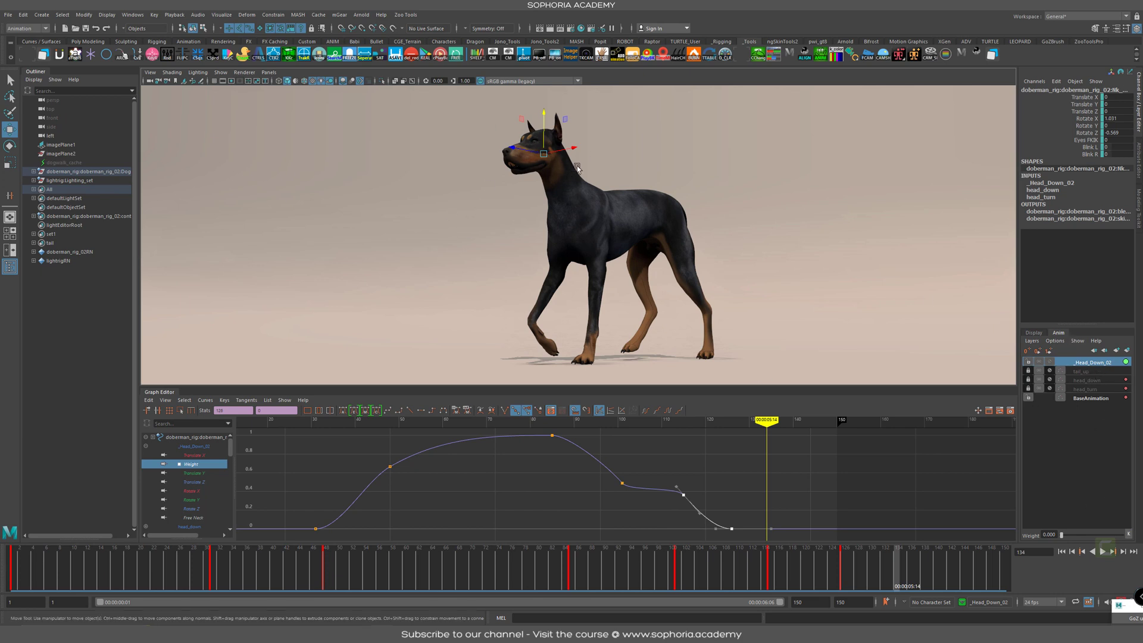
Show the control curves again, clear the selection and select only the head control for rotating
scroll(614, 162, "up", 1)
key("alt+1")
left_click(603, 104)
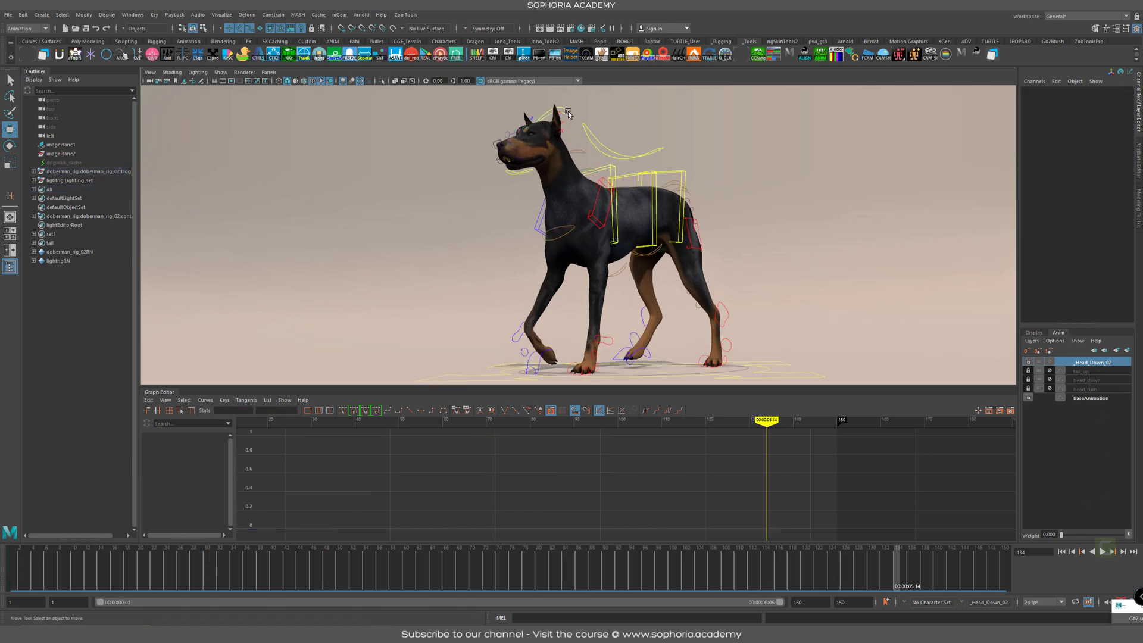
left_click(568, 115)
key("e")
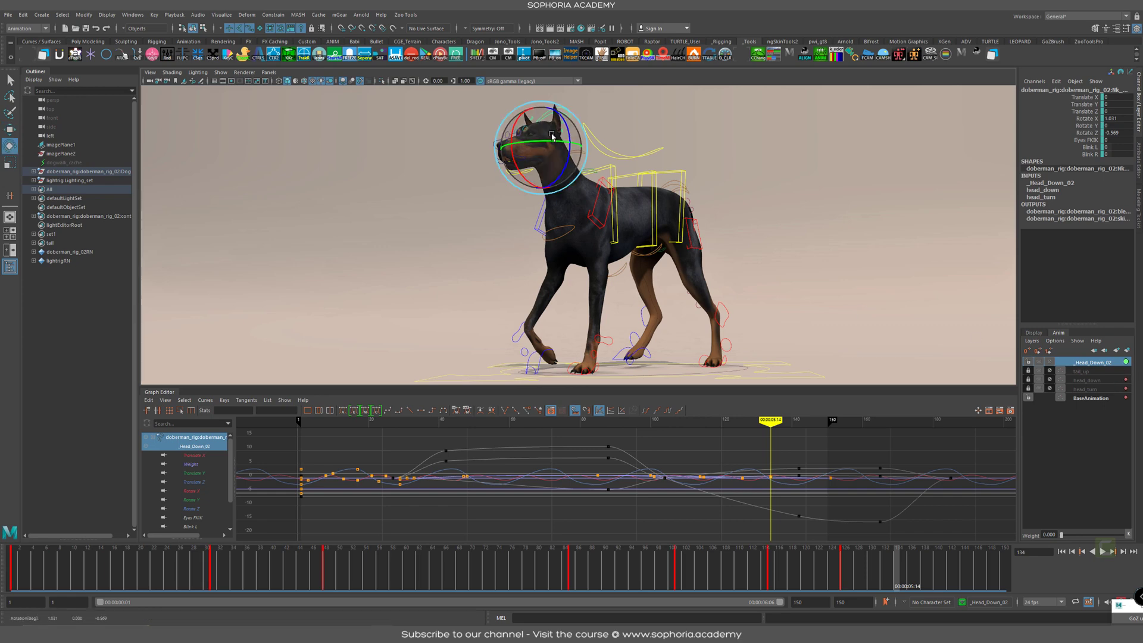
Try rotating the head control slightly and undo the rotation
mouse_move(551, 136)
left_mouse_down()
mouse_move(534, 140)
mouse_move(553, 142)
left_mouse_up()
key("ctrl+z")
left_click_drag(610, 165, 592, 173, "alt")
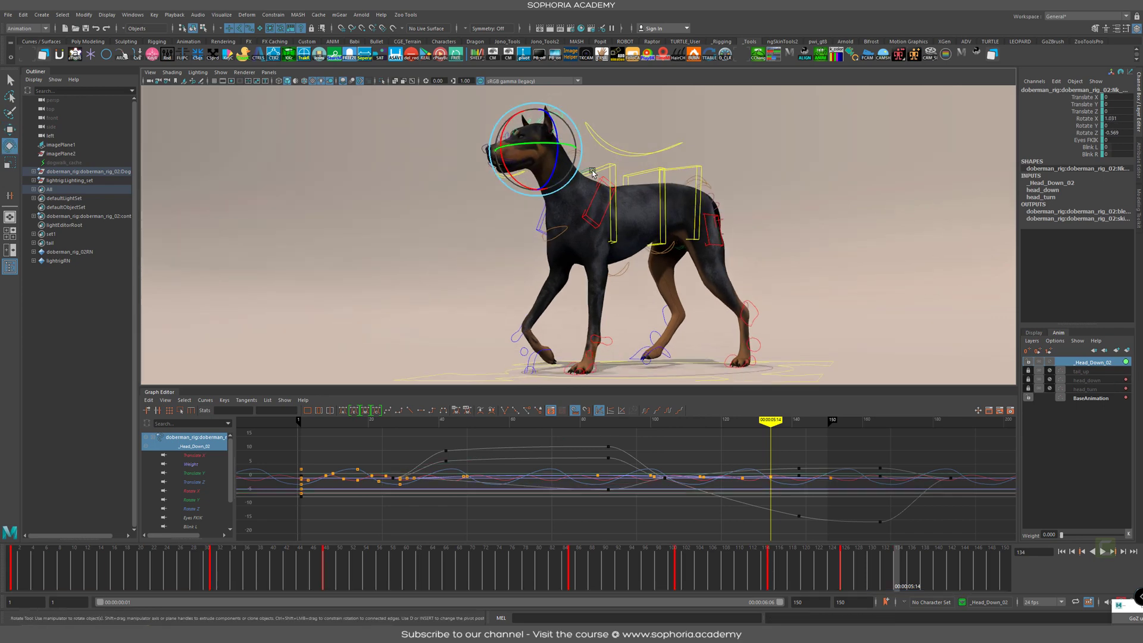
Select the head and neck controls and create a new animation layer from them named Head_turn_02
left_click(592, 171)
left_click(577, 150)
left_click(559, 113)
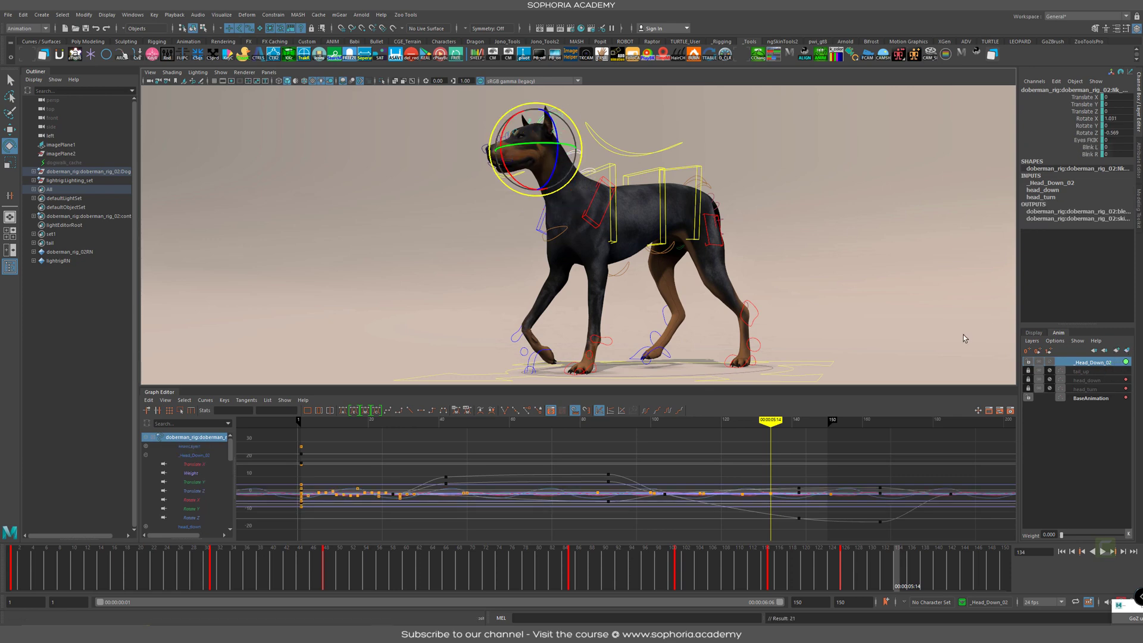
double_click(1083, 363)
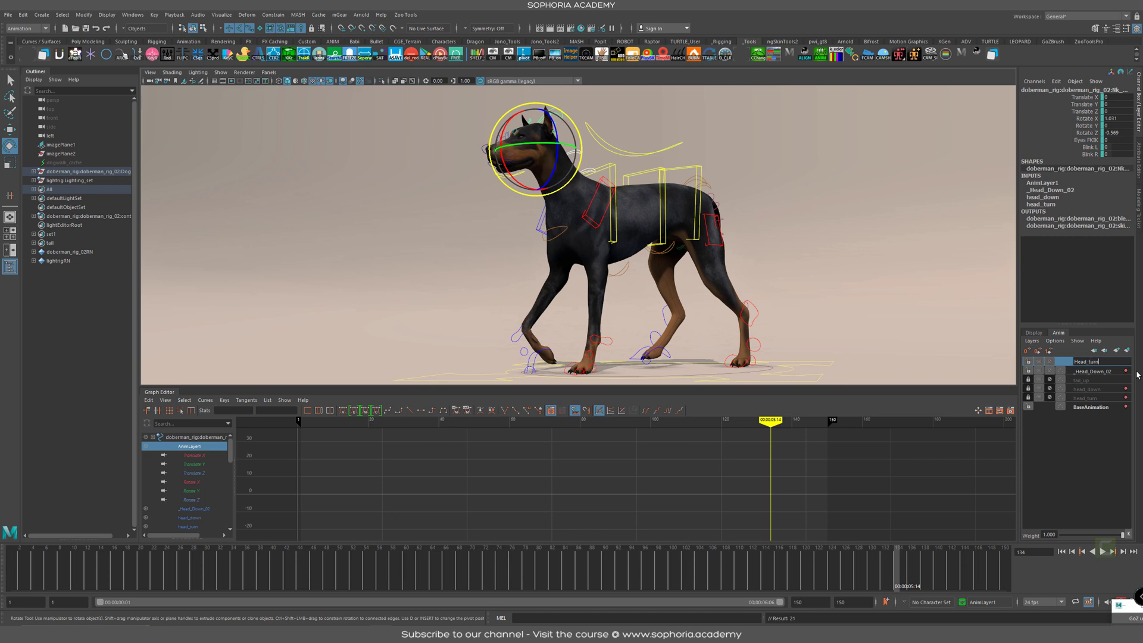
key("Return")
type("2")
key("Return")
Key the unturned head and neck pose at frames 1, 150 and about 30, and mute and lock the _Head_Down_02 layer
left_click_drag(272, 575, 6, 557)
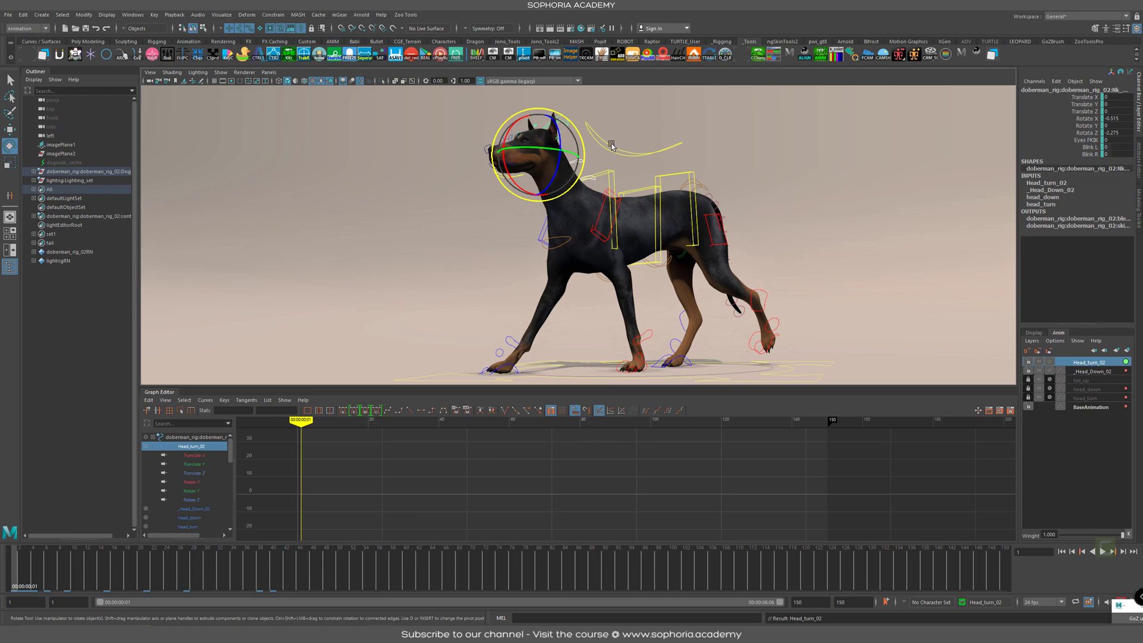
key("s")
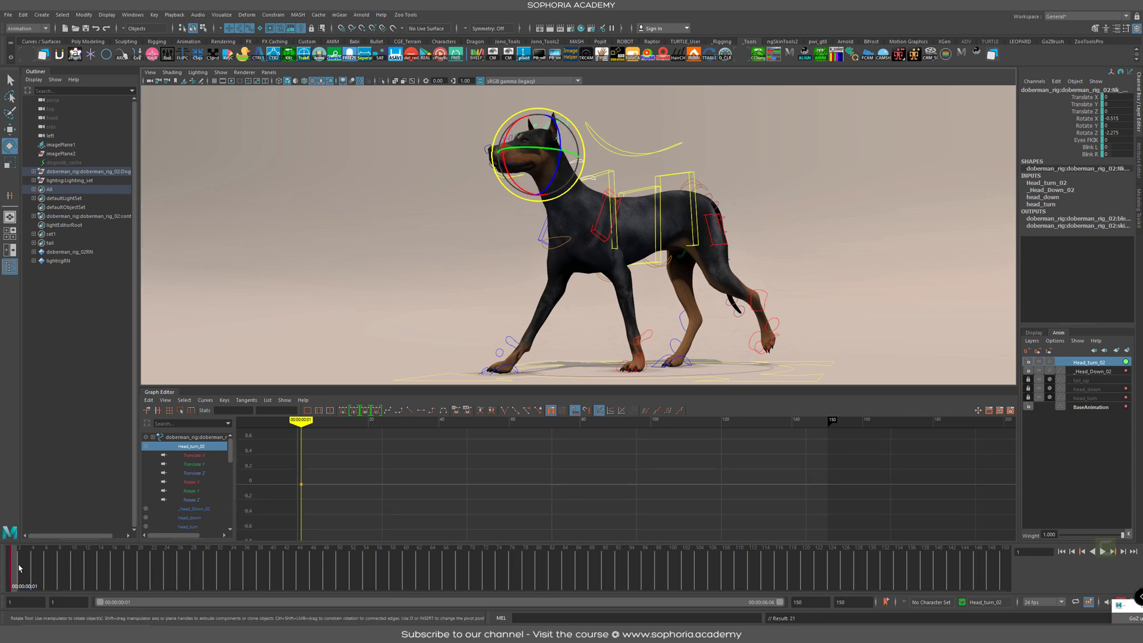
left_click_drag(19, 568, 1014, 572)
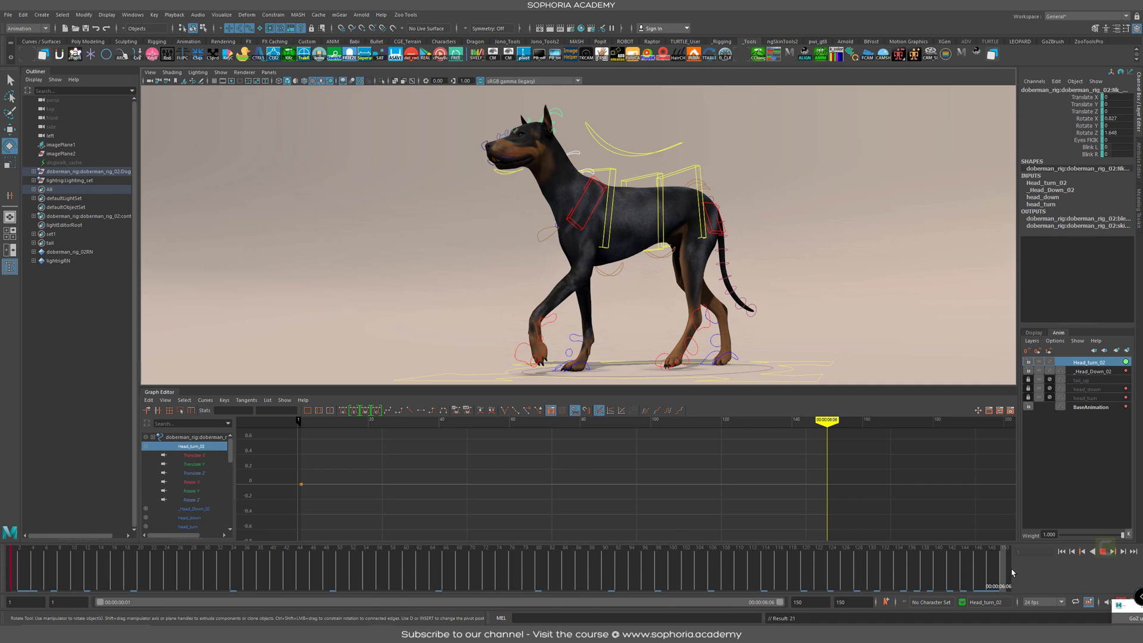
left_click_drag(1012, 572, 1007, 567)
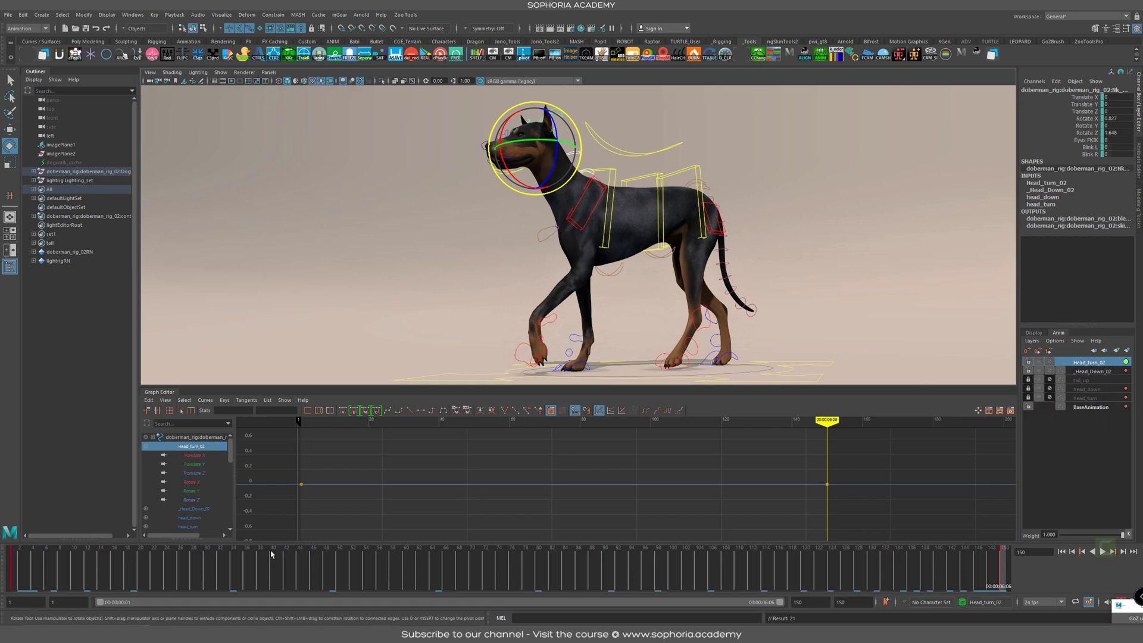
left_click_drag(110, 571, 274, 565)
left_click(1050, 373)
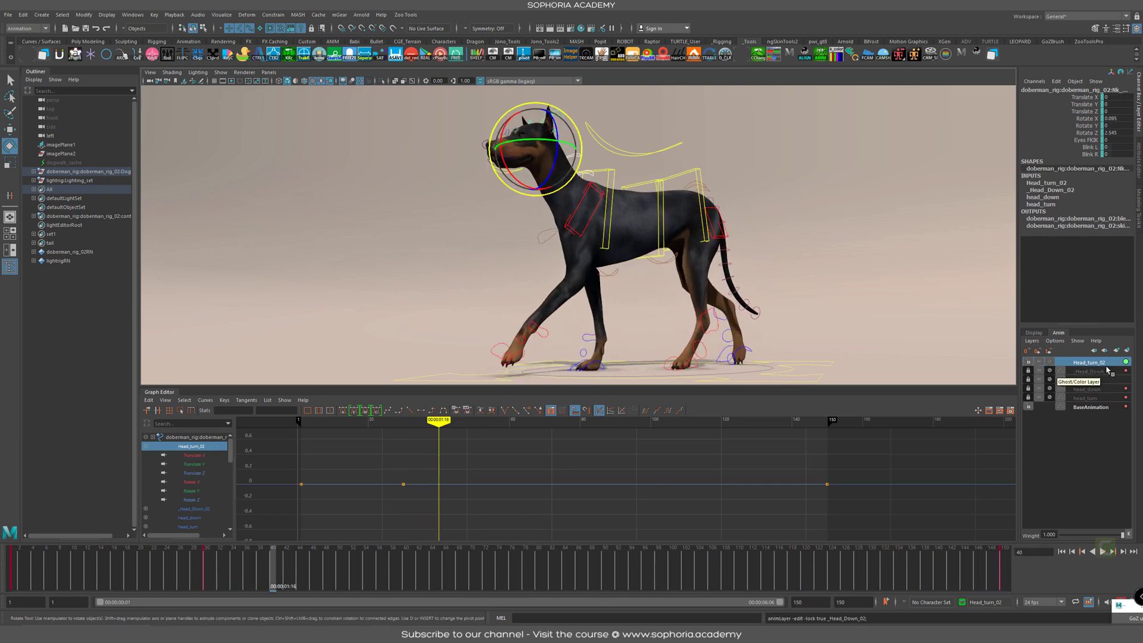
At frame 42, rotate the head and neck to the dog's left, about 11 degrees in Y, and key the pose
left_click_drag(277, 563, 288, 559)
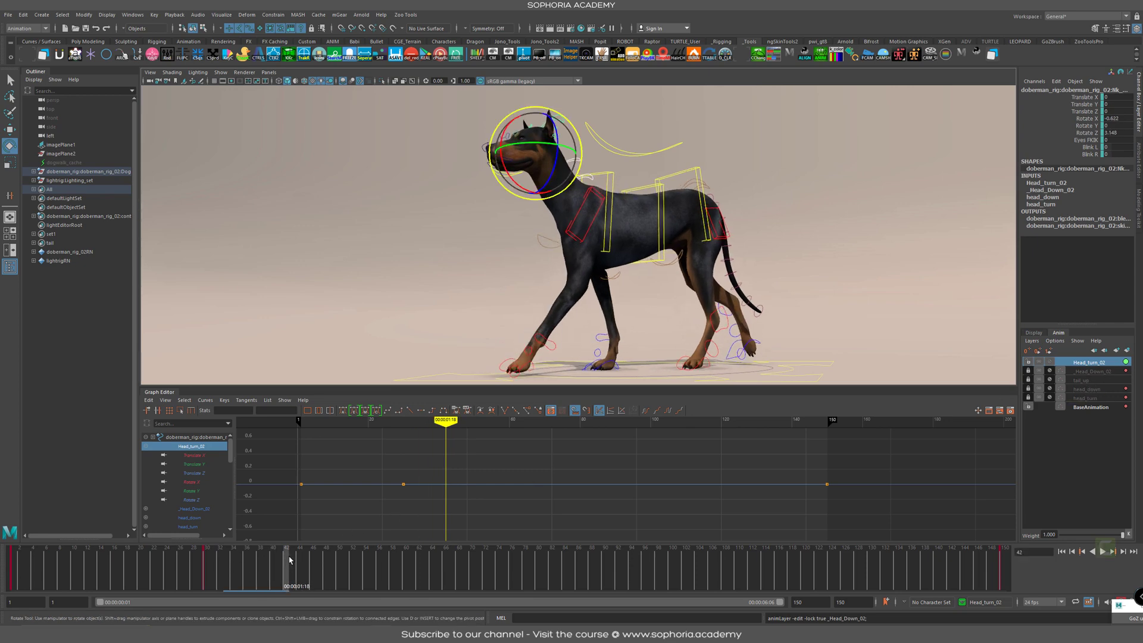
left_click_drag(693, 225, 742, 269, "alt")
left_click_drag(628, 211, 653, 219, "alt")
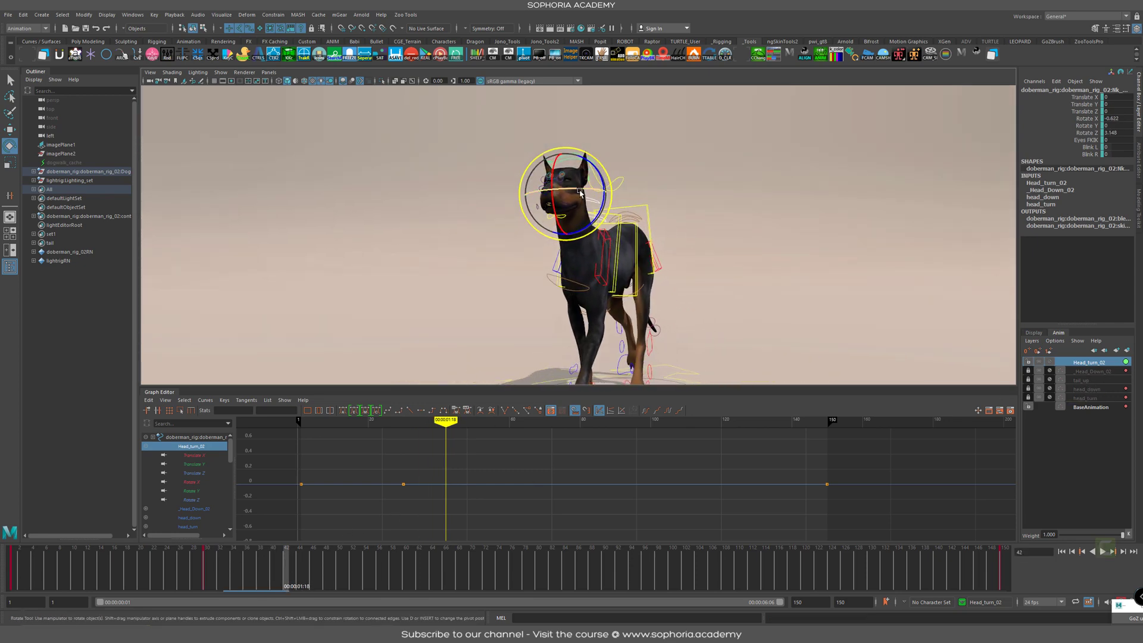
left_click_drag(584, 190, 590, 190)
key("s")
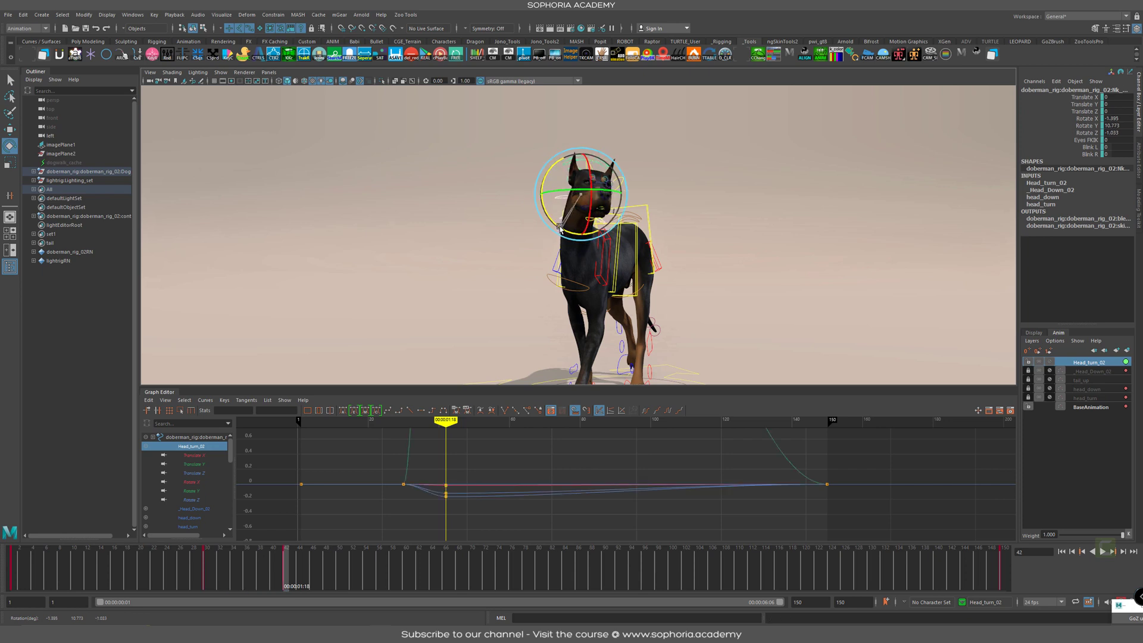
key("s")
Refine the tilt of the turned head at frame 42, checking the pose from the front and from other angles
left_click_drag(349, 555, 284, 580)
left_click_drag(743, 263, 577, 213, "alt")
left_click_drag(541, 173, 577, 183)
left_click_drag(658, 220, 834, 210, "alt")
left_click_drag(573, 186, 574, 187)
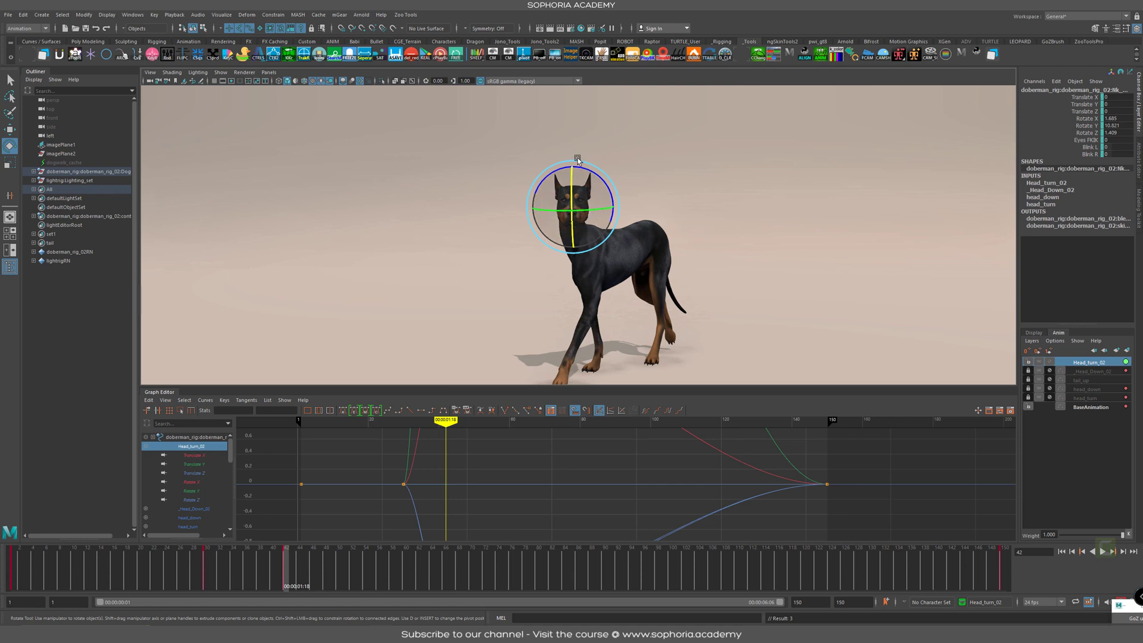
At frame 64, adjust the head and neck rotation to hold the left turn at about 11 degrees in Y, and key it
left_click_drag(226, 574, 432, 582)
left_click_drag(608, 273, 635, 247, "alt")
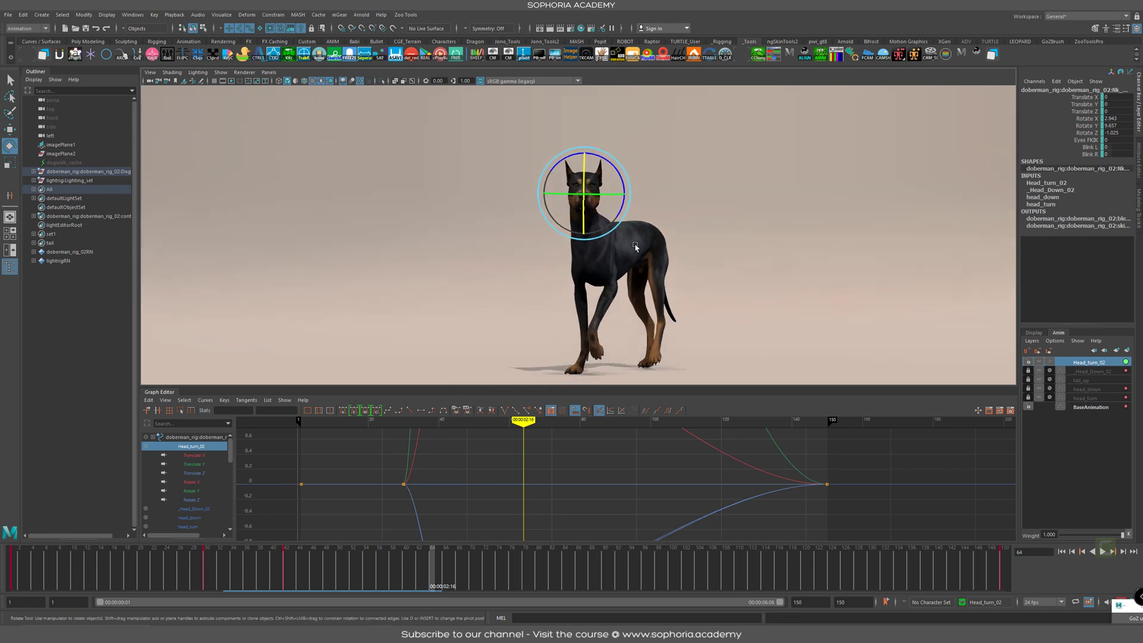
left_click_drag(599, 196, 597, 156)
key("s")
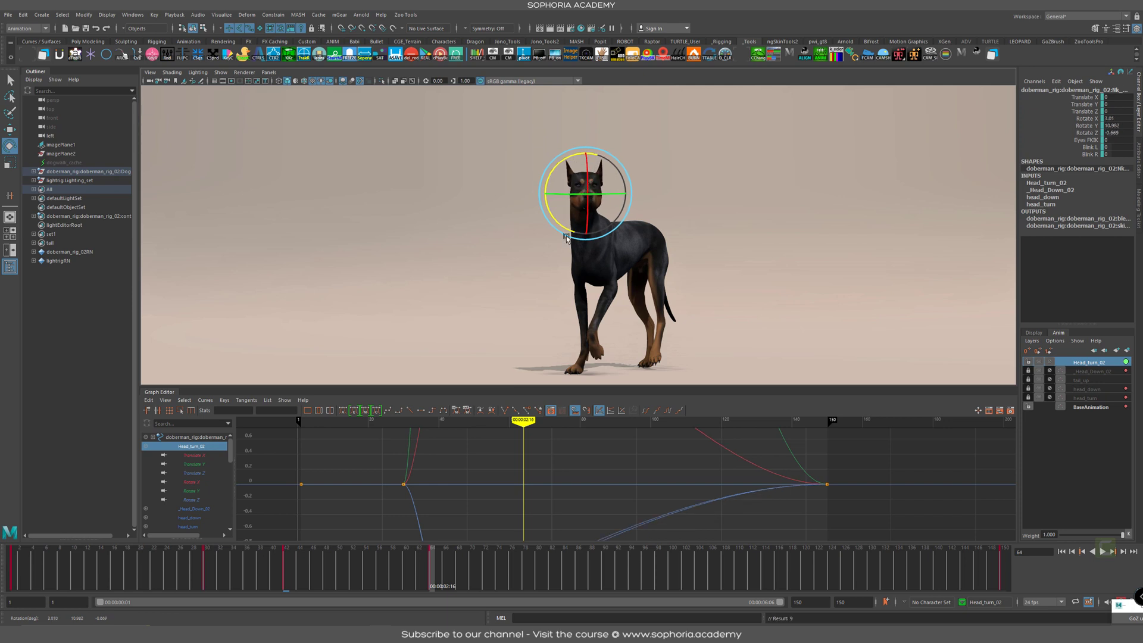
Turn the head to the dog's right, about -10 degrees in Y, at frame 86 and key an adjusted right turn at about frame 109
mouse_move(298, 601)
left_mouse_down("shift")
mouse_move(306, 575)
mouse_move(579, 575)
left_mouse_up("shift")
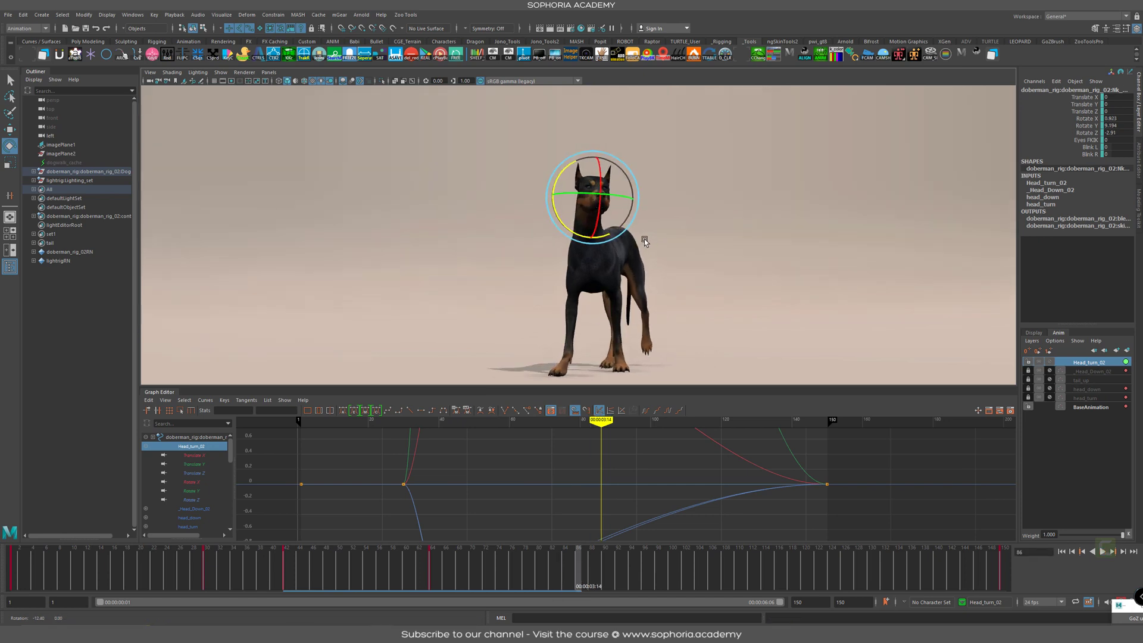
mouse_move(579, 182)
left_mouse_down()
mouse_move(568, 181)
mouse_move(597, 180)
mouse_move(576, 205)
left_mouse_up()
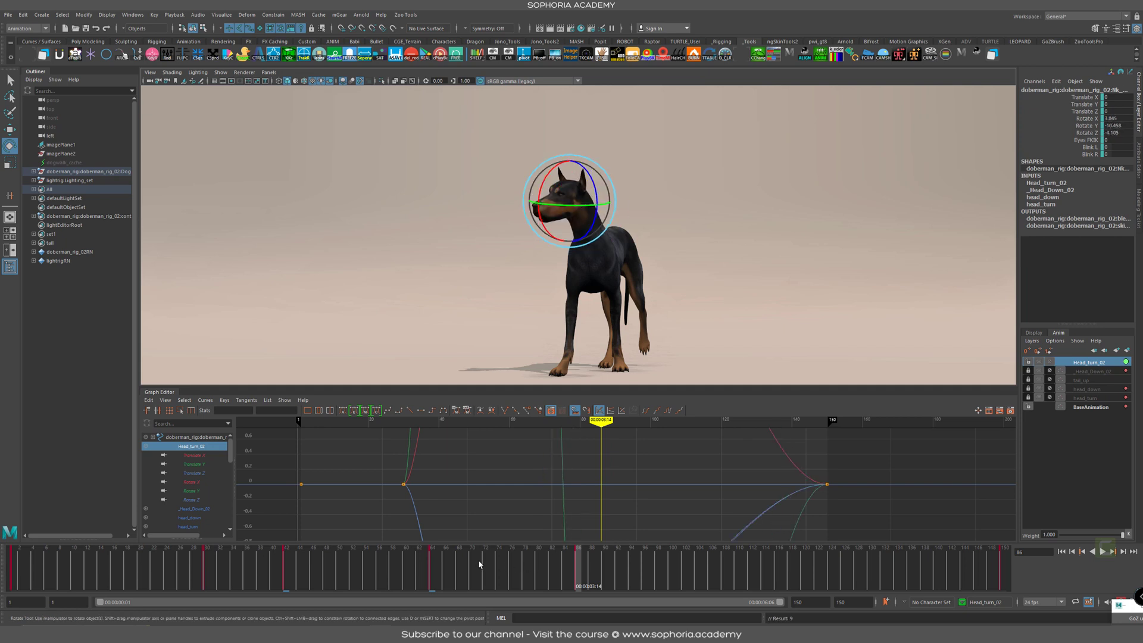
left_click_drag(453, 566, 731, 568)
left_click_drag(595, 222, 616, 256)
left_click_drag(622, 572, 1005, 578, "shift")
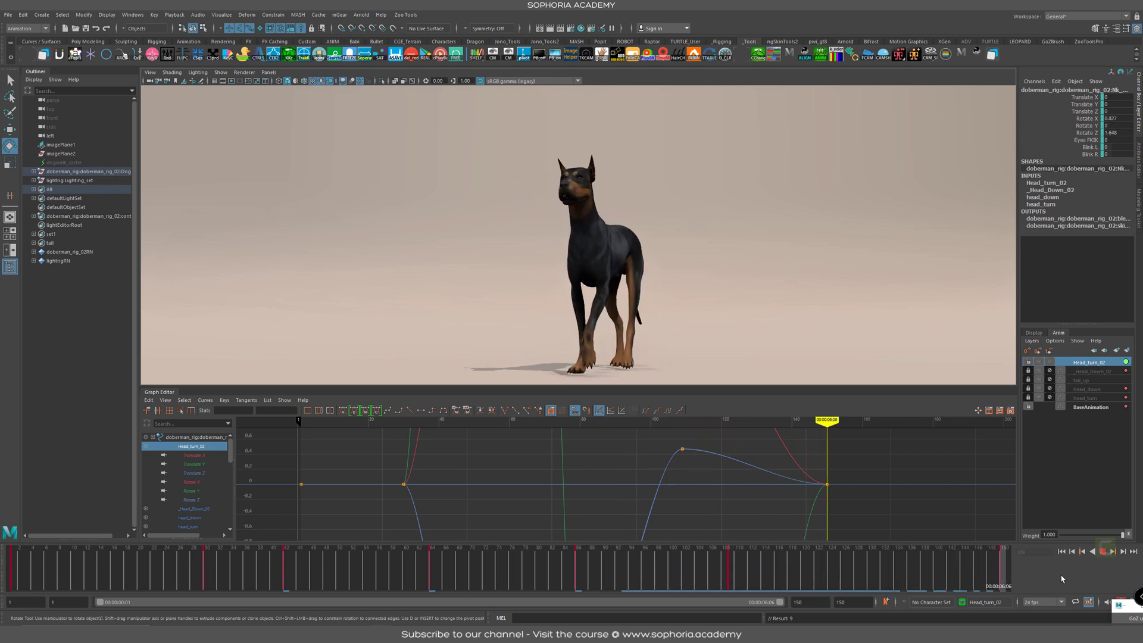
Smooth the head turn's Rotate Y curve by adjusting its keys at frames 64 and 86, raising the latter by about 1.2
scroll(808, 482, "down", 8)
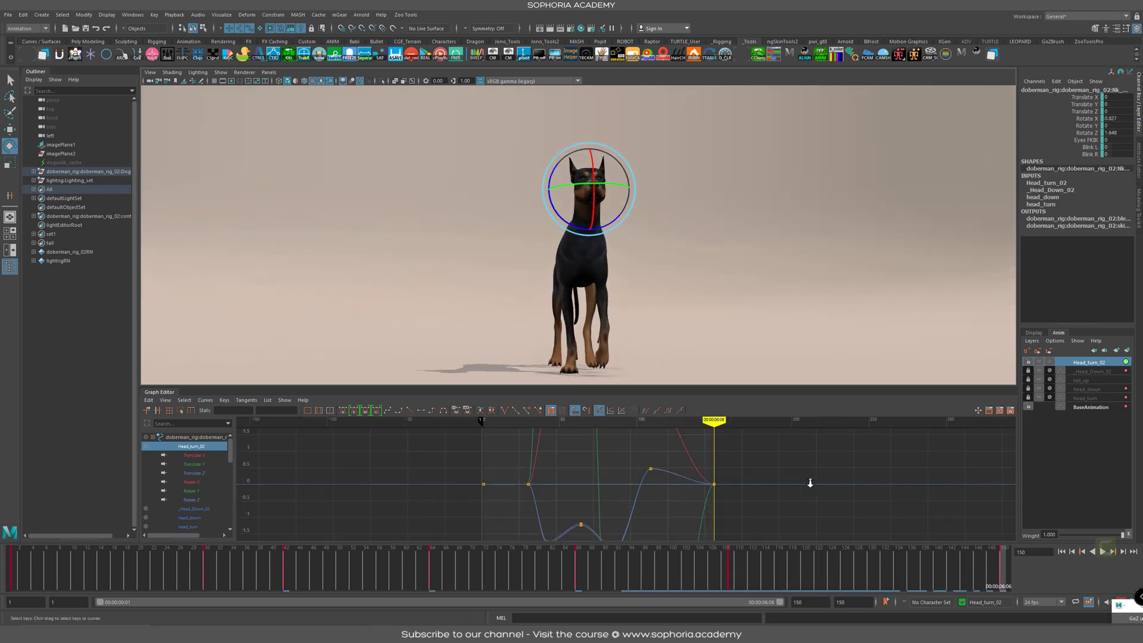
key("a")
scroll(821, 492, "down", 2)
right_click_drag(822, 492, 729, 485, "alt")
middle_click_drag(679, 484, 676, 510, "alt")
right_click_drag(529, 457, 569, 481, "alt")
middle_click_drag(566, 484, 593, 550, "alt")
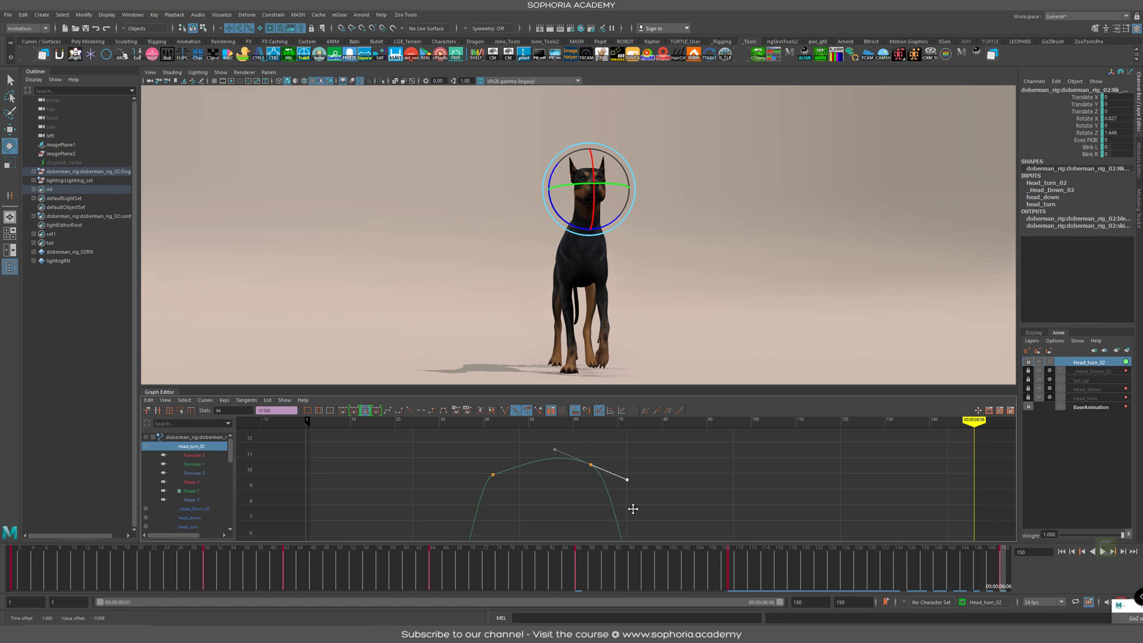
right_click_drag(632, 505, 625, 525, "alt")
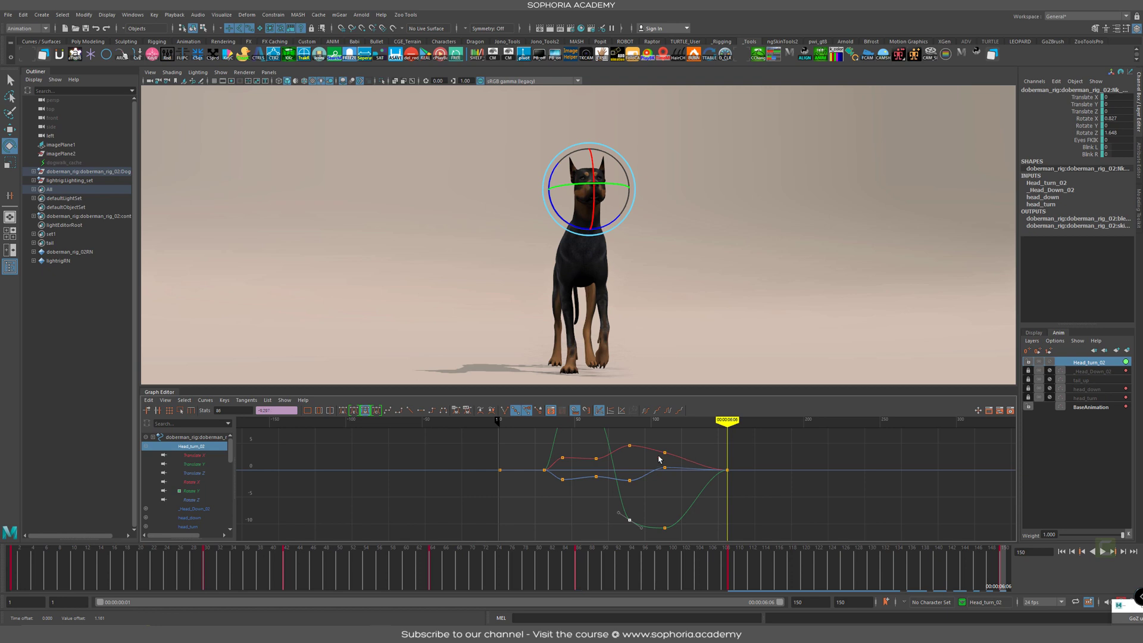
Play the head turn from about frame 30 to review it and return to frame 1
left_click(203, 563)
key("alt+v")
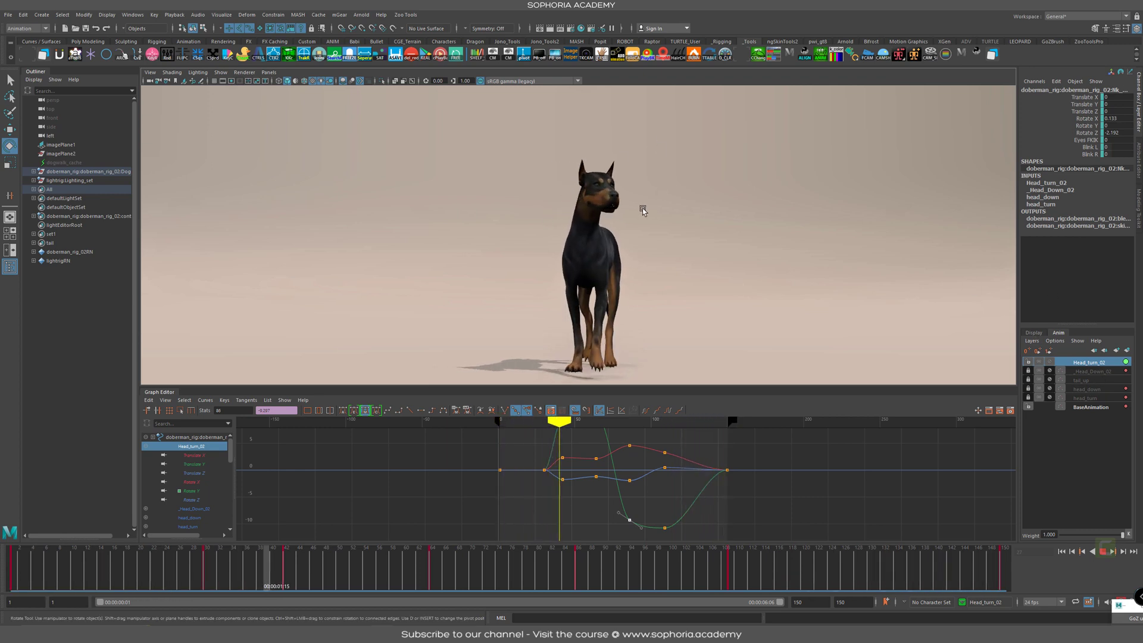
key("Escape")
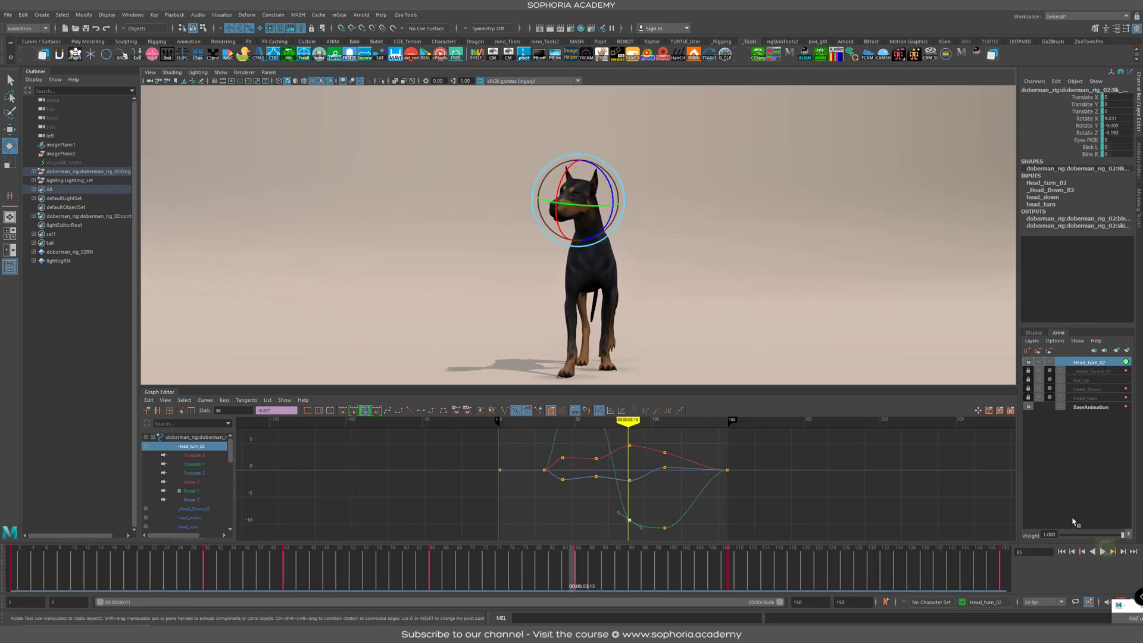
left_click_drag(552, 562, 13, 565)
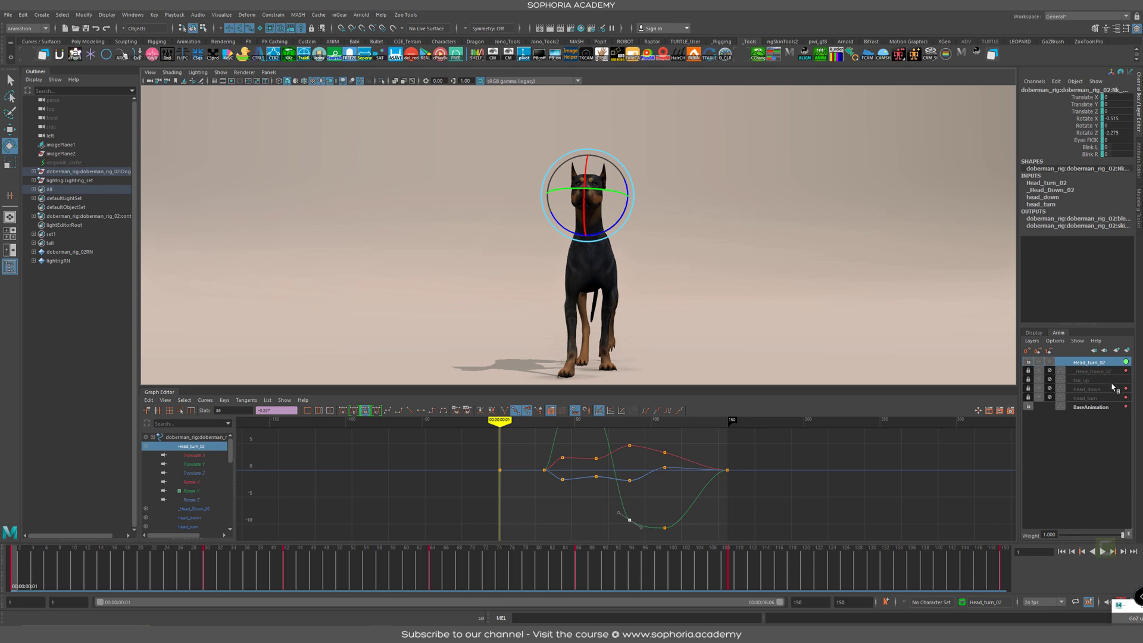
Unlock and unmute the _Head_Down_02 layer, play both layers together from frame 1 and stop at frame 115
left_click(1094, 371)
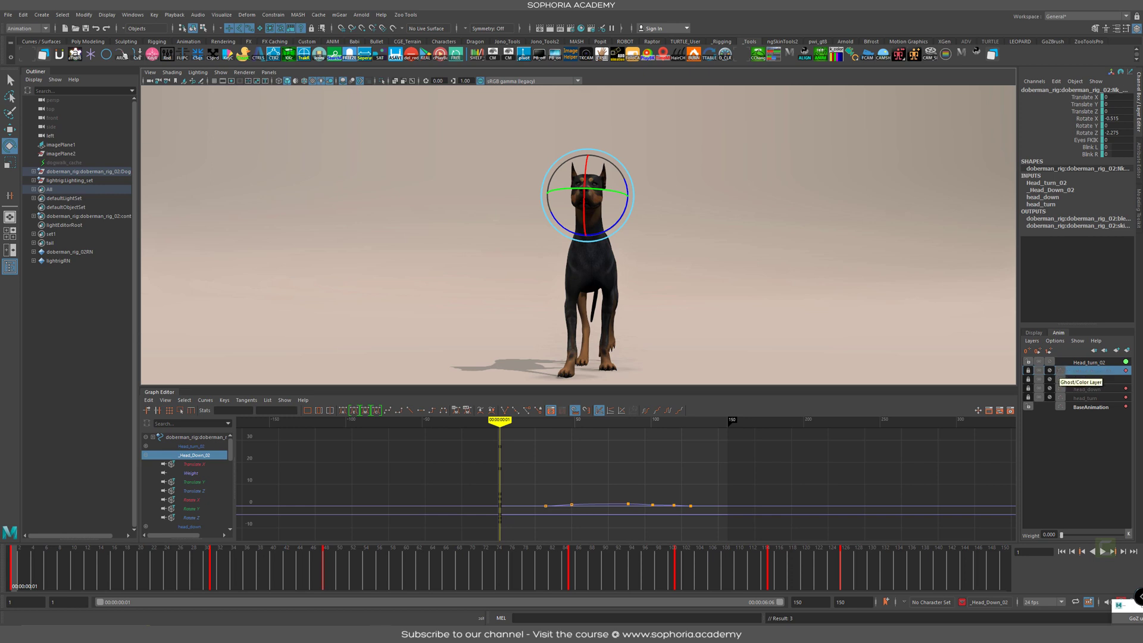
left_click(1051, 370)
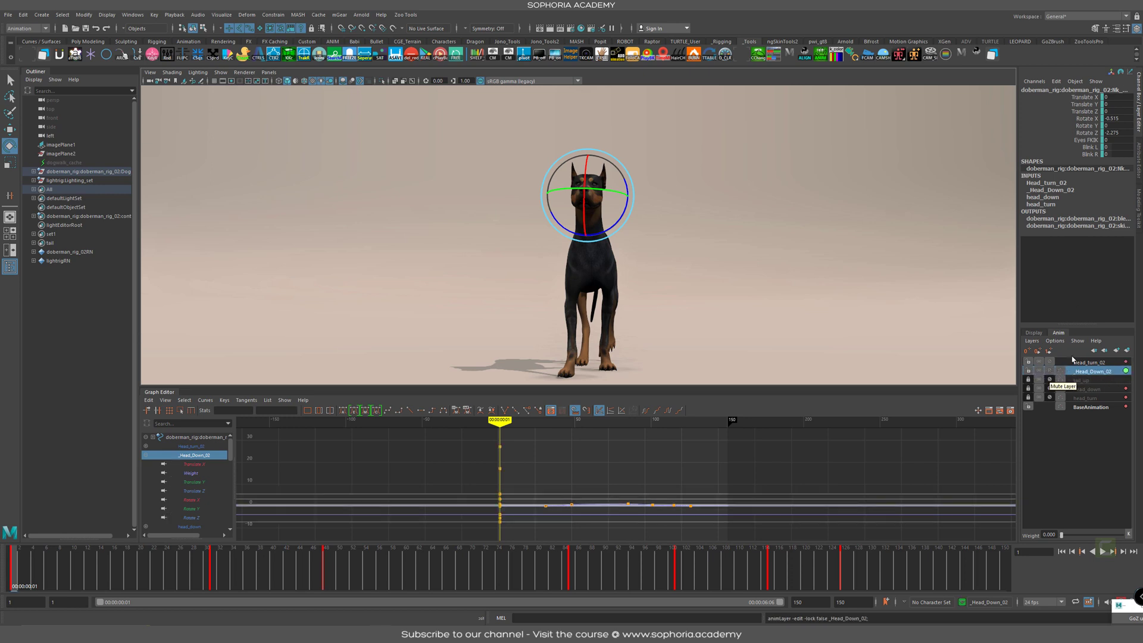
key("alt+v")
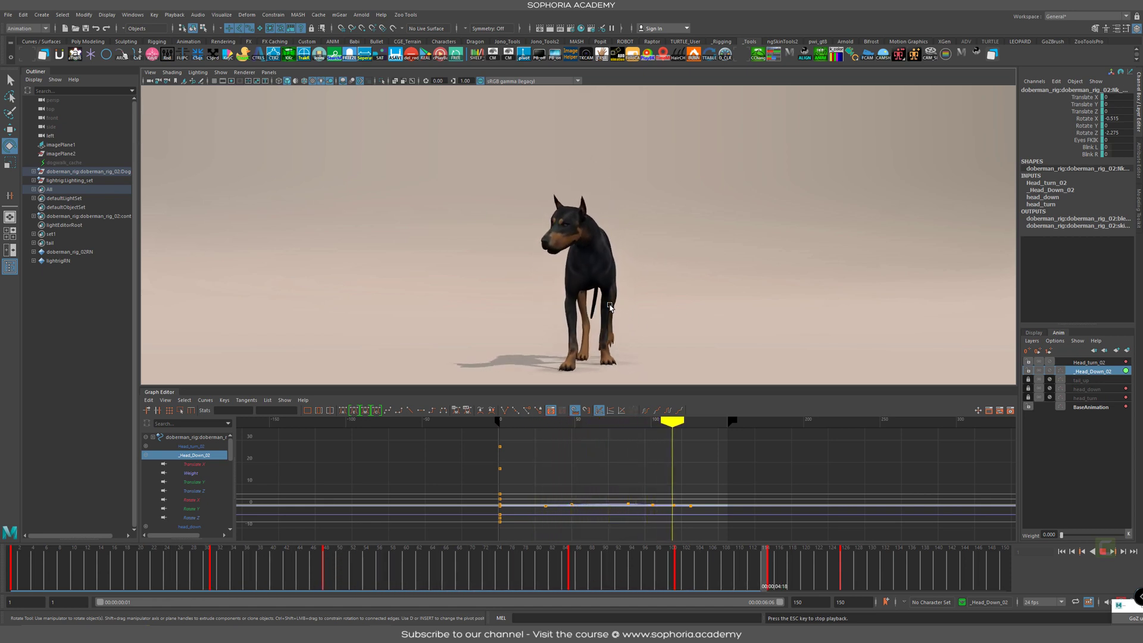
key("alt+v")
left_click(766, 573)
left_click_drag(767, 573, 769, 574)
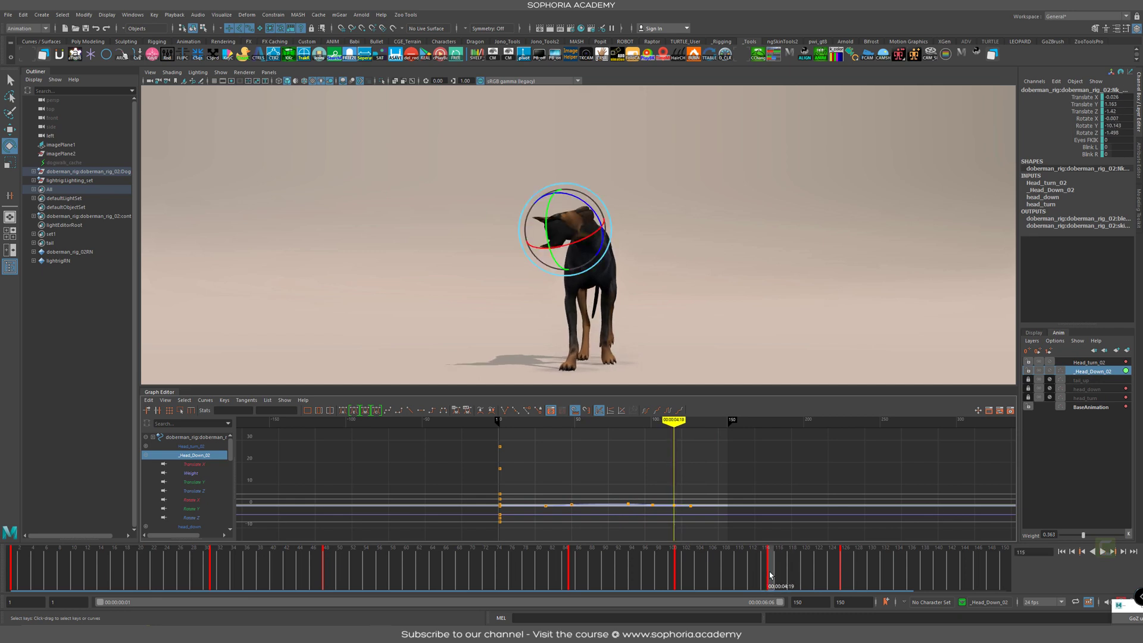
Apply the Euler Filter to all curves of the Head_turn_02 layer and replay the motion around frame 115
key("f")
left_click(1090, 362)
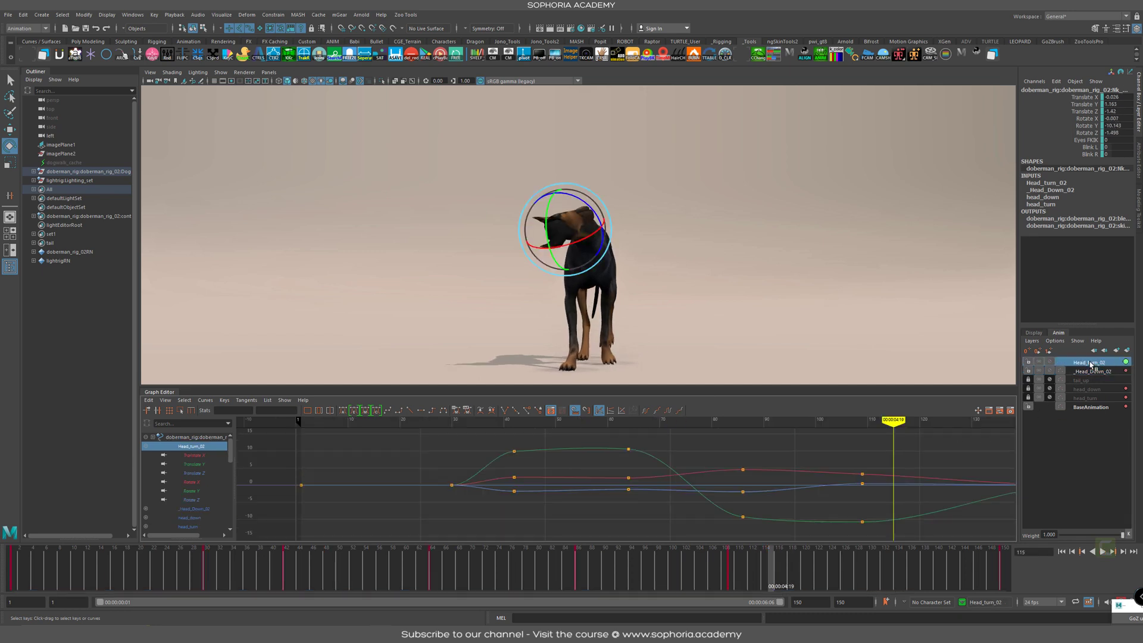
right_click_drag(944, 464, 833, 452, "alt+shift")
left_click_drag(794, 448, 368, 514)
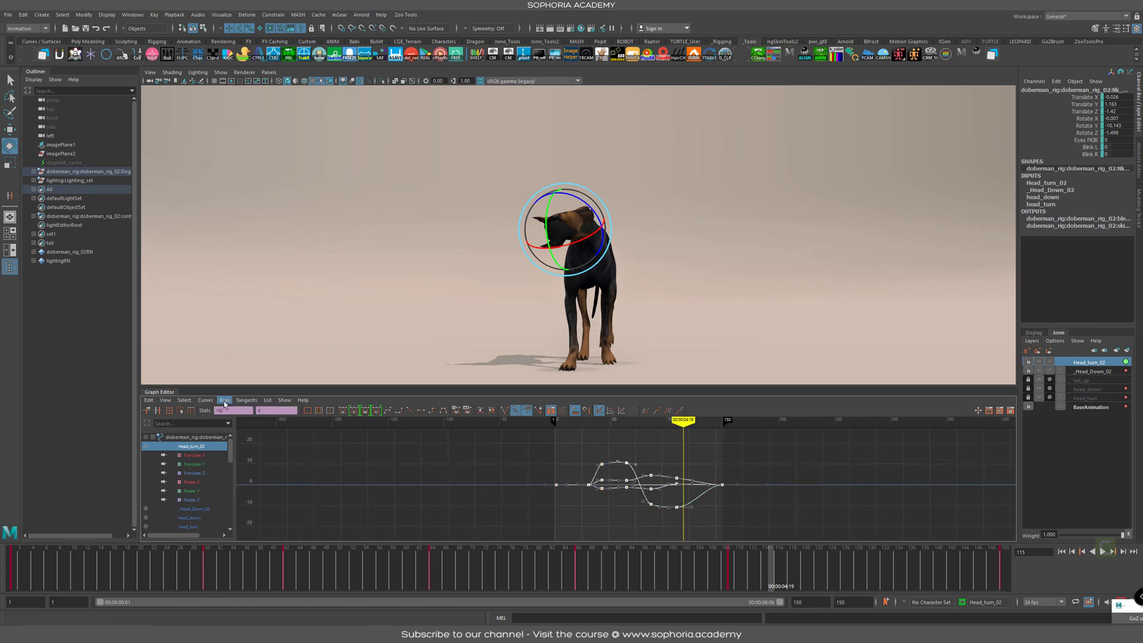
left_click(203, 402)
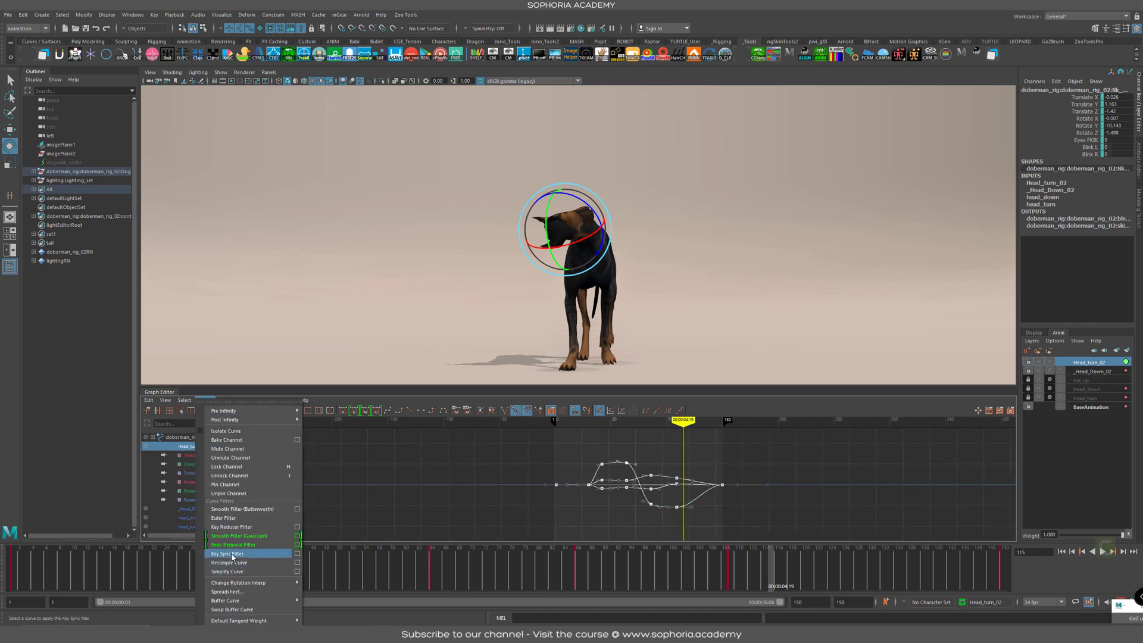
mouse_move(235, 601)
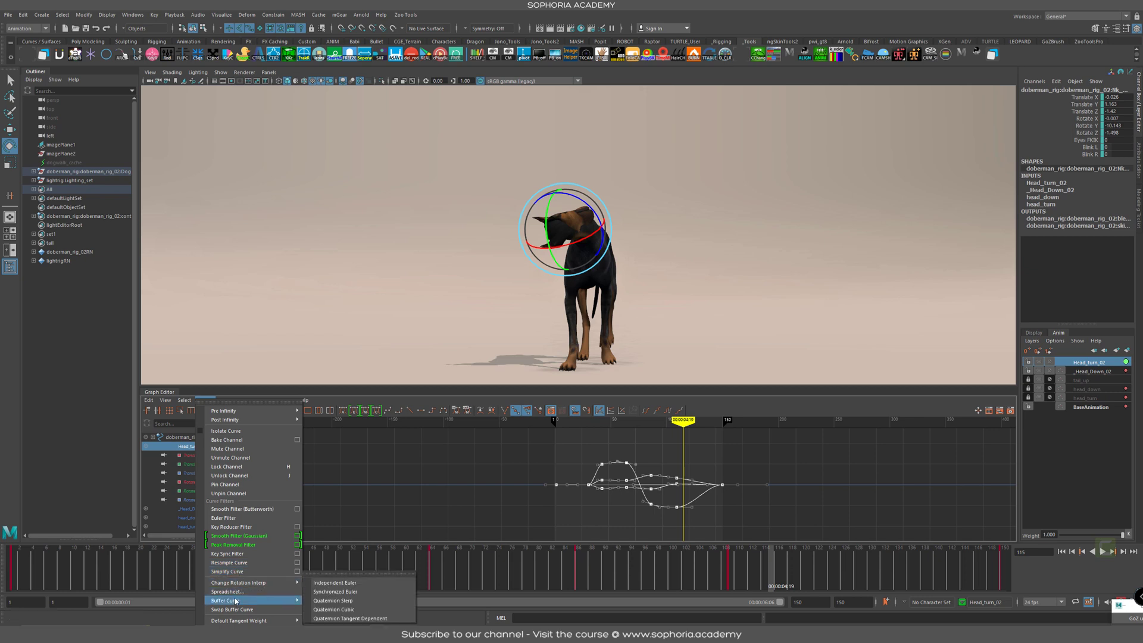
left_click(238, 518)
key("alt+v")
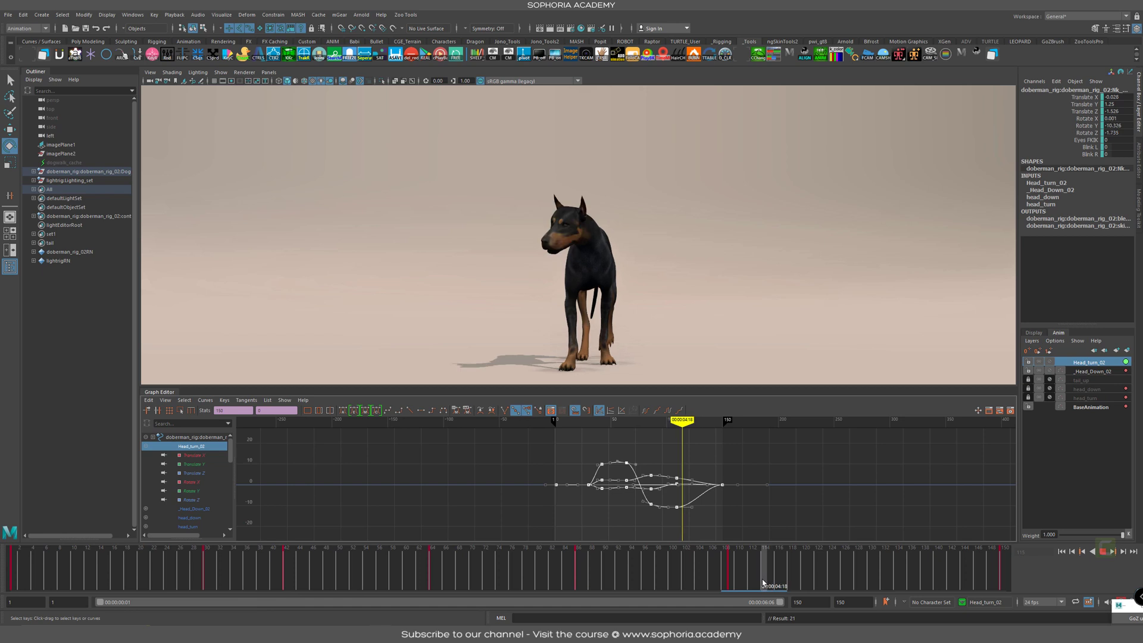
key("alt+v")
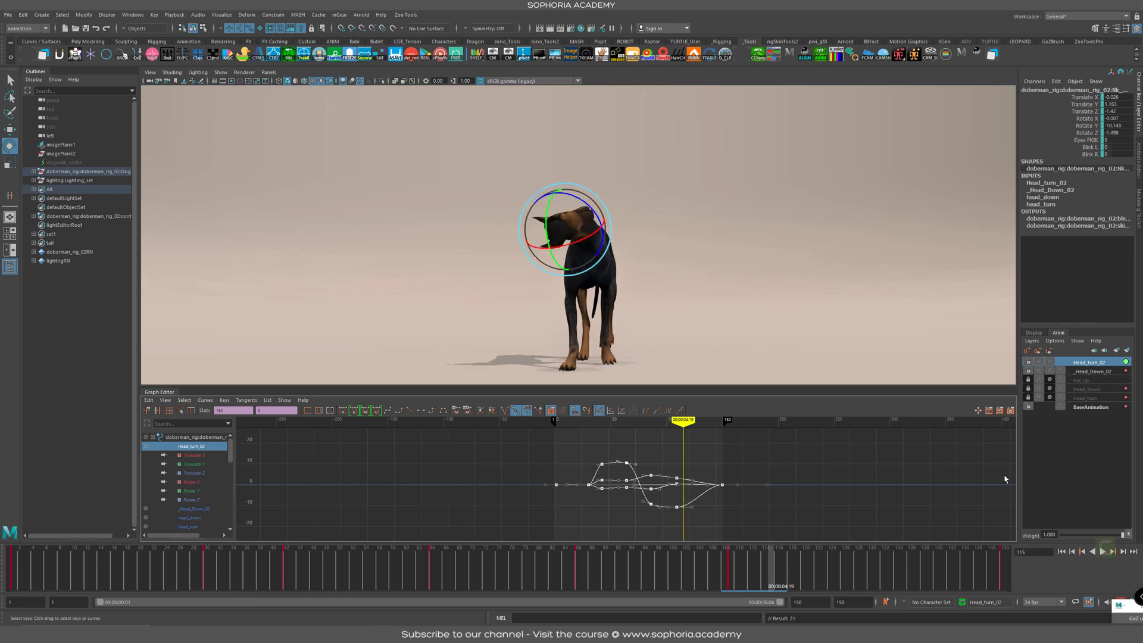
Compare the pose at frame 115 with the Head_turn_02 layer muted and unmuted, and leave that layer active and selected
left_click(1050, 365)
left_click(1051, 366)
left_click(1051, 365)
left_click(1086, 371)
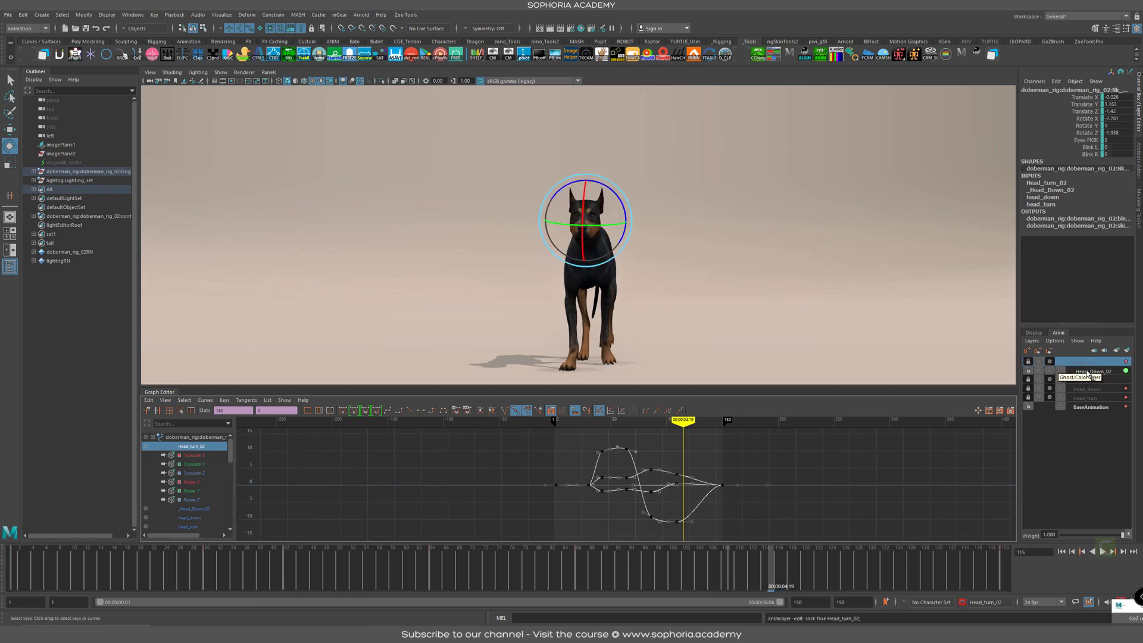
left_click(1086, 371)
left_click(1050, 363)
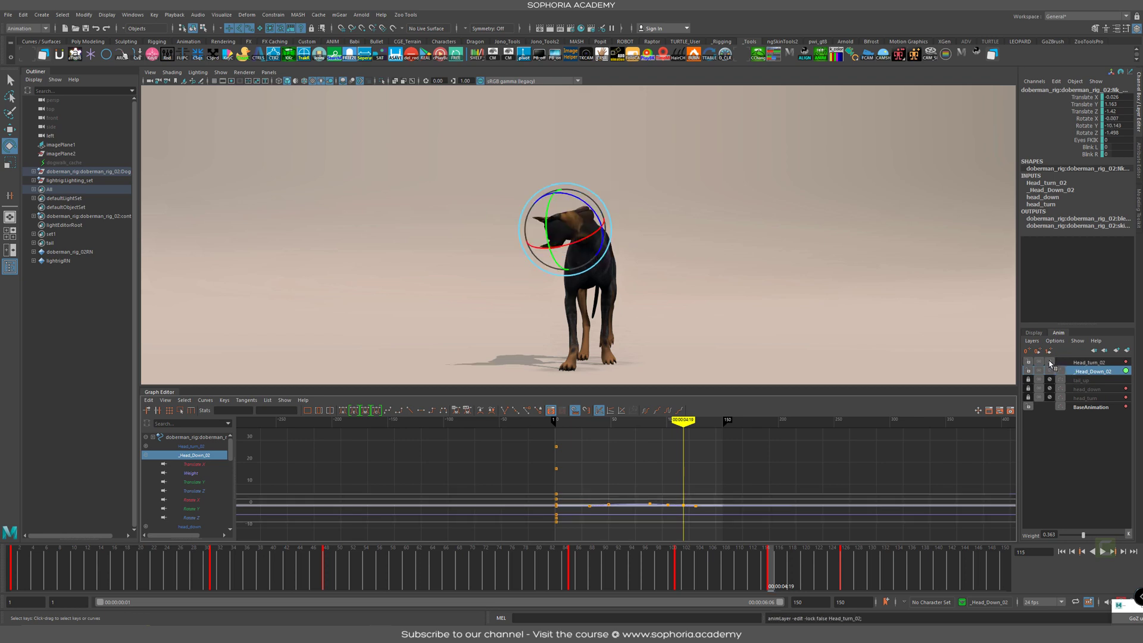
left_click(1088, 361)
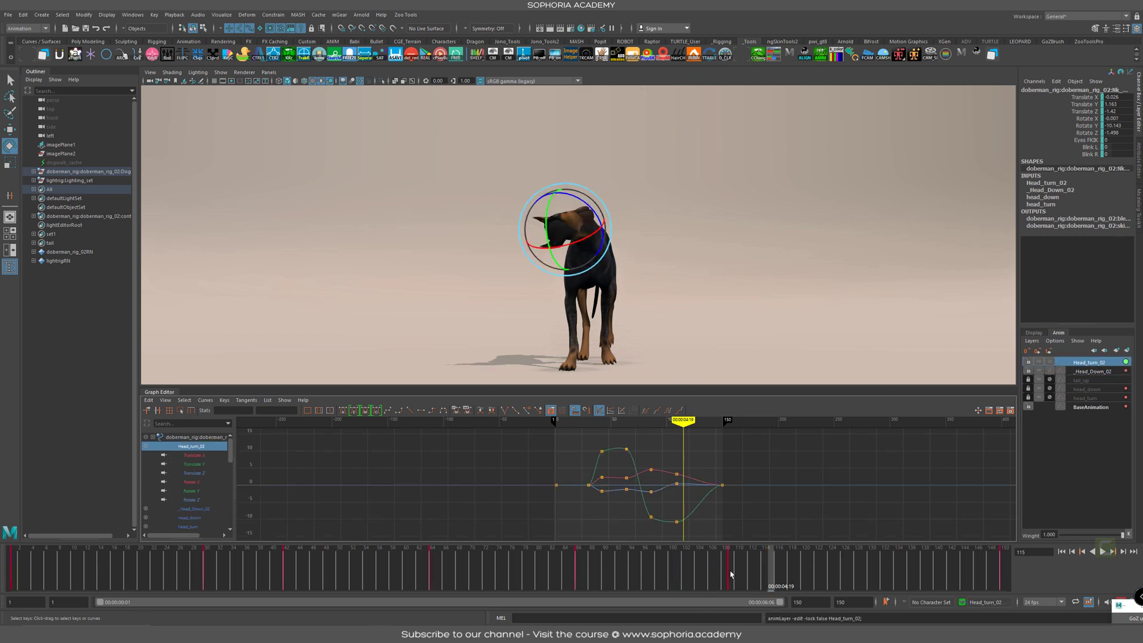
Try lowering the Rotate X key near frame 110 on the Head_turn_02 layer, check the head pose, and undo the change
left_click_drag(731, 573, 734, 573)
left_click_drag(644, 539, 646, 537)
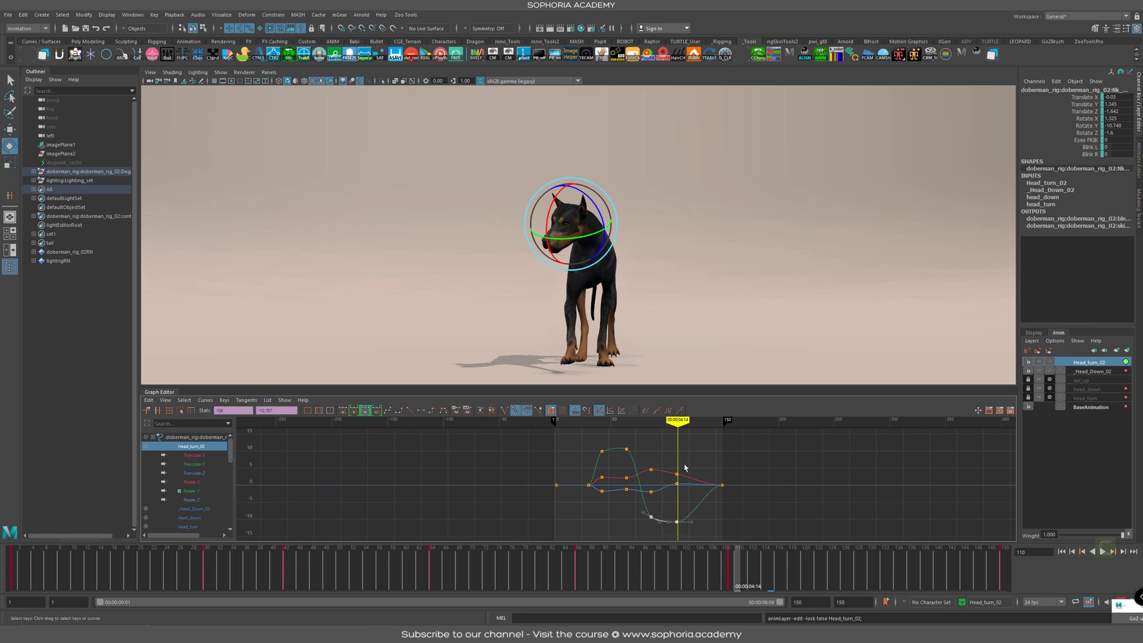
middle_click_drag(669, 484, 678, 512, "shift")
left_click_drag(633, 577, 685, 572)
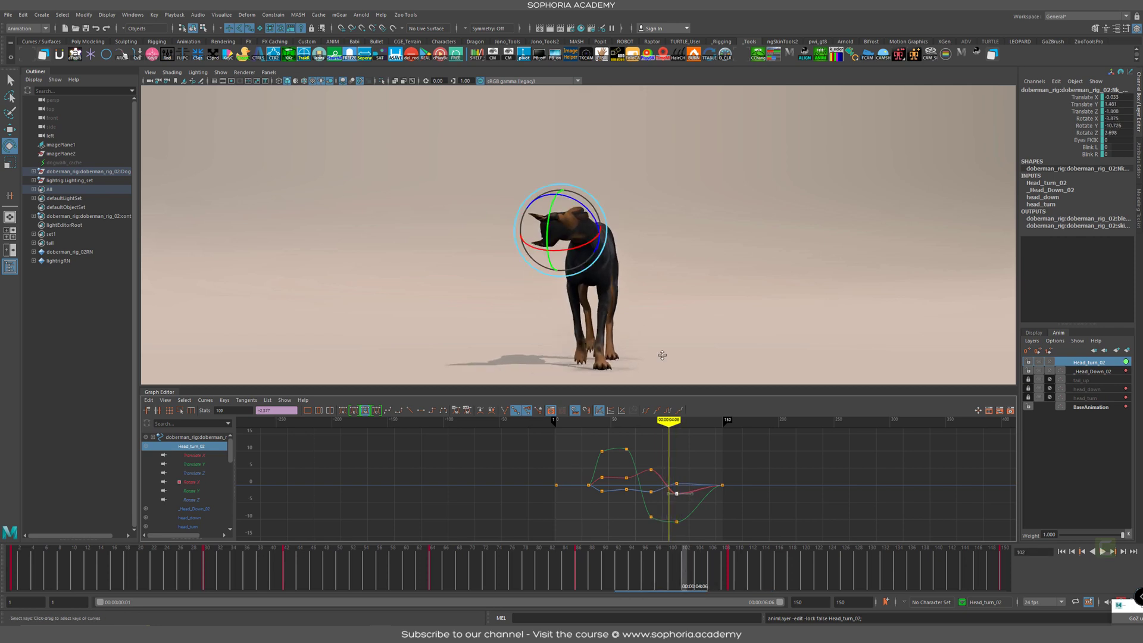
key("ctrl+z")
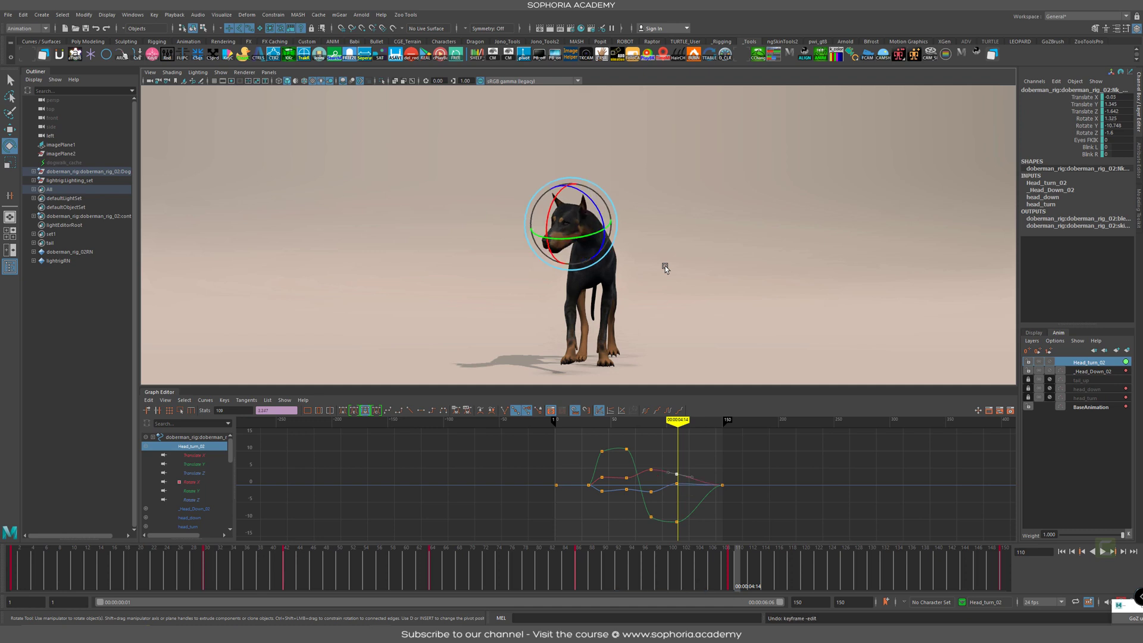
Examine the head motion between about frames 88 and 116 from the front and from the side
left_click(732, 580)
left_click_drag(732, 584, 763, 584)
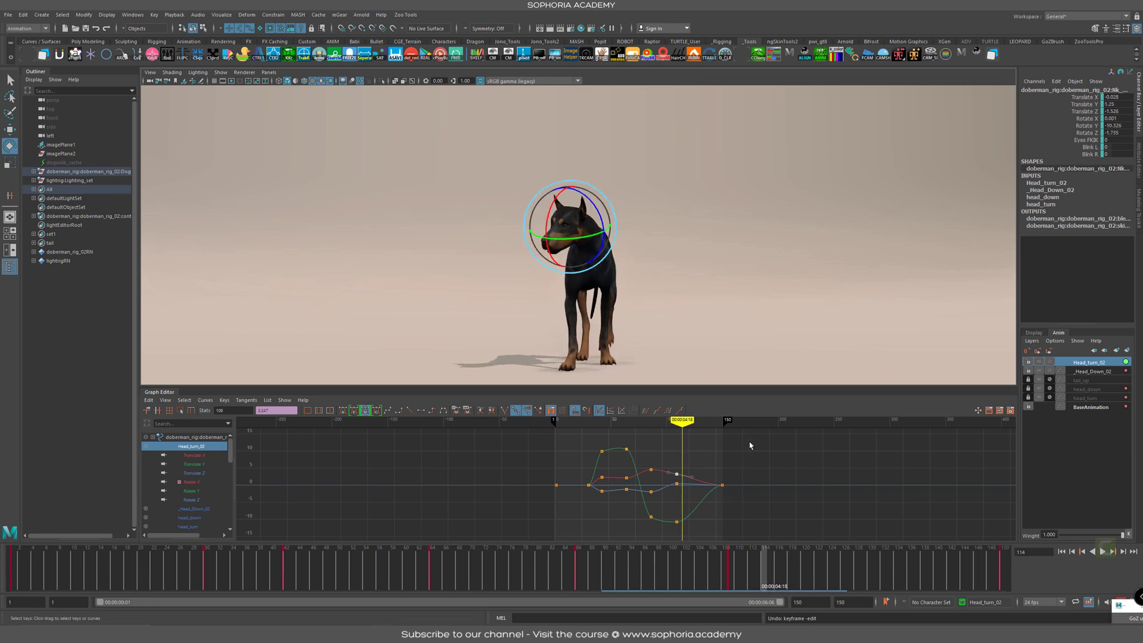
left_click_drag(491, 565, 492, 564)
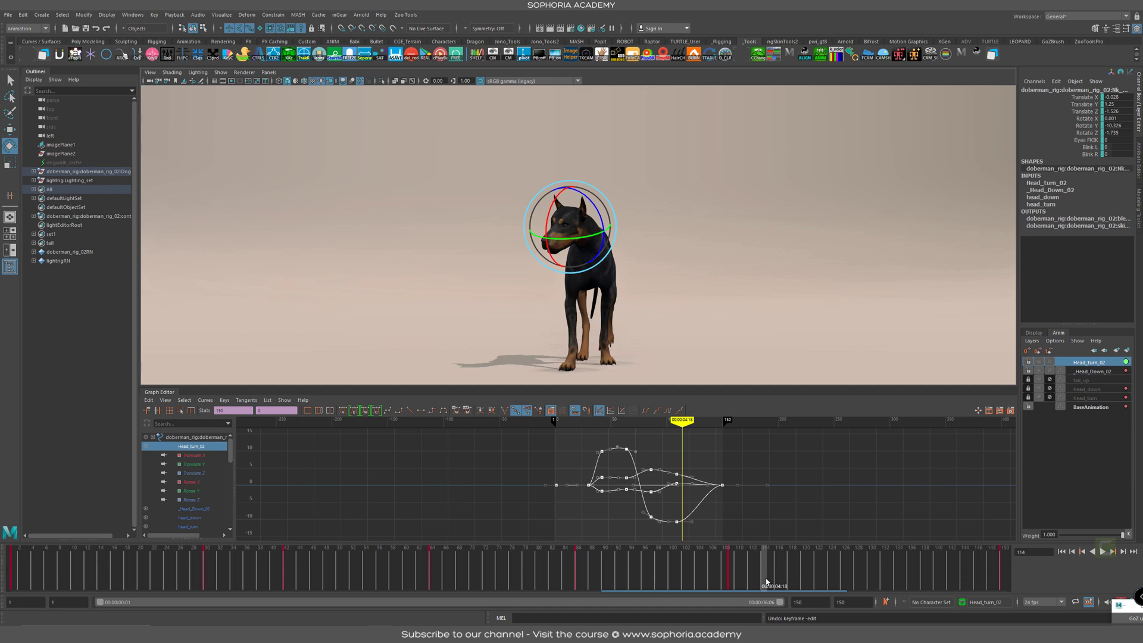
left_click_drag(449, 252, 417, 253, "alt")
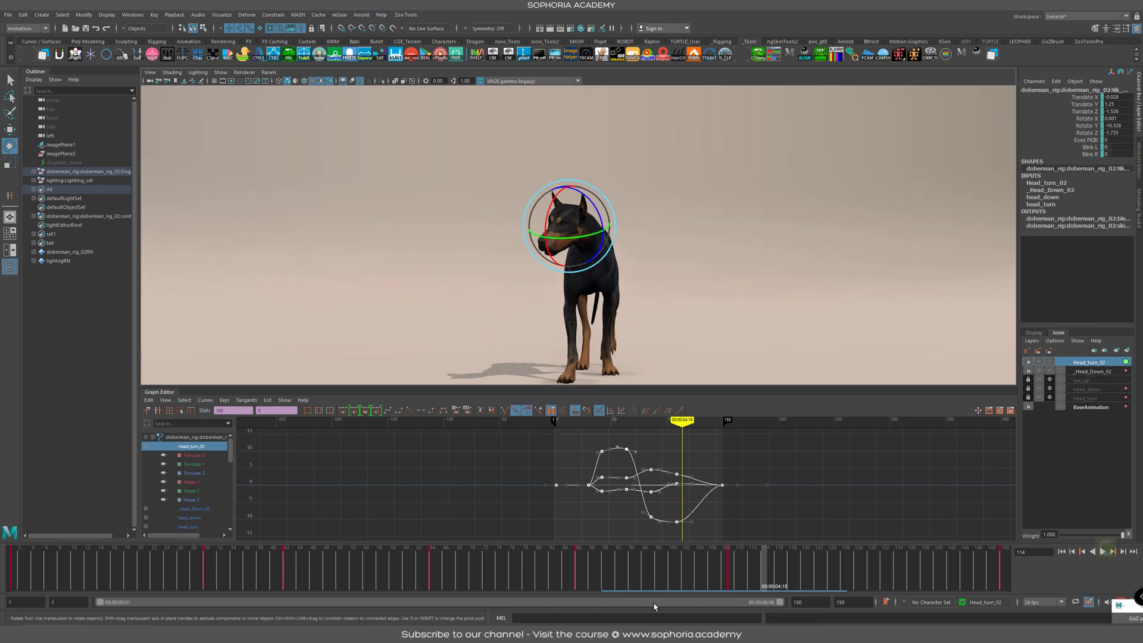
left_click_drag(653, 584, 591, 575)
left_click_drag(690, 327, 819, 258, "alt")
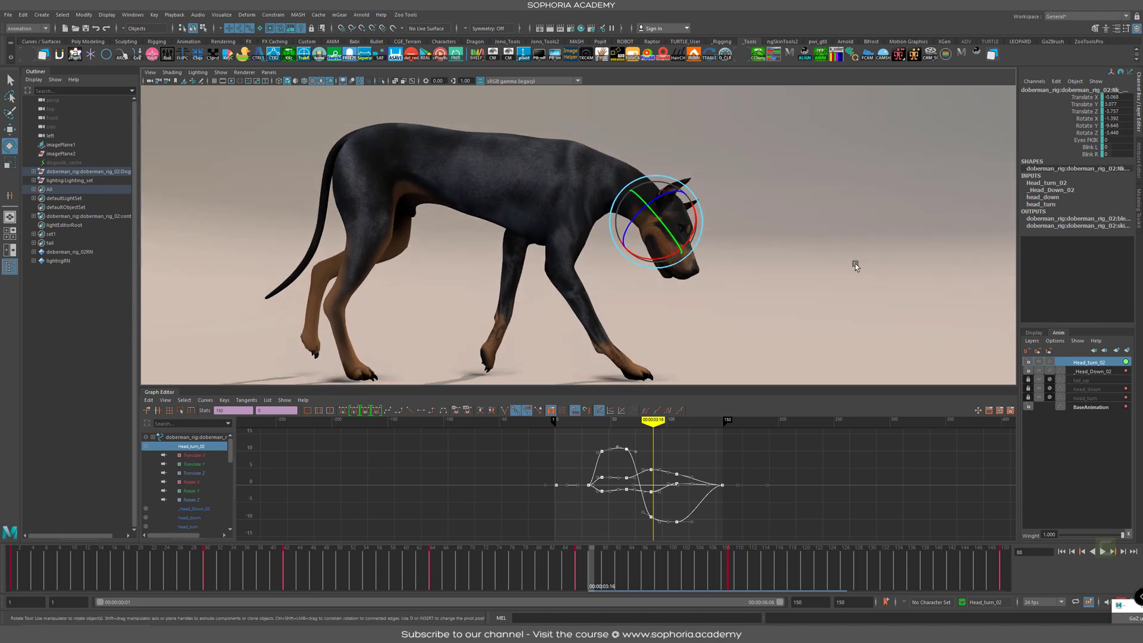
left_click_drag(662, 574, 778, 574)
scroll(722, 201, "up", 1)
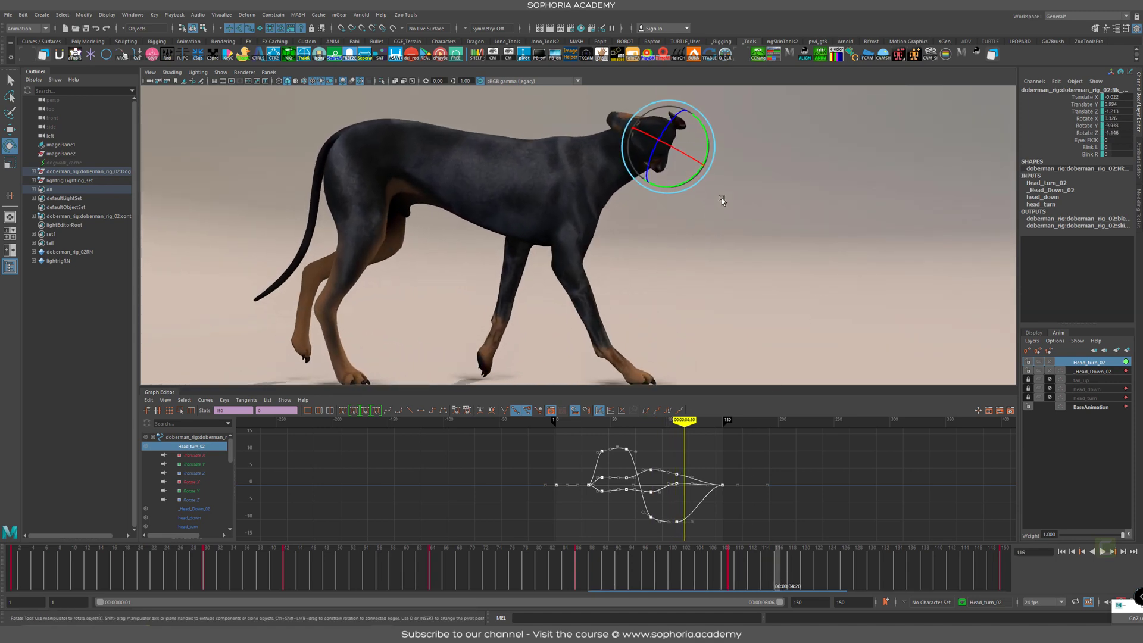
Try rotating the head control at frame 117 on the Head_turn_02 layer and inspect the resulting curves
left_click(685, 196)
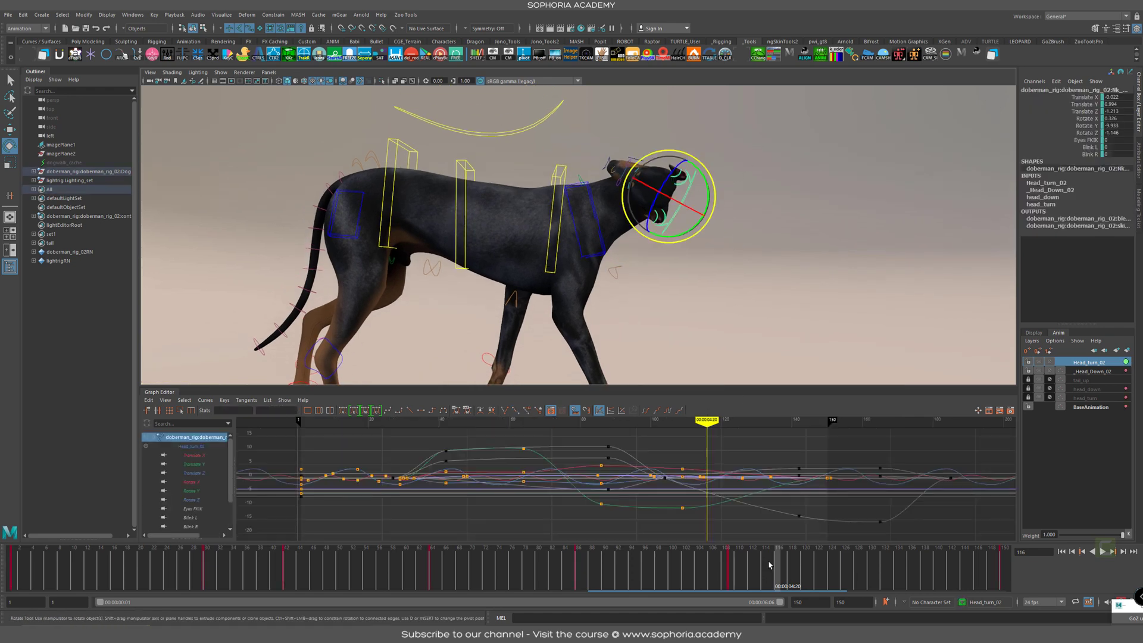
left_click_drag(736, 576, 783, 579)
left_click_drag(648, 188, 728, 194)
right_click_drag(822, 481, 775, 468, "alt")
middle_click_drag(775, 468, 781, 339, "alt")
right_click_drag(781, 339, 703, 545, "alt+shift")
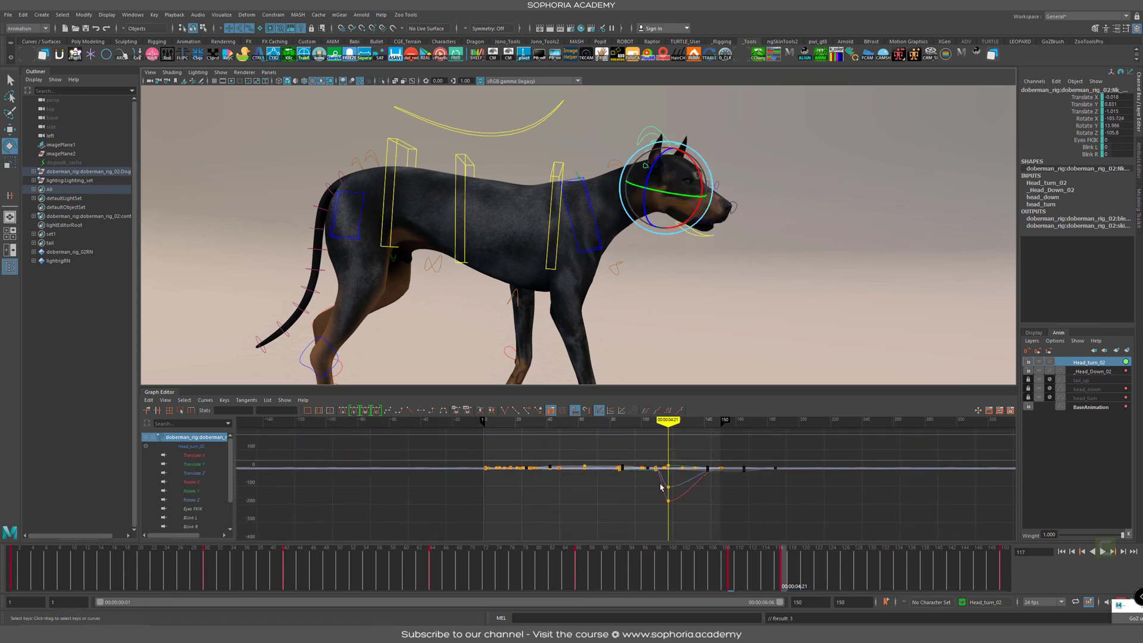
left_click_drag(760, 570, 787, 576)
key("f")
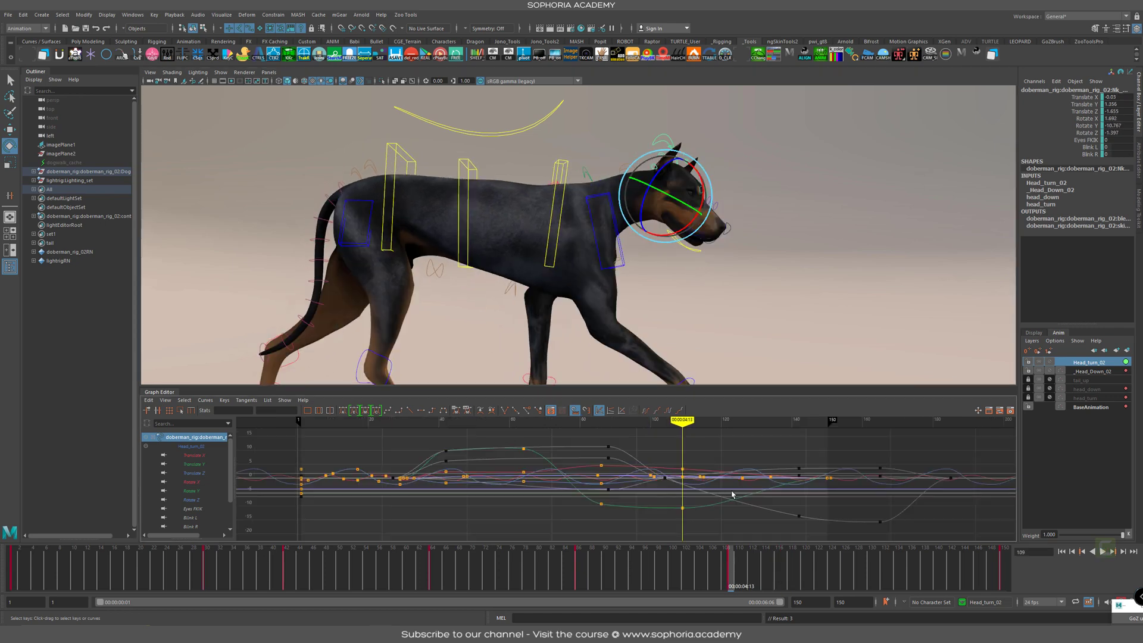
Apply the Euler Filter to the Rotate X, Rotate Y and Rotate Z curves of the Head_turn_02 layer
left_click_drag(201, 481, 202, 500)
key("f")
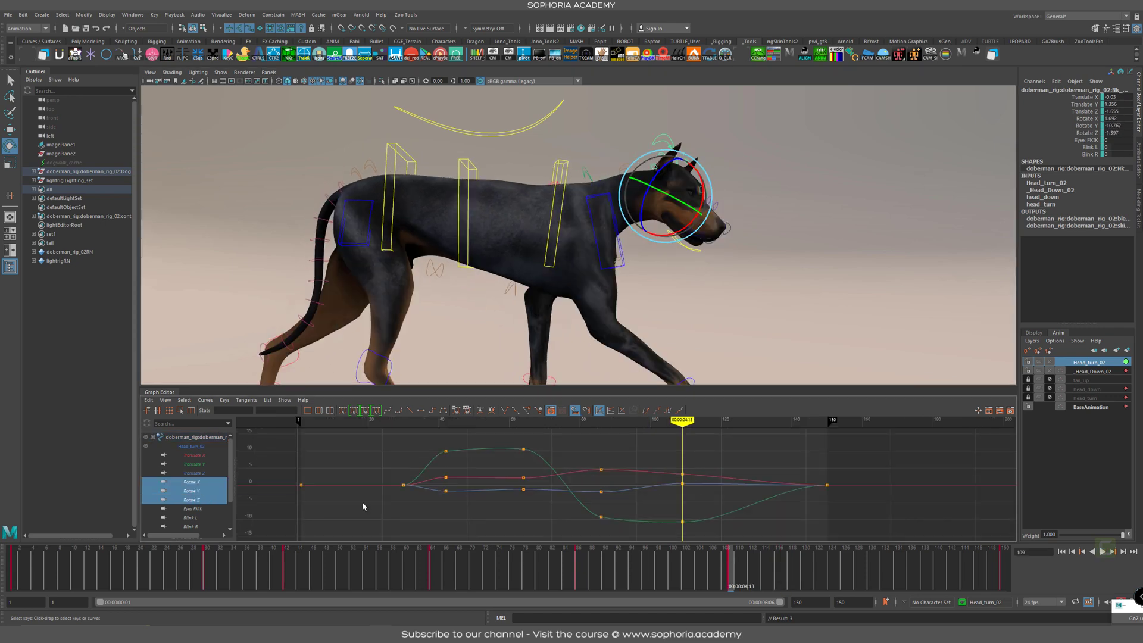
right_click_drag(771, 504, 686, 466, "alt+shift")
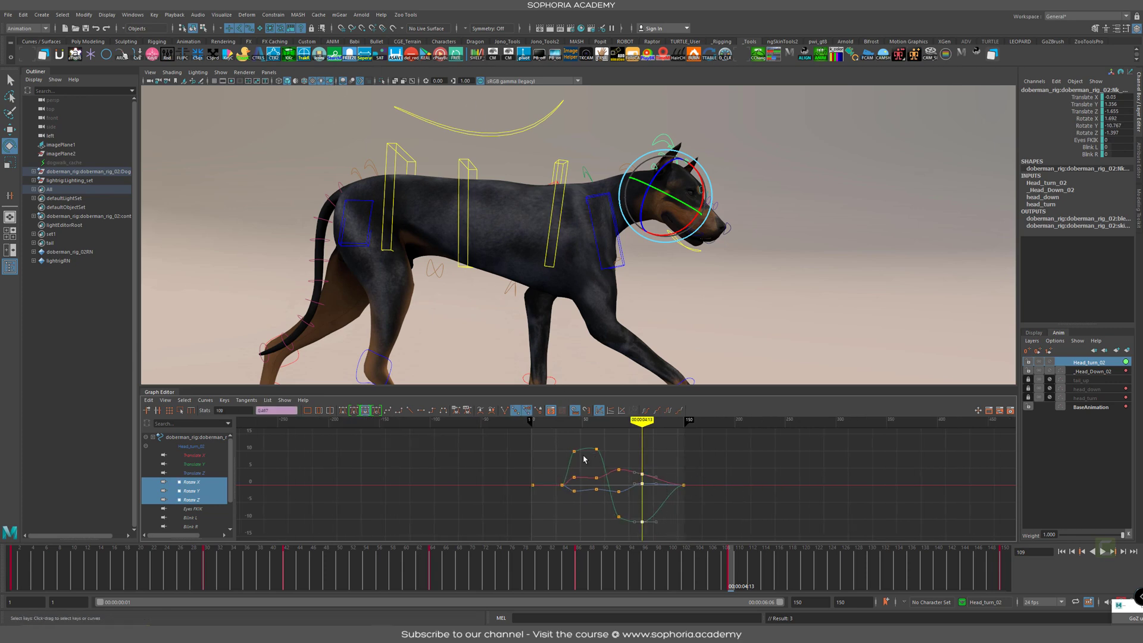
left_click(205, 400)
left_click(224, 400)
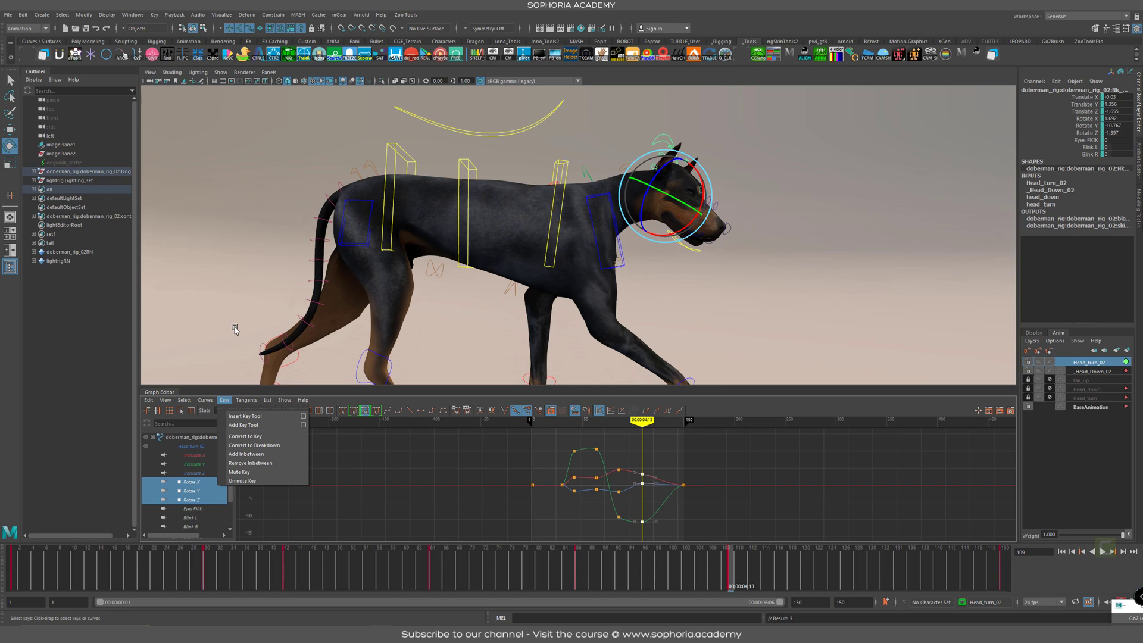
left_click(210, 402)
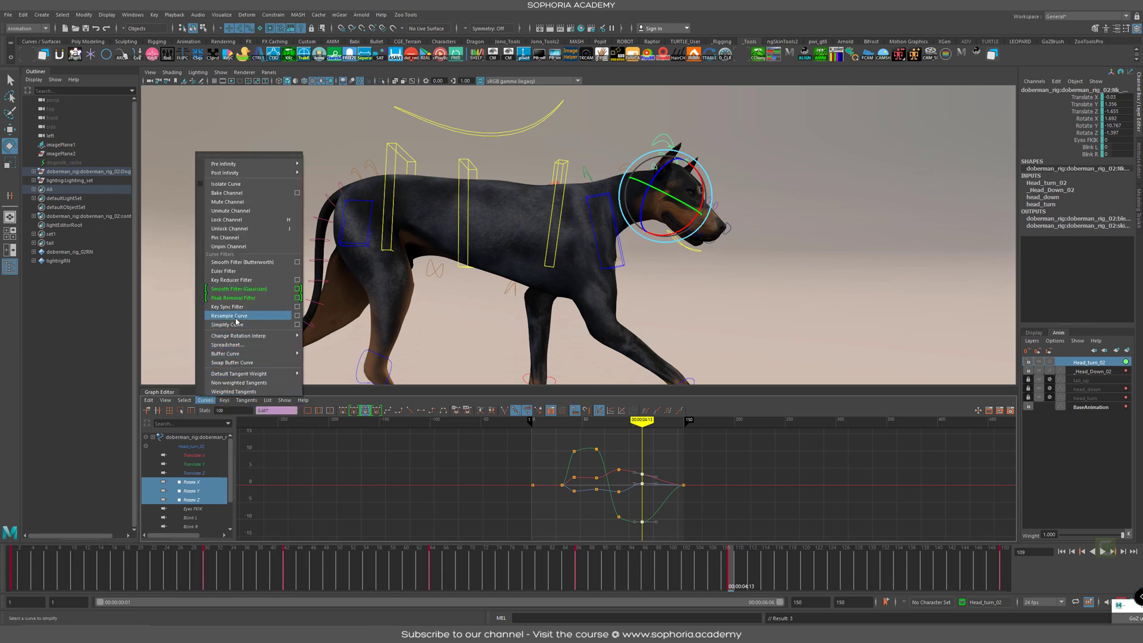
left_click(226, 271)
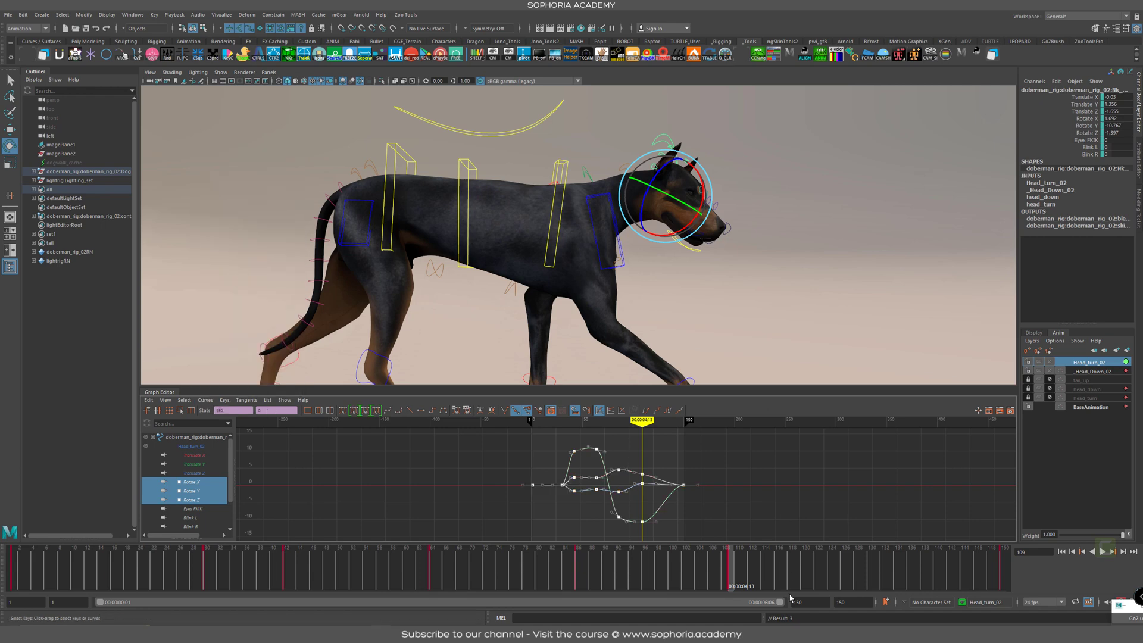
Lower the Head_turn_02 layer's weight to about 0.341 and check the head motion around frames 93 to 118
key("alt+v")
left_click_drag(729, 568, 784, 571)
left_click_drag(1114, 535, 1116, 541)
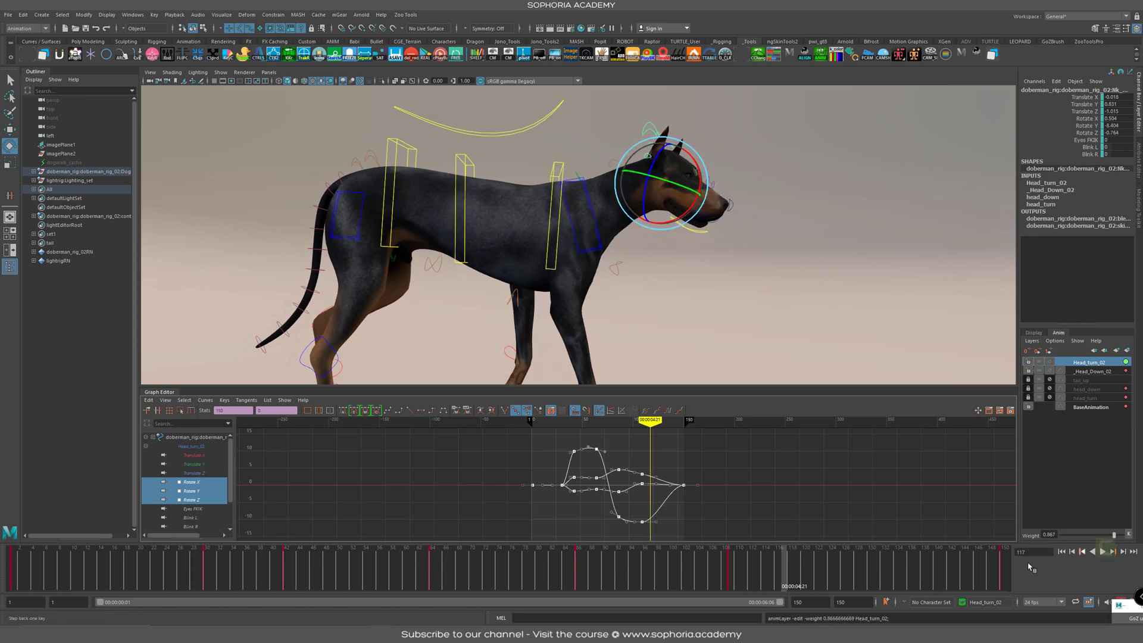
left_click_drag(778, 566, 732, 577)
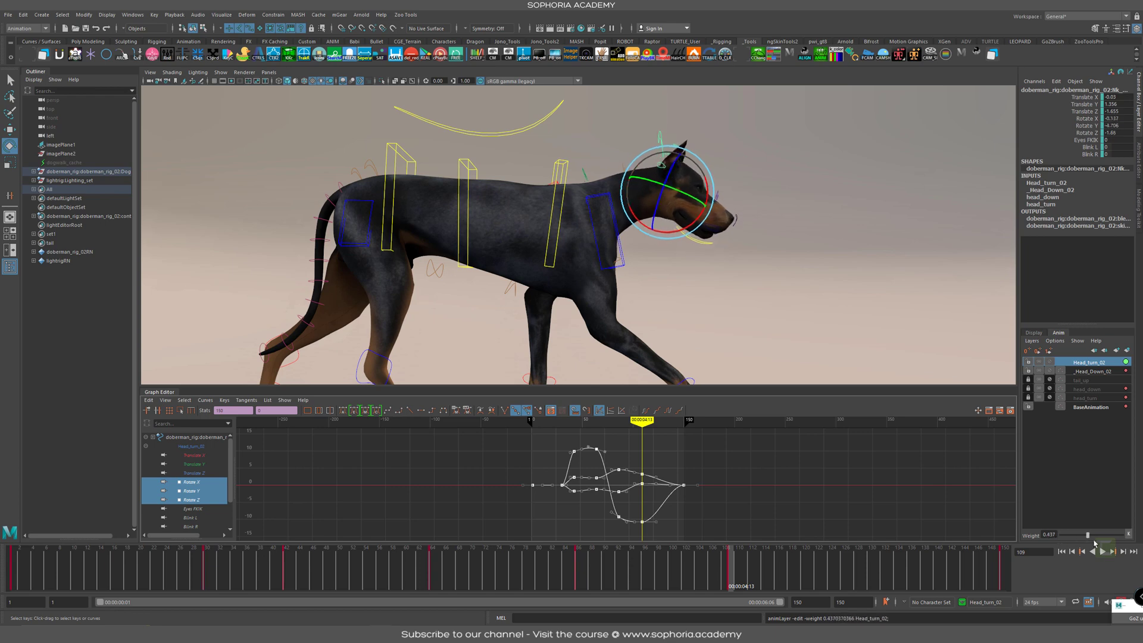
left_click_drag(1082, 545, 1076, 545)
left_click_drag(625, 583, 789, 588)
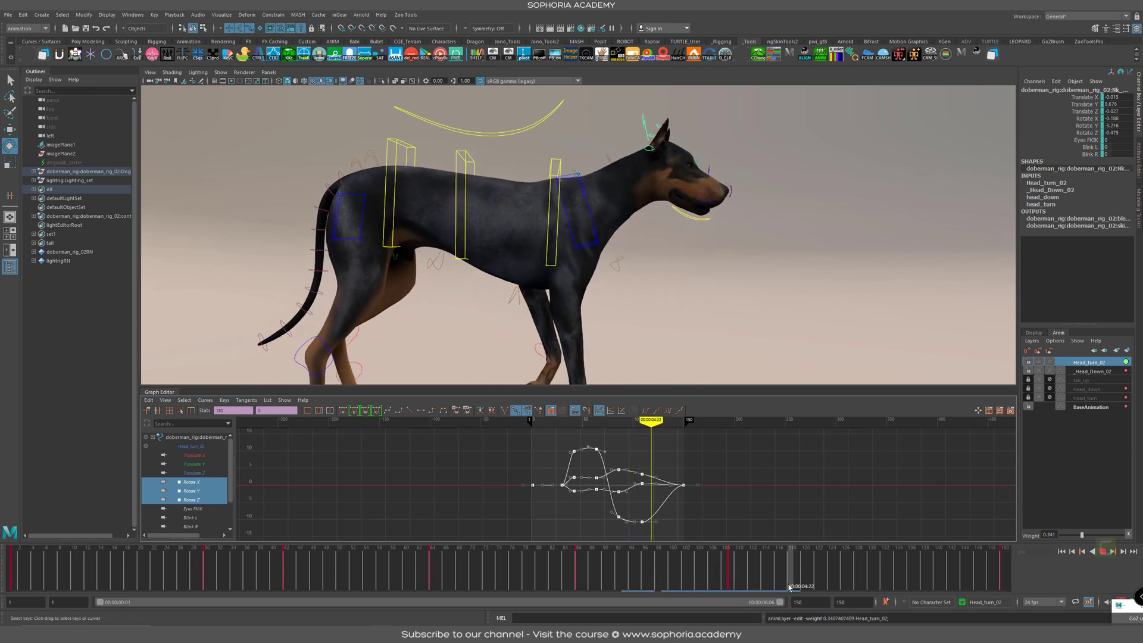
Replay with the _Head_Down_02 layer muted, choose By Component rotation accumulation for Head_turn_02, and unmute _Head_Down_02
left_click(1051, 371)
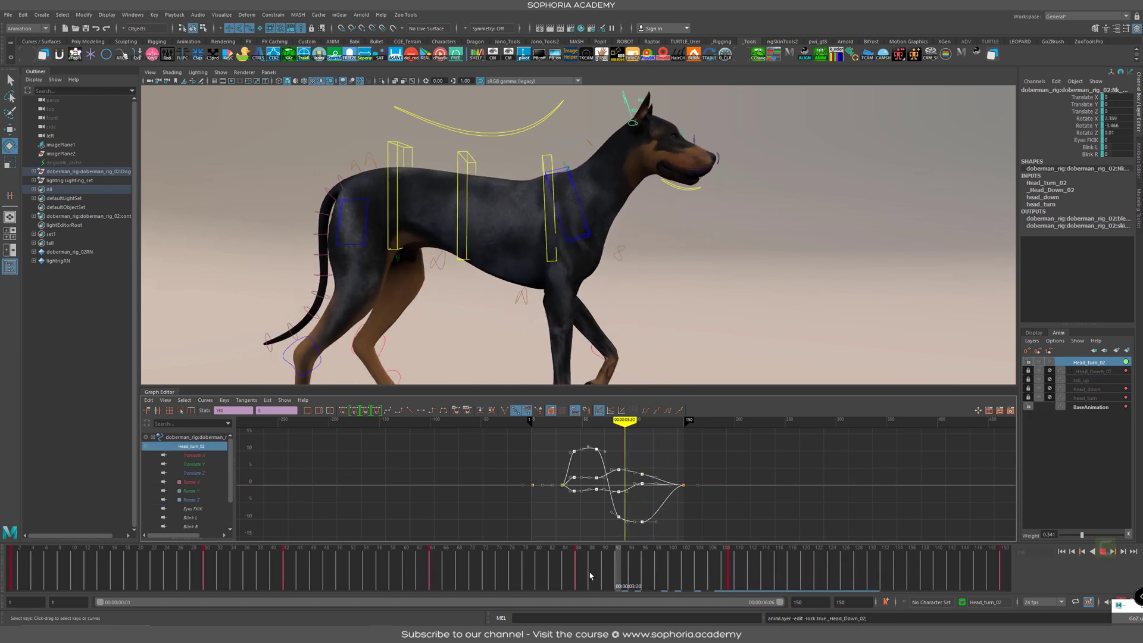
key("alt+v")
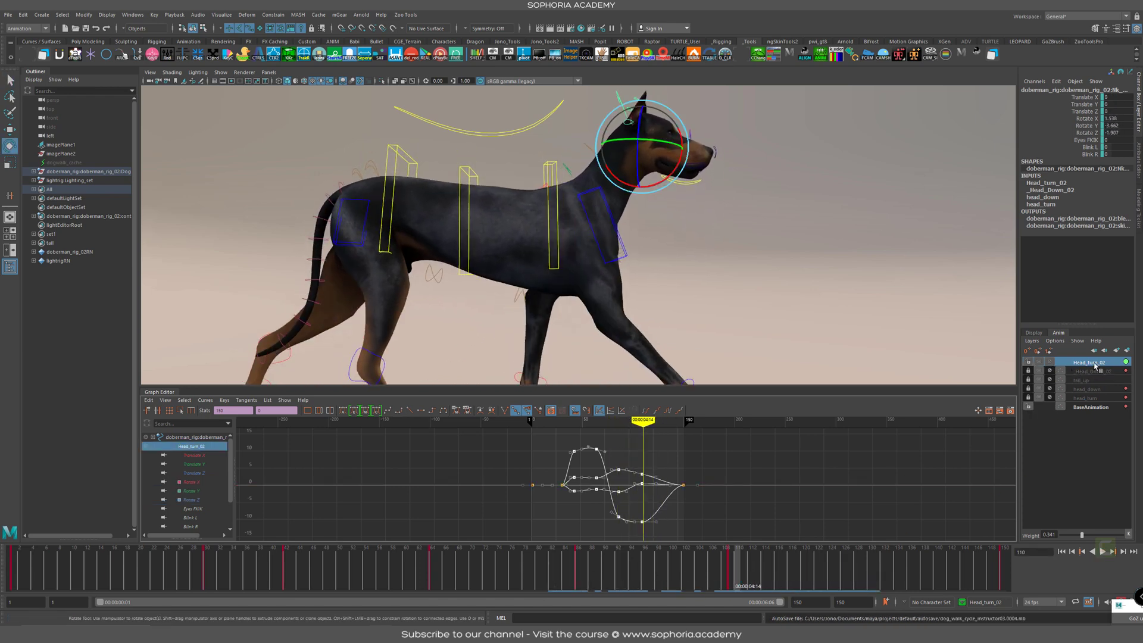
right_click(1093, 366)
mouse_move(1084, 577)
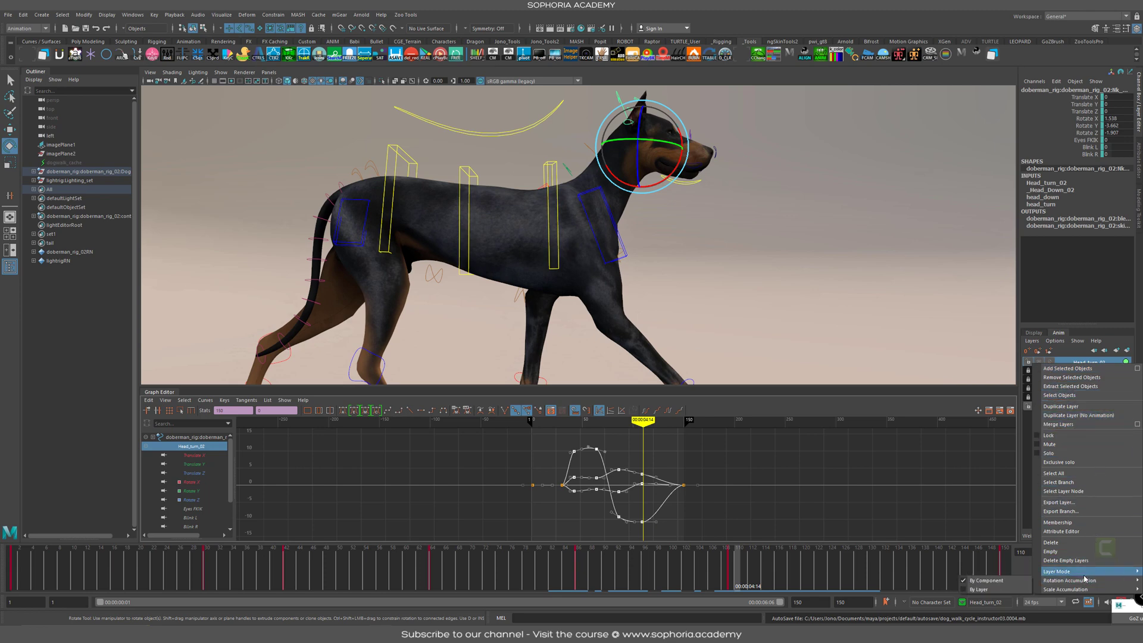
left_click(1013, 581)
left_click_drag(726, 582, 804, 582)
left_click(1050, 371)
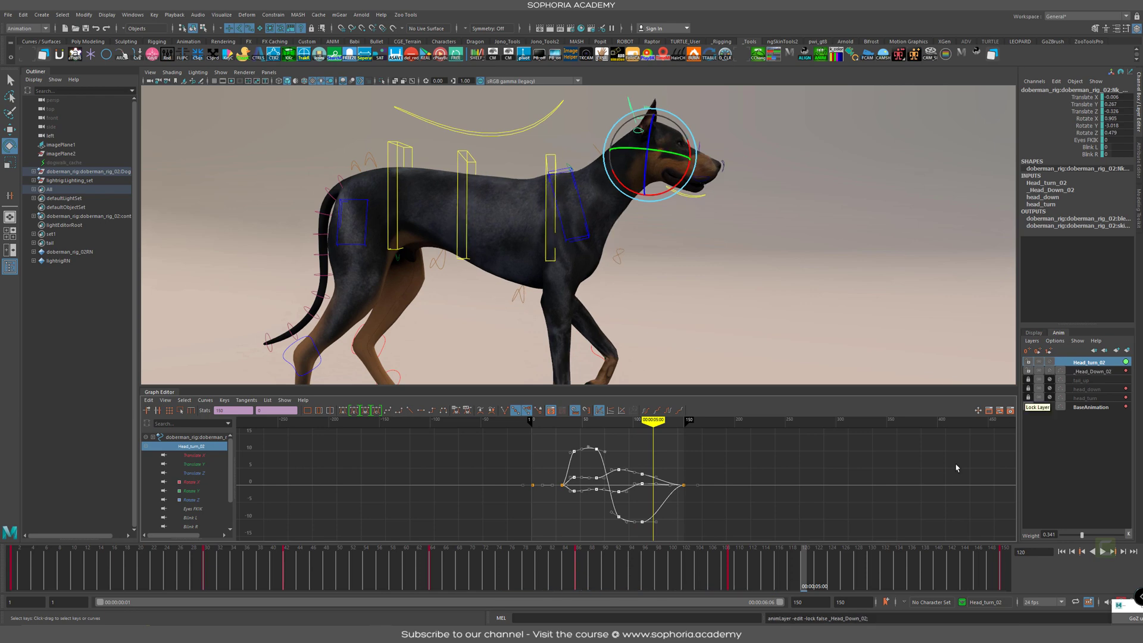
Review both head layers playing together from the side and the front, and stop at frame 86
mouse_move(666, 571)
left_mouse_down()
mouse_move(829, 584)
mouse_move(608, 580)
mouse_move(449, 552)
mouse_move(784, 568)
left_mouse_up()
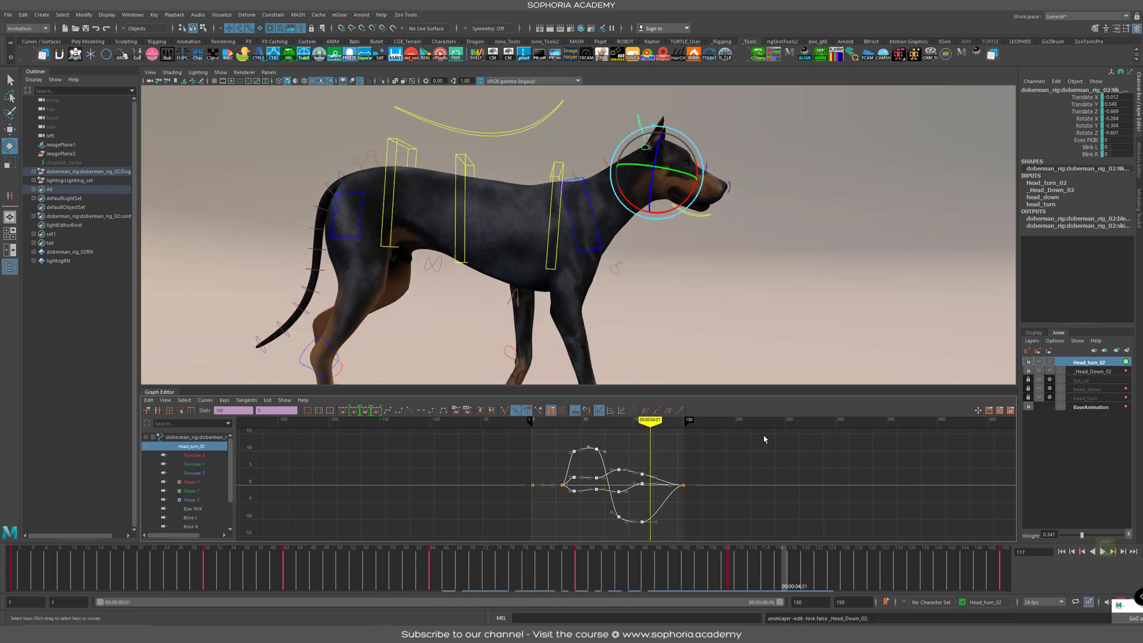
left_click_drag(764, 299, 649, 288, "alt")
key("alt+v")
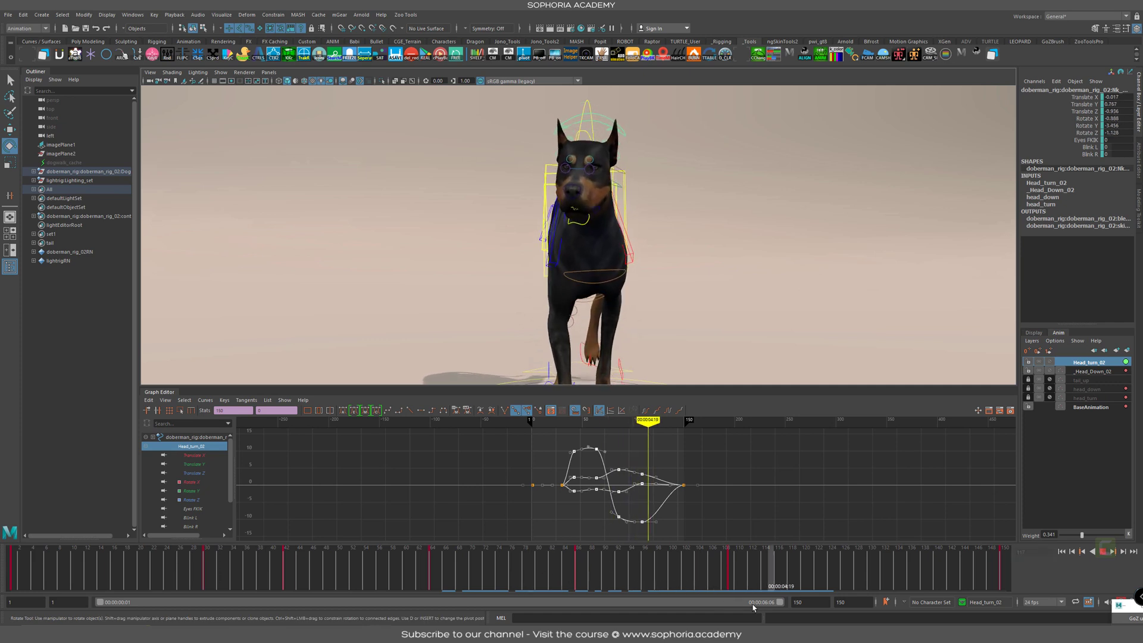
mouse_move(660, 583)
left_mouse_down()
mouse_move(337, 582)
mouse_move(578, 583)
left_mouse_up()
middle_click_drag(691, 315, 694, 273, "alt")
right_click_drag(694, 273, 633, 220, "alt")
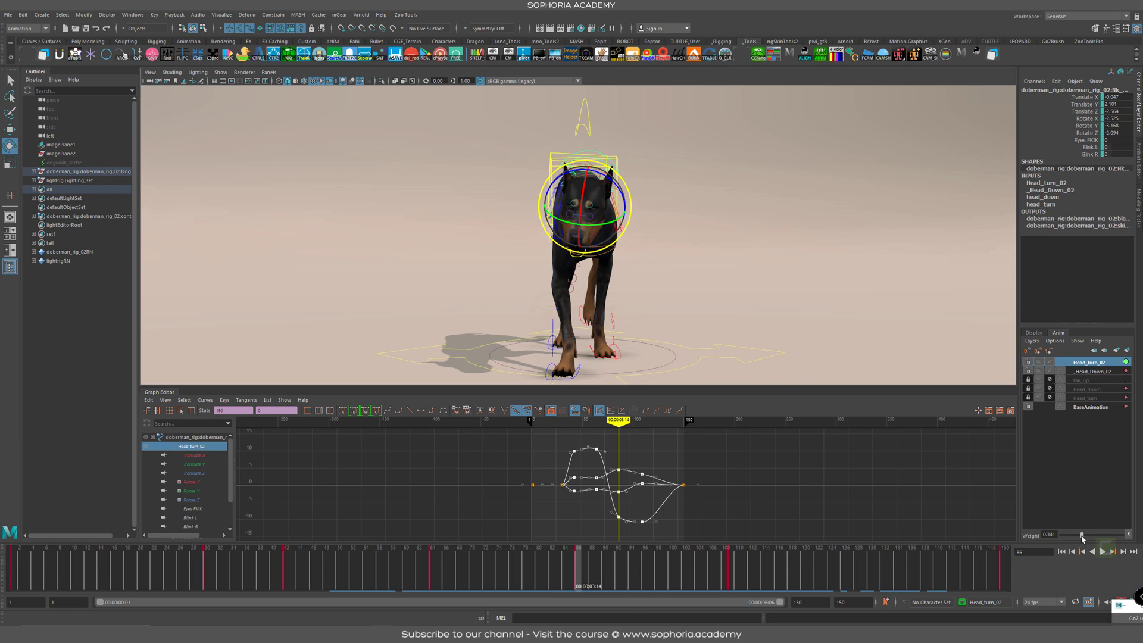
Set the Head_turn_02 layer's weight to about 0.504 and play the combined motion from frame 71
left_click_drag(1082, 536, 1128, 537)
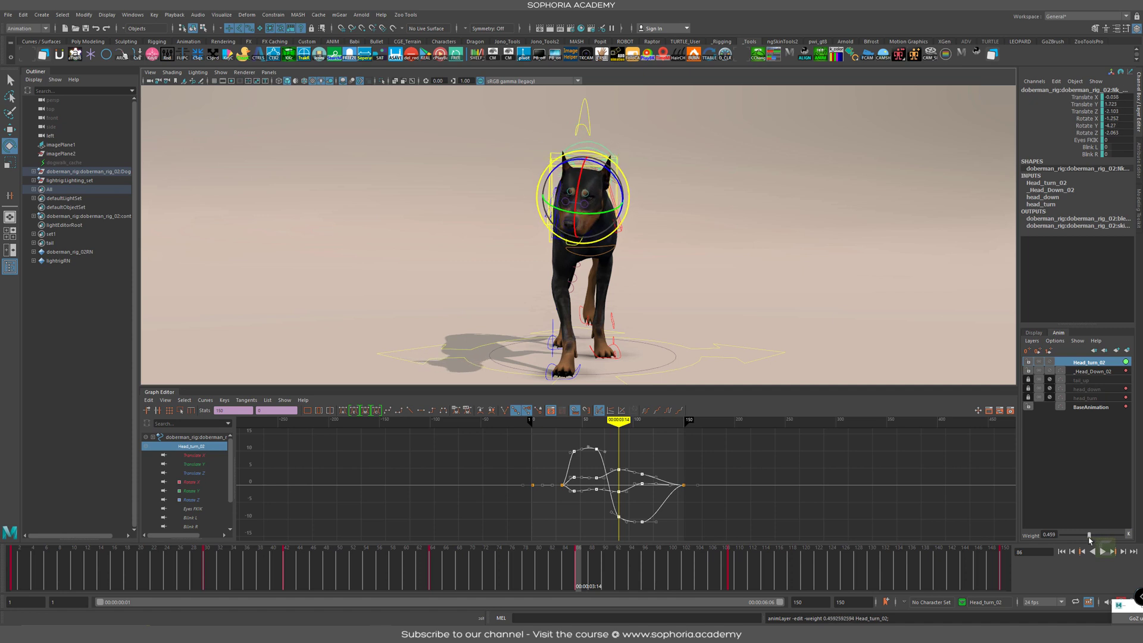
left_click(1099, 371)
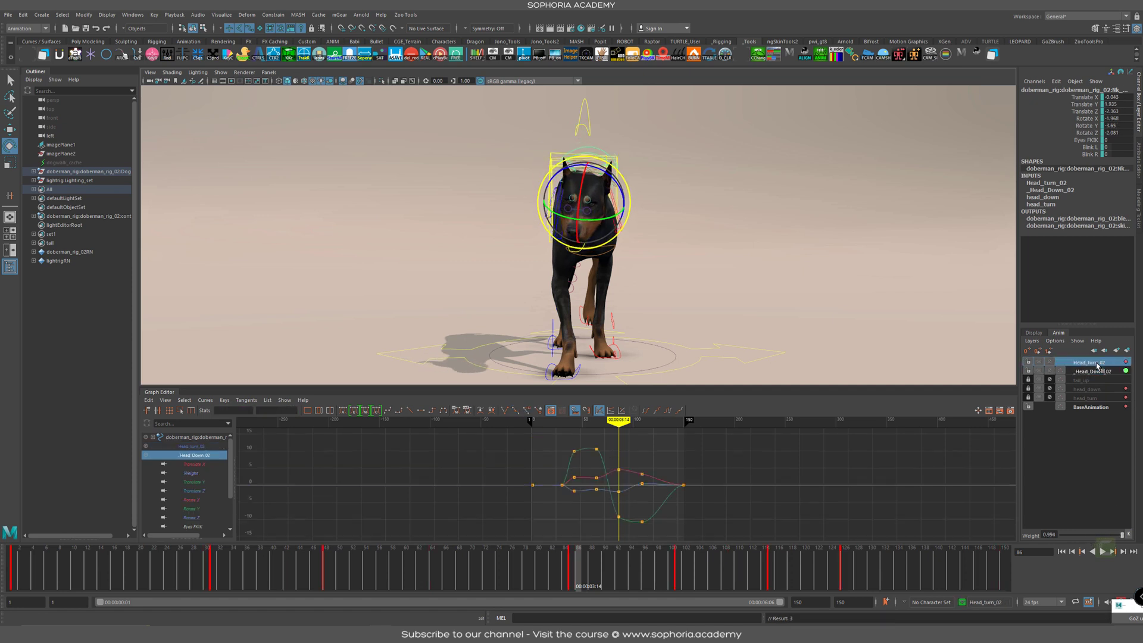
left_click(1097, 364)
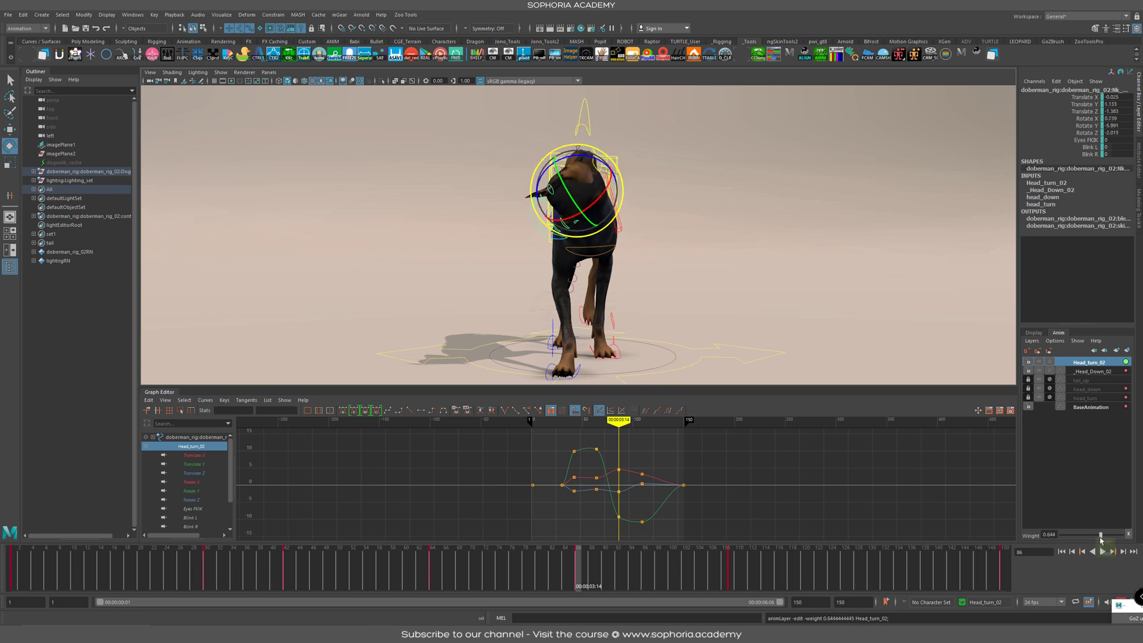
left_click_drag(1101, 539, 1092, 537)
left_click(484, 576)
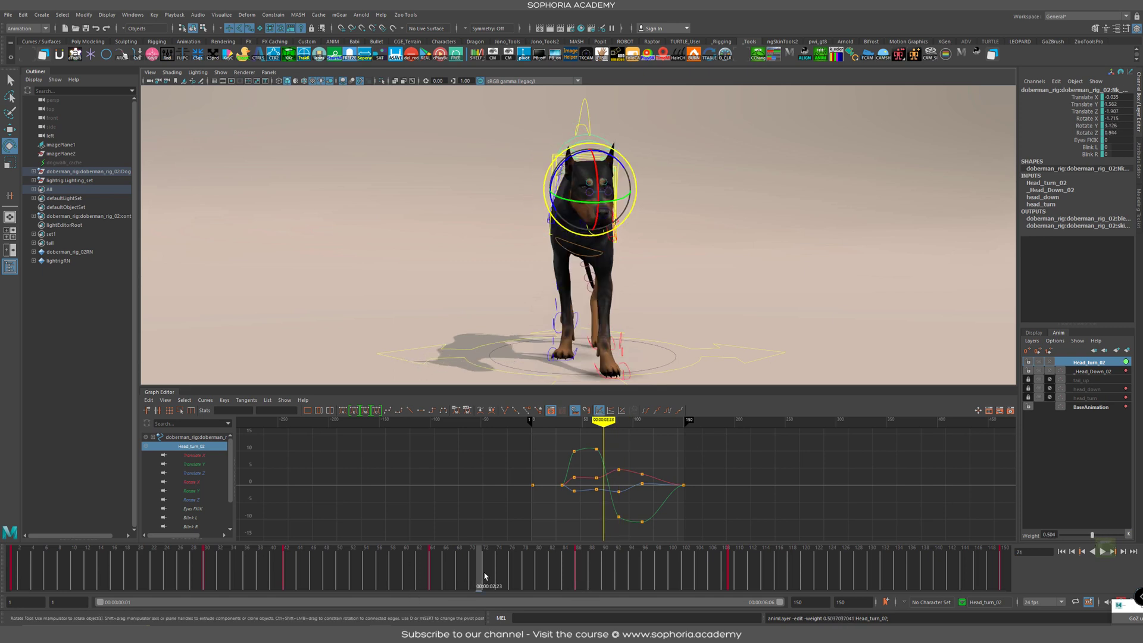
key("alt+v")
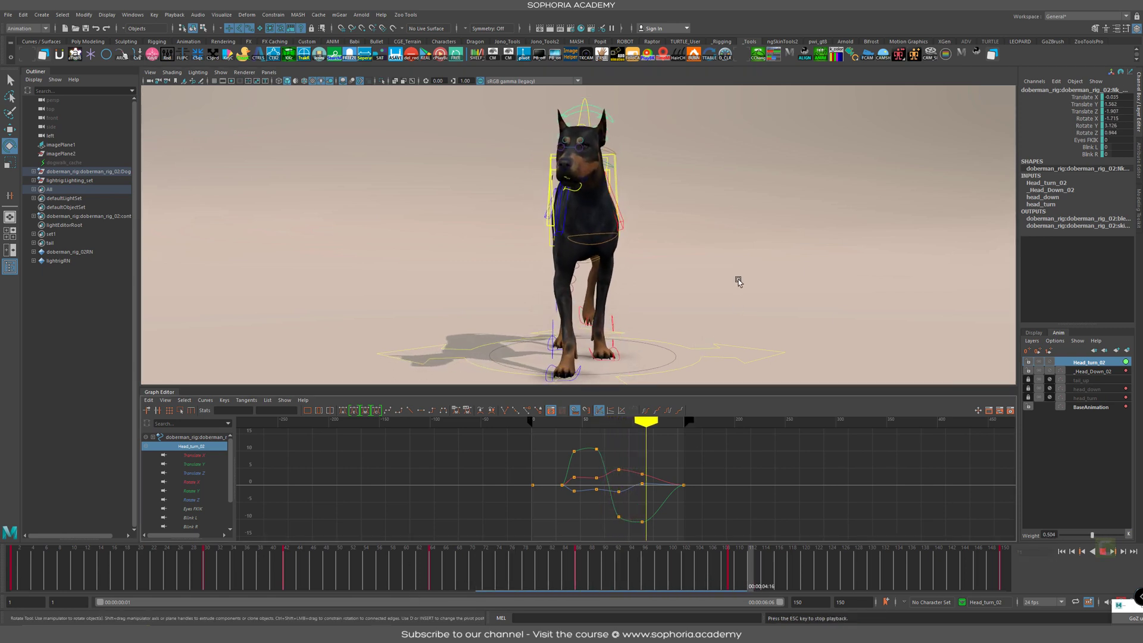
key("alt+v")
Show the dog from the side, mute the Head_turn_02 layer and unmute the tail_up layer
left_click_drag(751, 299, 803, 303, "alt")
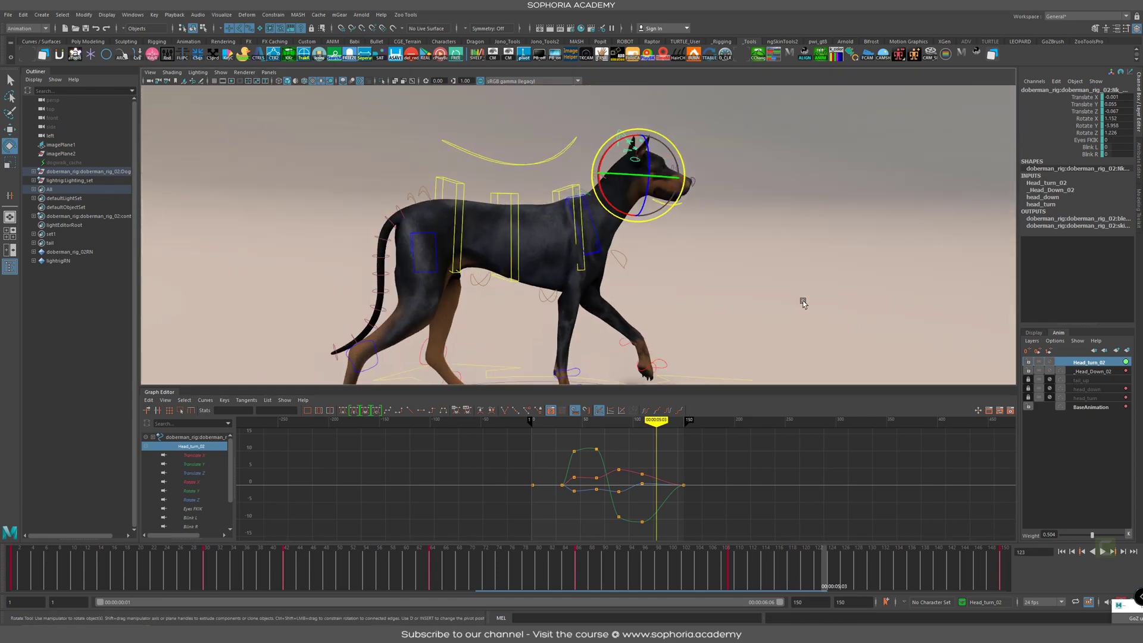
middle_click_drag(804, 303, 806, 293, "alt")
left_click(1050, 363)
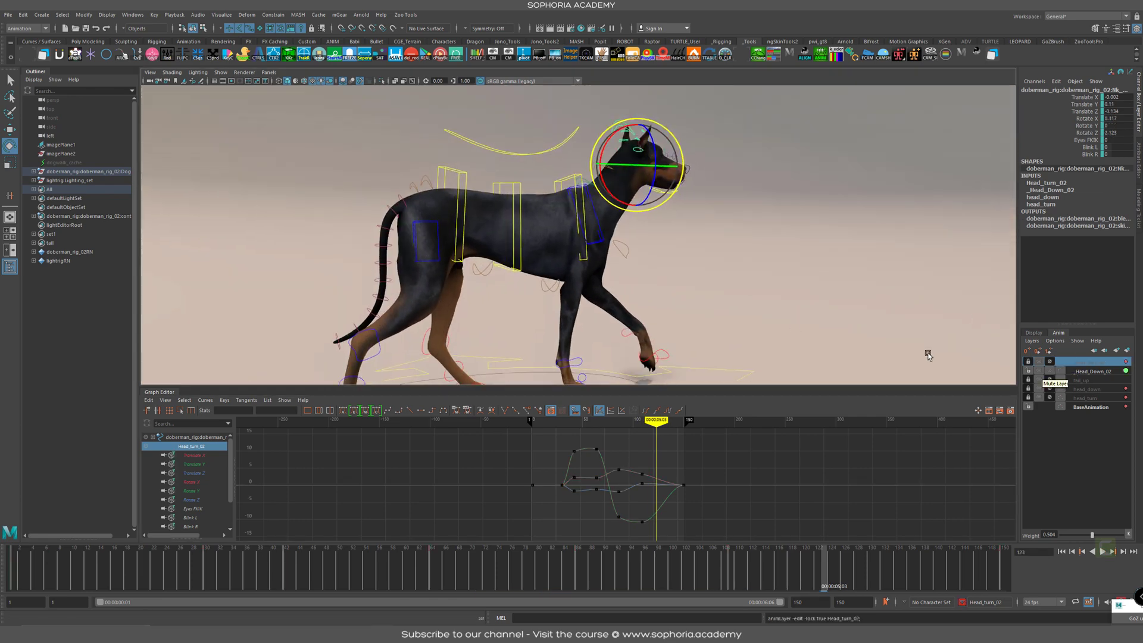
left_click_drag(744, 270, 834, 311, "alt")
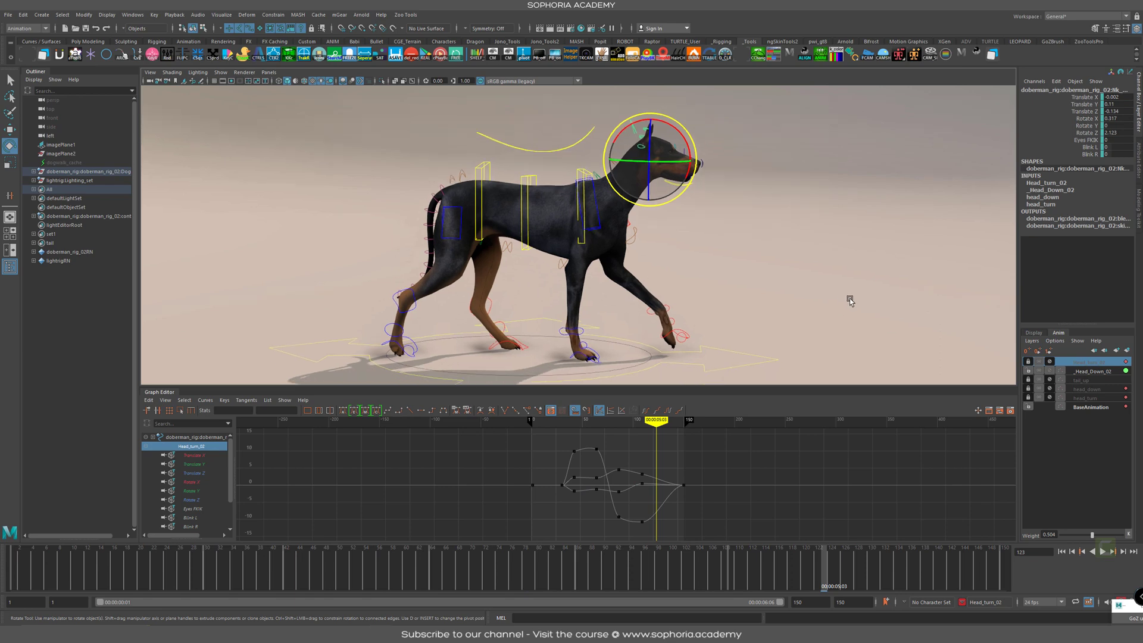
left_click(1050, 380)
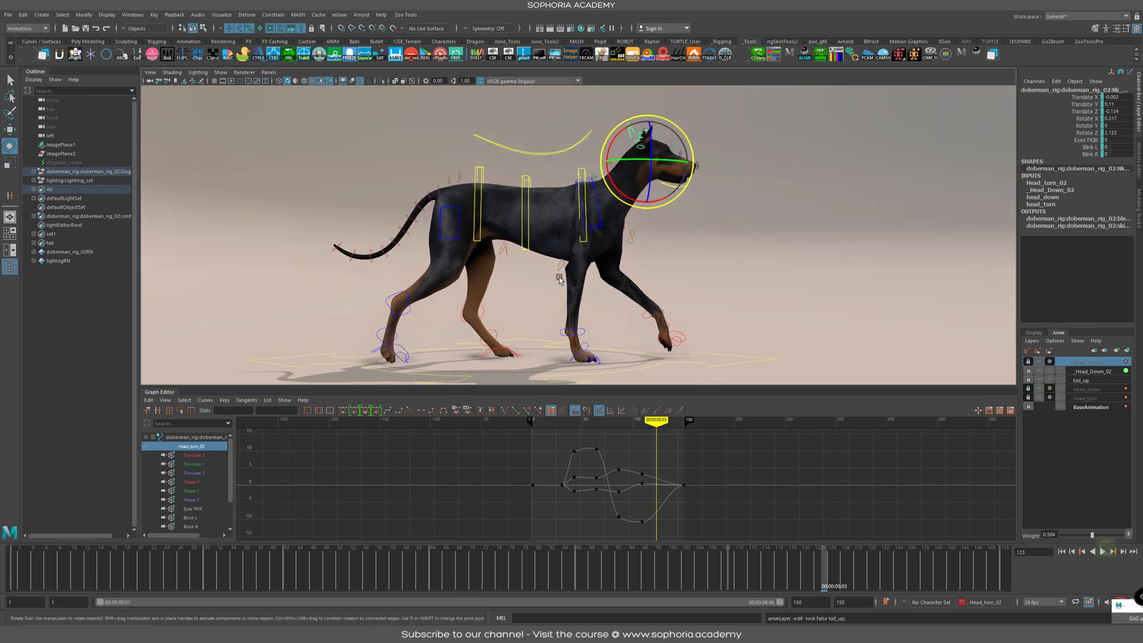
Select the tail_up layer together with all the tail controls it contains, and examine its curves
left_click_drag(483, 582, 390, 566)
left_click(438, 188)
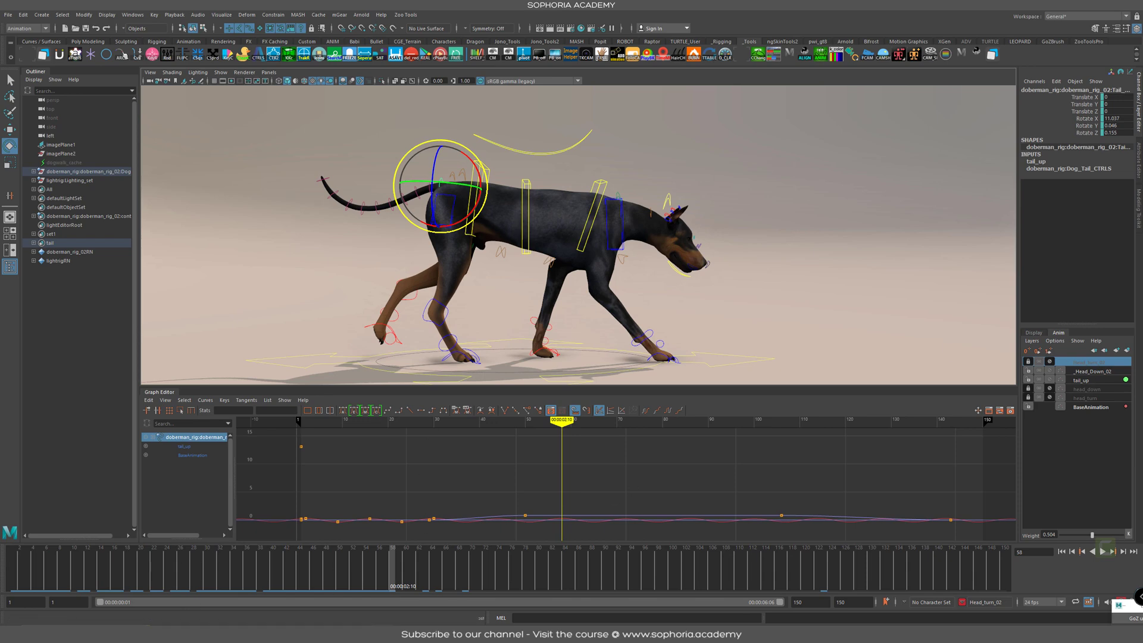
left_click(1083, 380)
right_click(1087, 381)
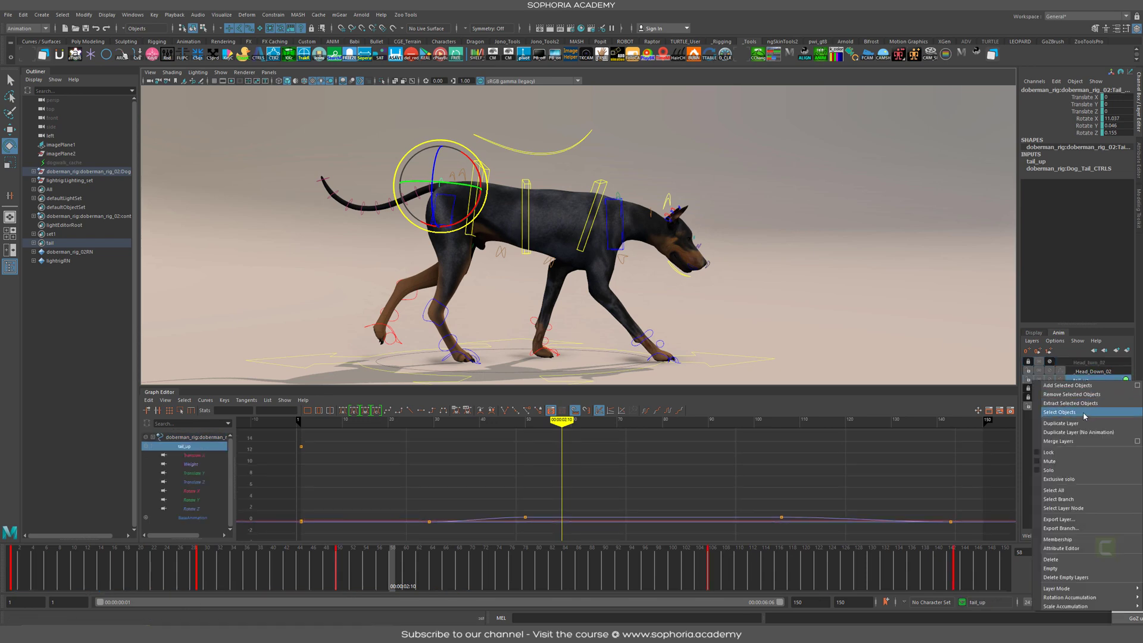
left_click(1089, 403)
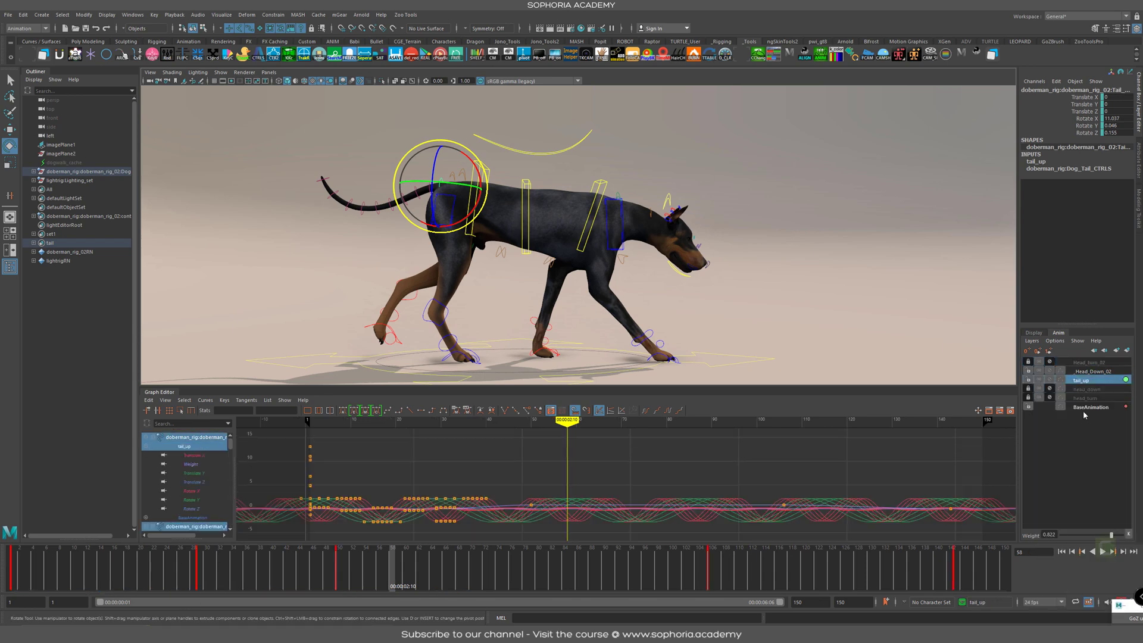
left_click(1097, 372)
left_click(1097, 381)
right_click_drag(789, 504, 718, 497, "alt+shift")
middle_click_drag(655, 491, 563, 486, "alt+shift")
Go to frame 2 and display the time slider's layer key ticks for the selected layer
left_click_drag(160, 575, 19, 575)
right_click(409, 572)
mouse_move(447, 519)
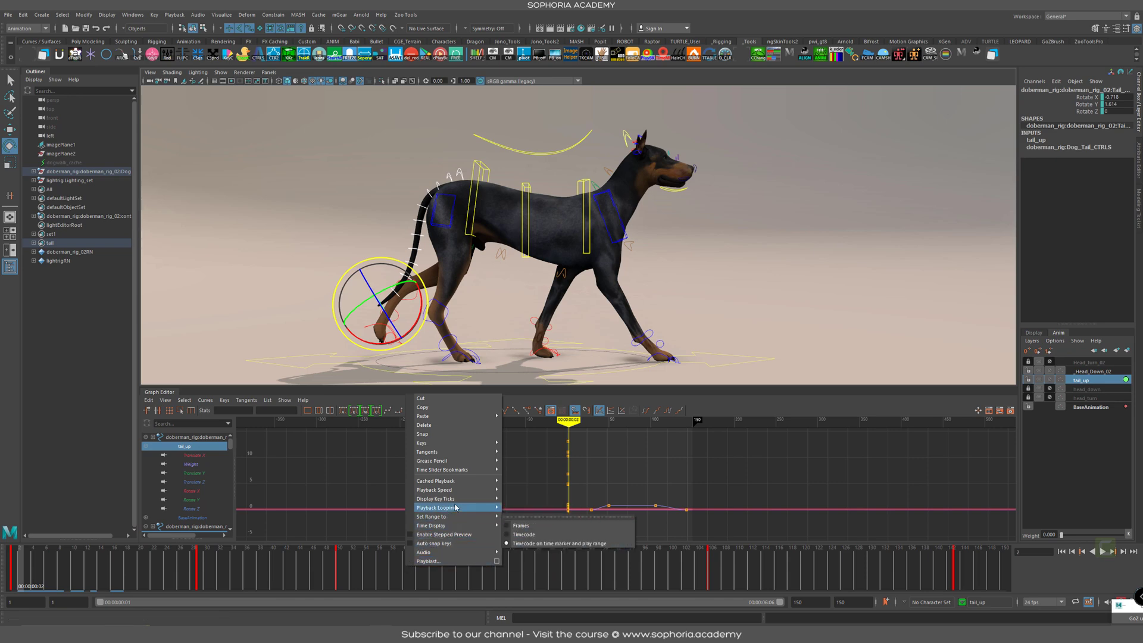
mouse_move(470, 499)
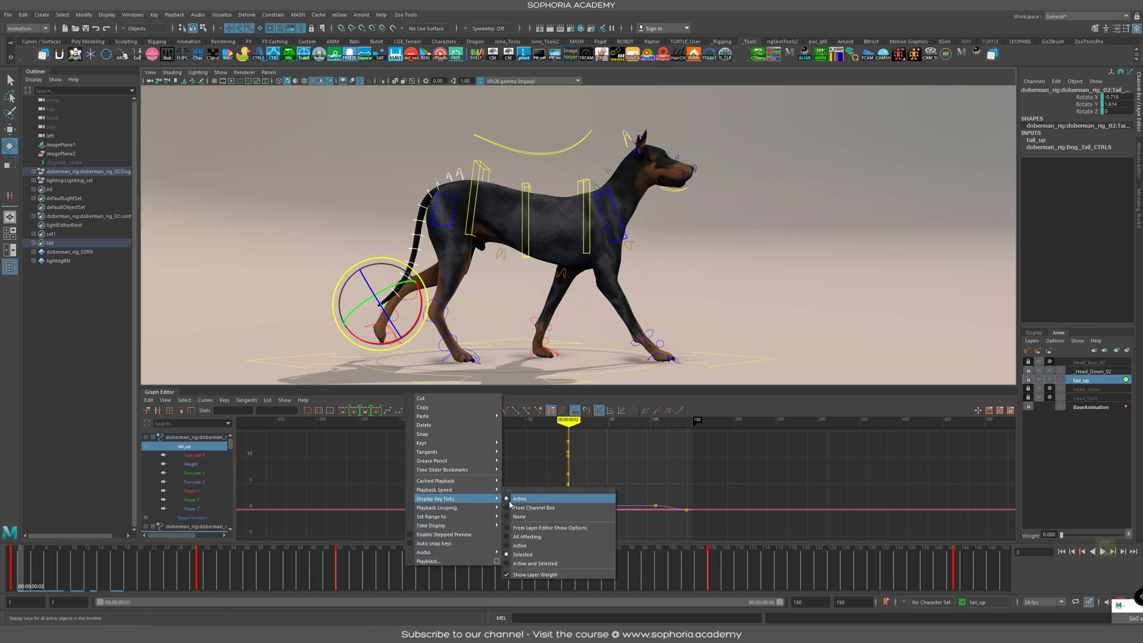
left_click(553, 553)
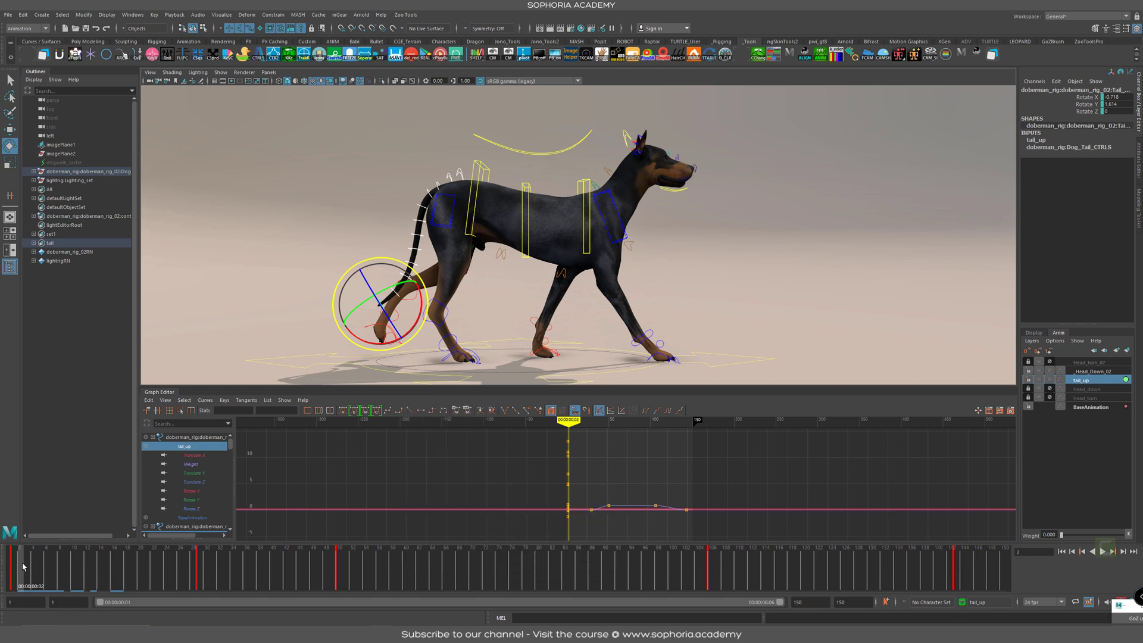
Play the tail_up motion, stop at frame 132 and view the dog from its opposite side
left_click_drag(23, 567, 74, 572)
key("alt+v")
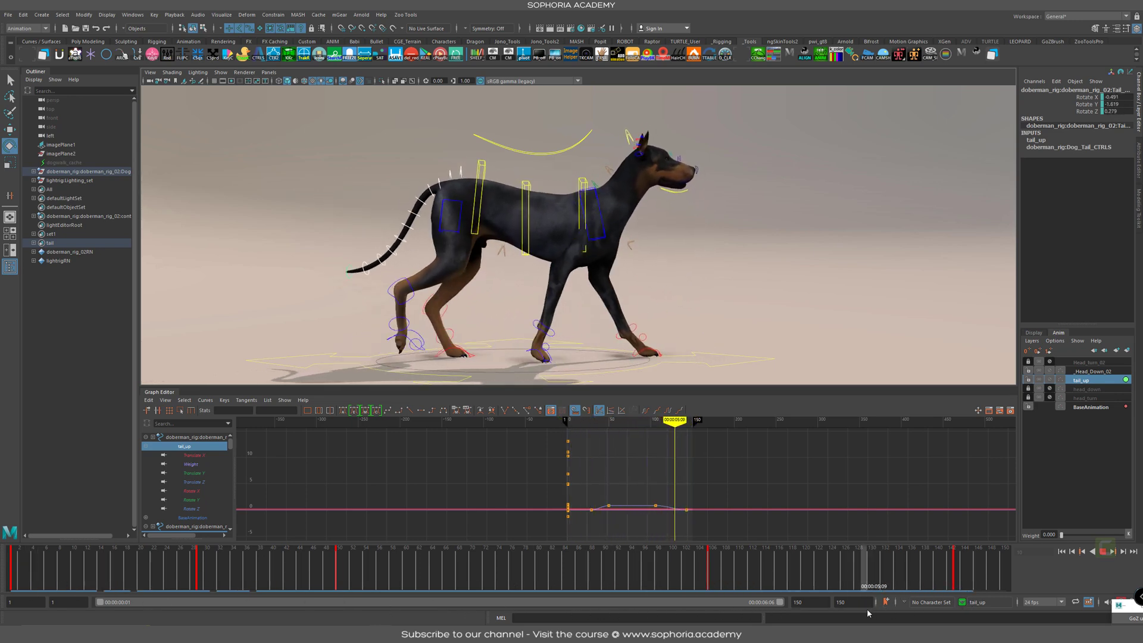
key("Escape")
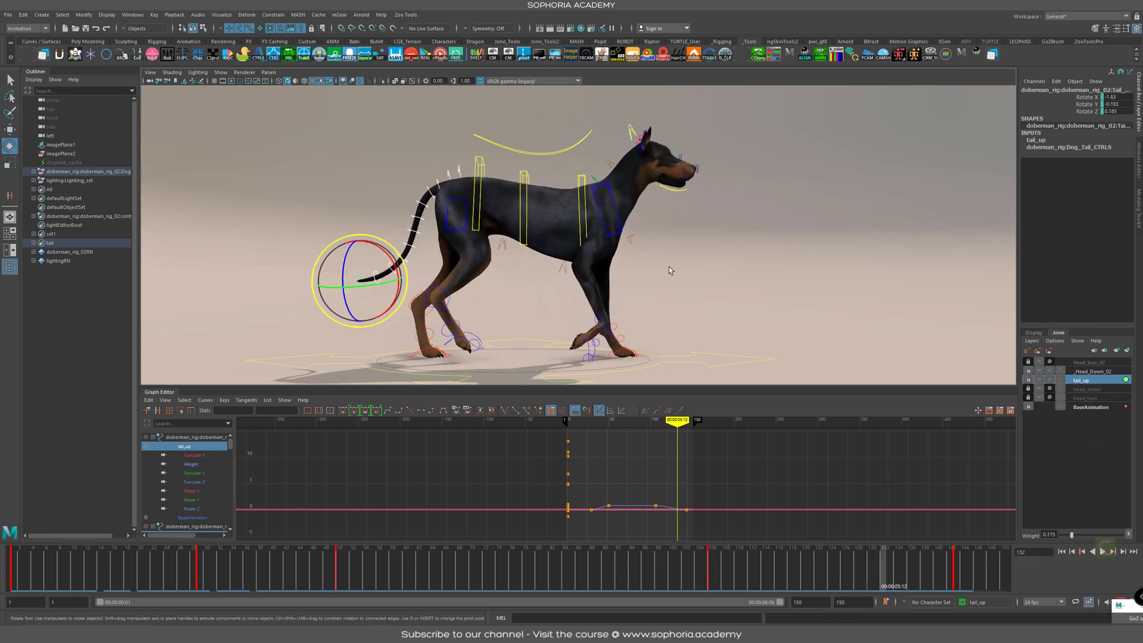
mouse_move(653, 293)
left_mouse_down("alt")
mouse_move(547, 305)
mouse_move(677, 316)
mouse_move(664, 311)
left_mouse_up("alt")
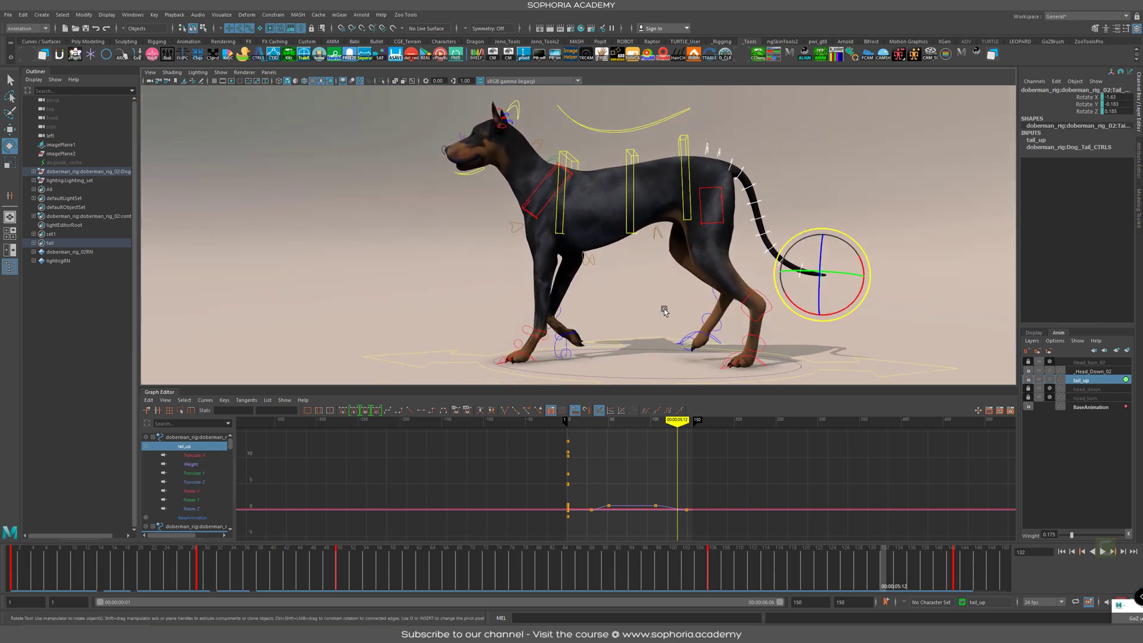
Scrub the walk to frame 70 and inspect the curves of the rear and front spine controls
left_click_drag(306, 570, 472, 572)
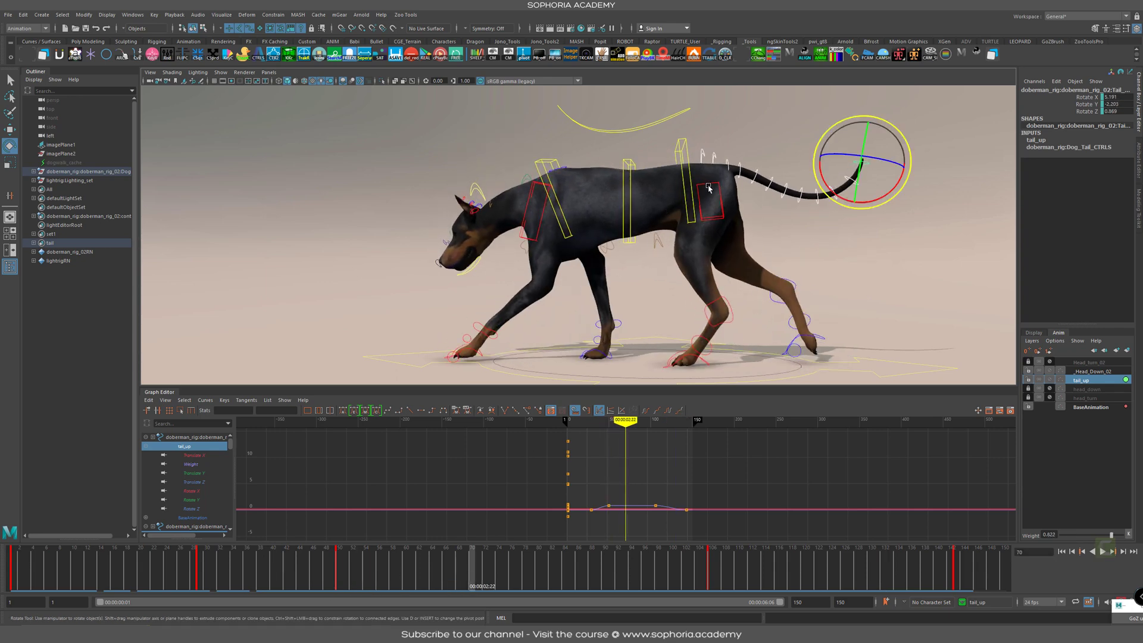
left_click(683, 140)
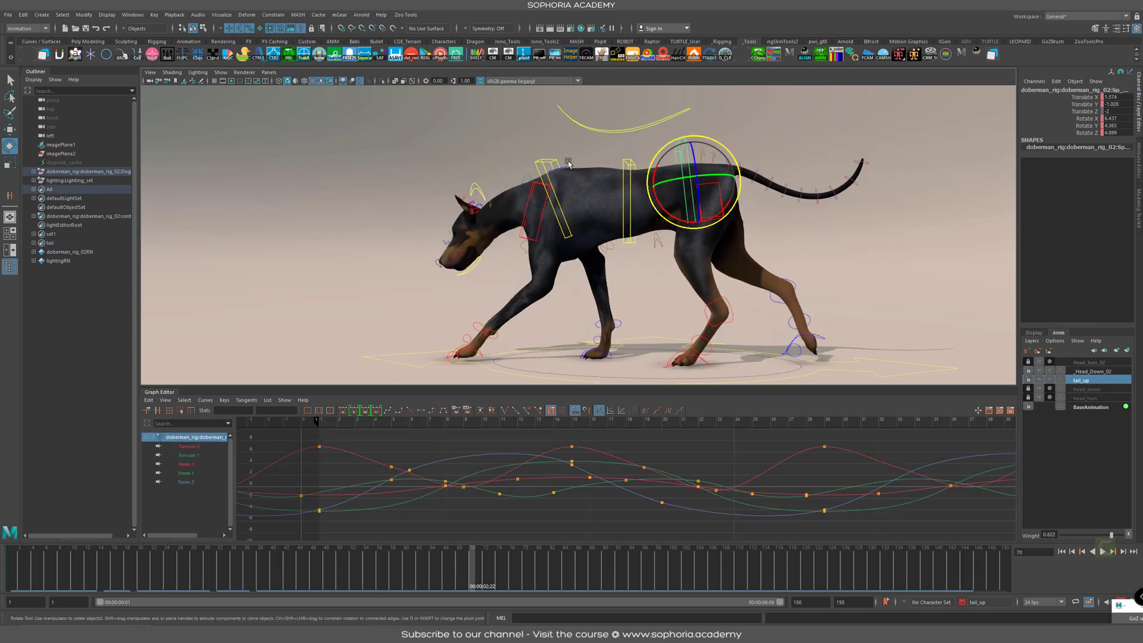
left_click(545, 162)
left_click_drag(256, 575, 305, 576)
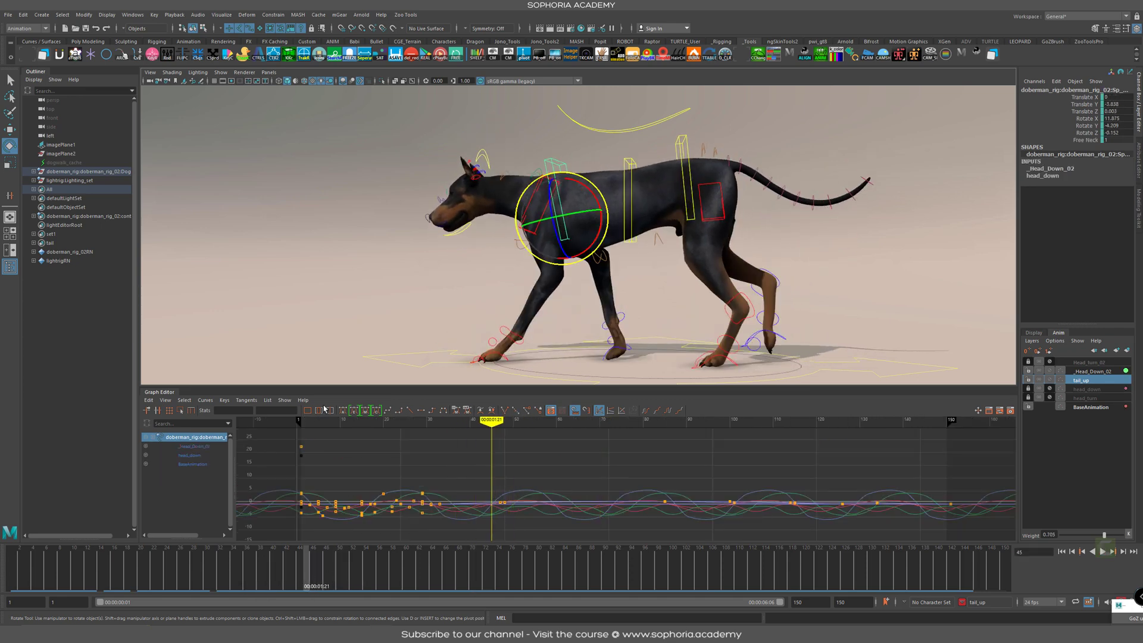
Create an animation layer from the selected jaw control and name it mouthclose
left_click(466, 231)
left_click(1112, 407)
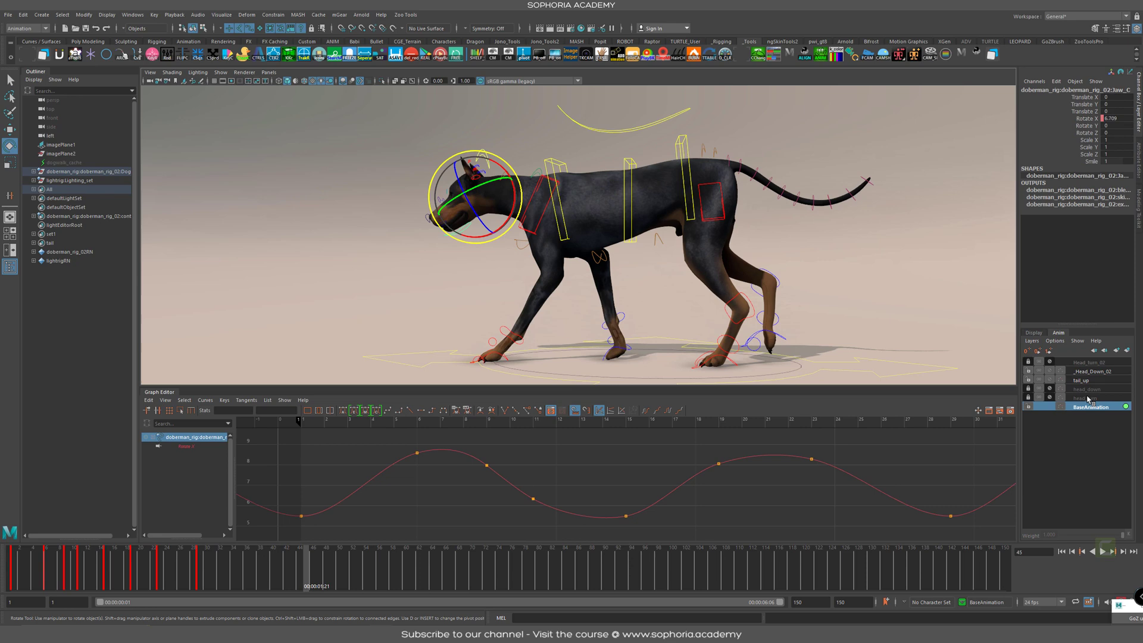
left_click(1126, 351)
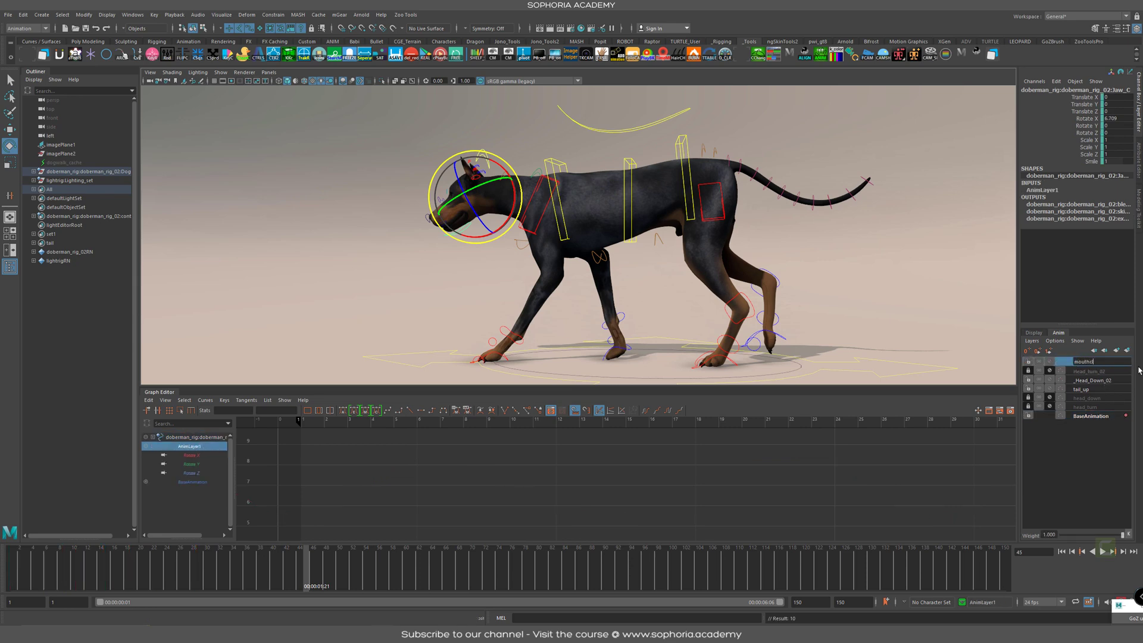
type("ose")
key("Return")
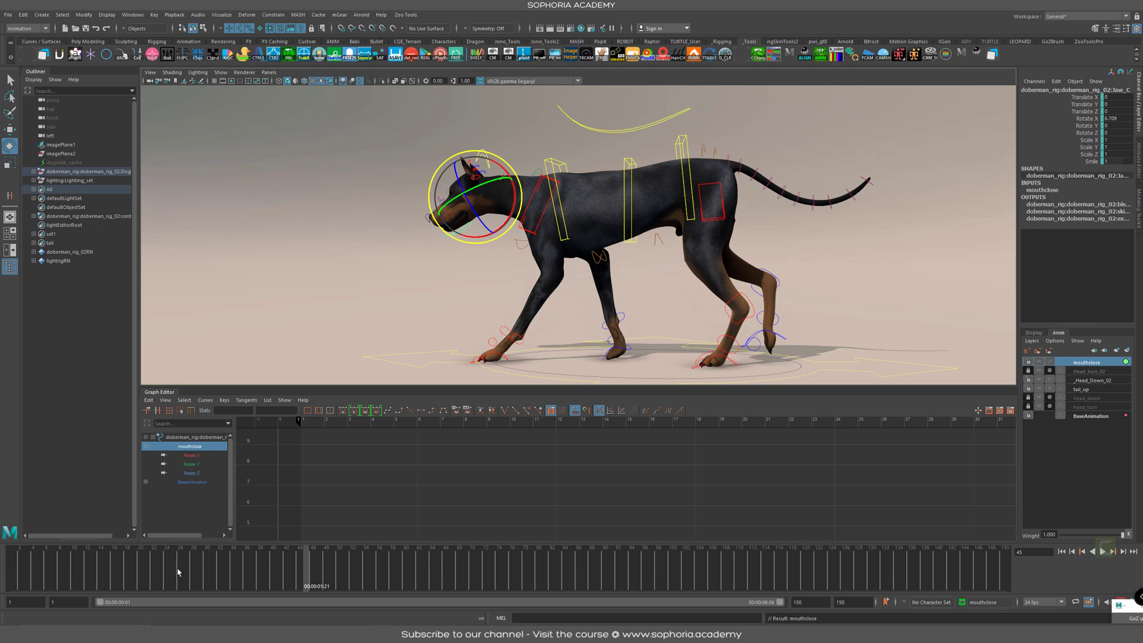
Key the jaw on the mouthclose layer and close the mouth at frame 46 with Rotate X about -2.544
left_click_drag(114, 573, 312, 575)
key("s")
left_click_drag(515, 230, 504, 227)
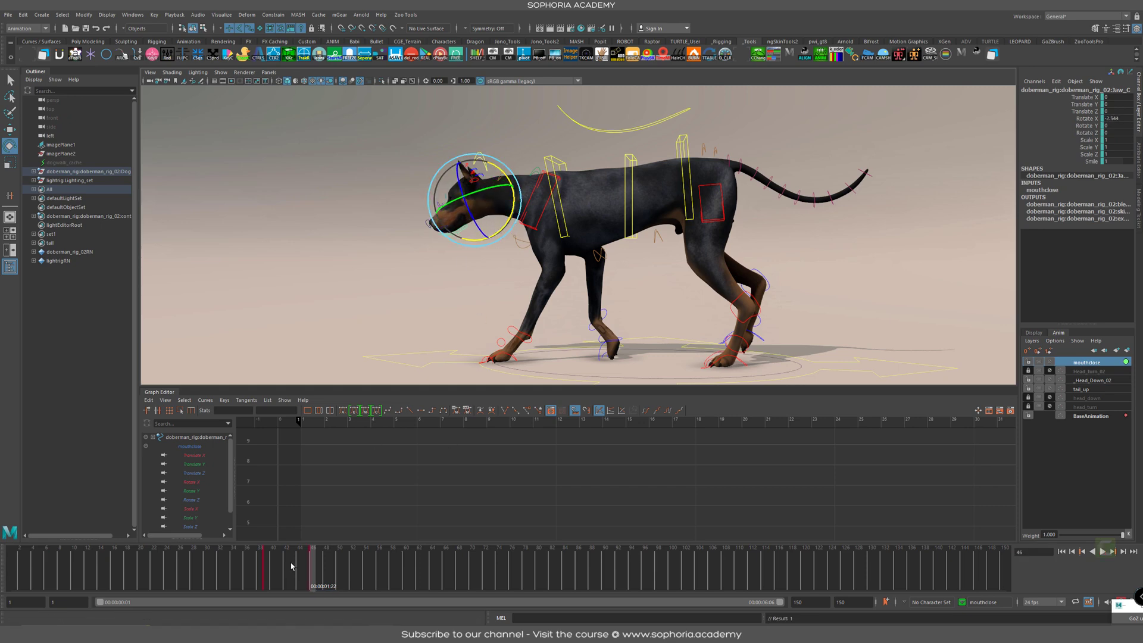
Key the jaw on the mouthclose layer at frames 62 and 76, and play the mouth motion
key("alt+v")
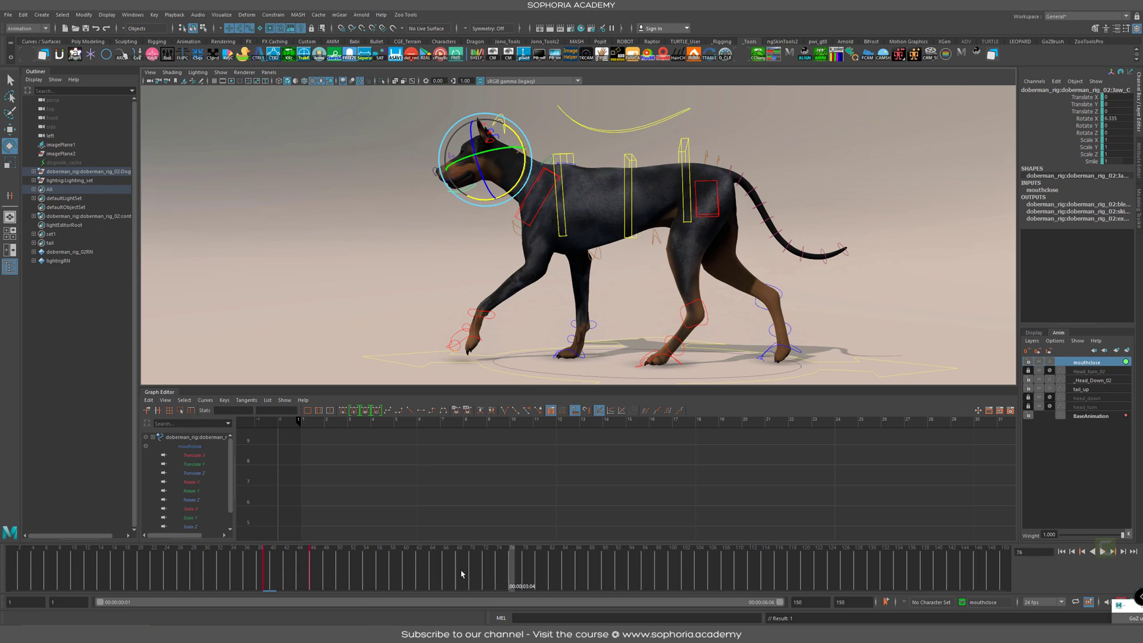
key("s")
left_click(314, 563)
key("alt+v")
left_click_drag(300, 567, 467, 563)
Examine the closed mouth close up from the front while scrubbing and playing the walk
left_click_drag(480, 272, 620, 319, "alt")
left_click_drag(263, 574, 419, 575)
right_click_drag(682, 221, 711, 221, "alt")
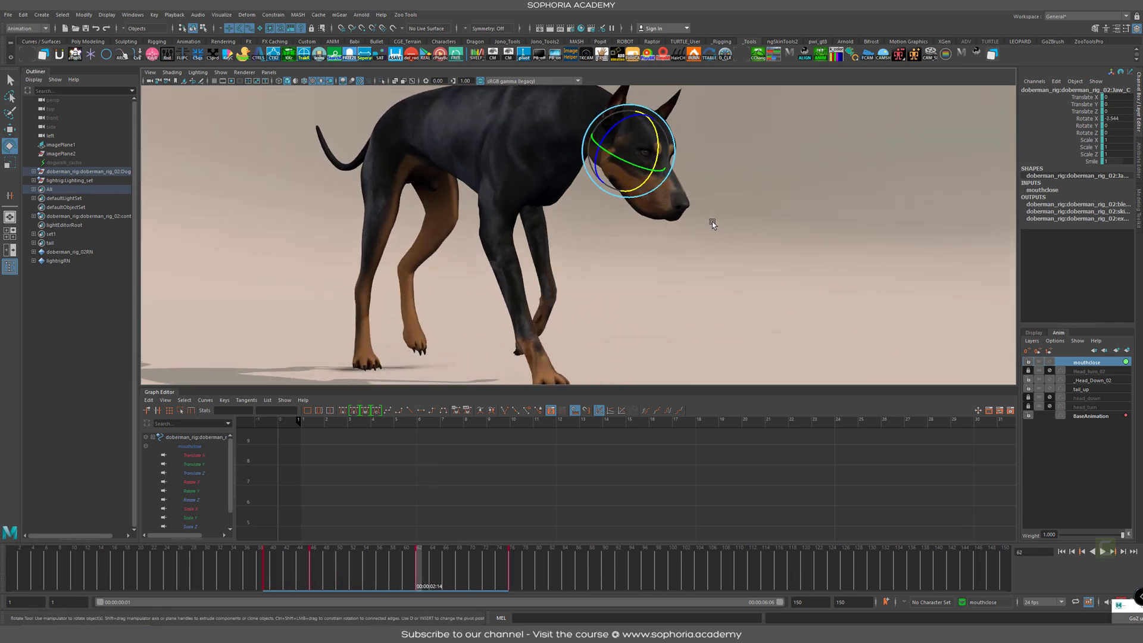
key("w")
left_click_drag(301, 573, 421, 588)
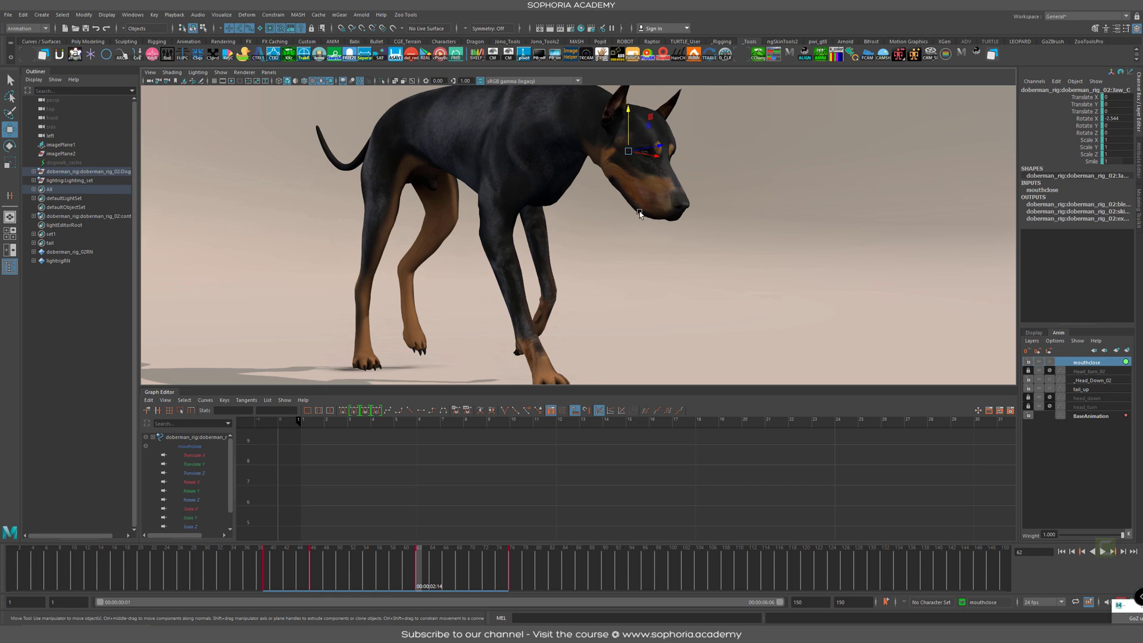
key("alt+v")
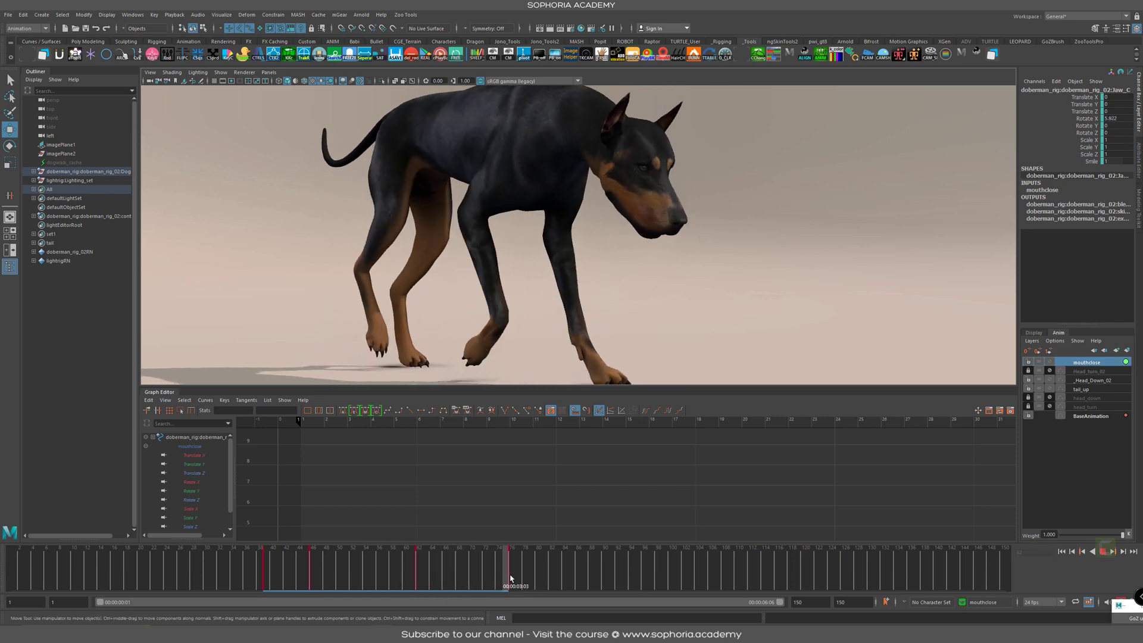
Rotate the jaw open at frame 76 to Rotate X about 21.178 and key it at frame 96
left_click_drag(537, 584, 515, 584)
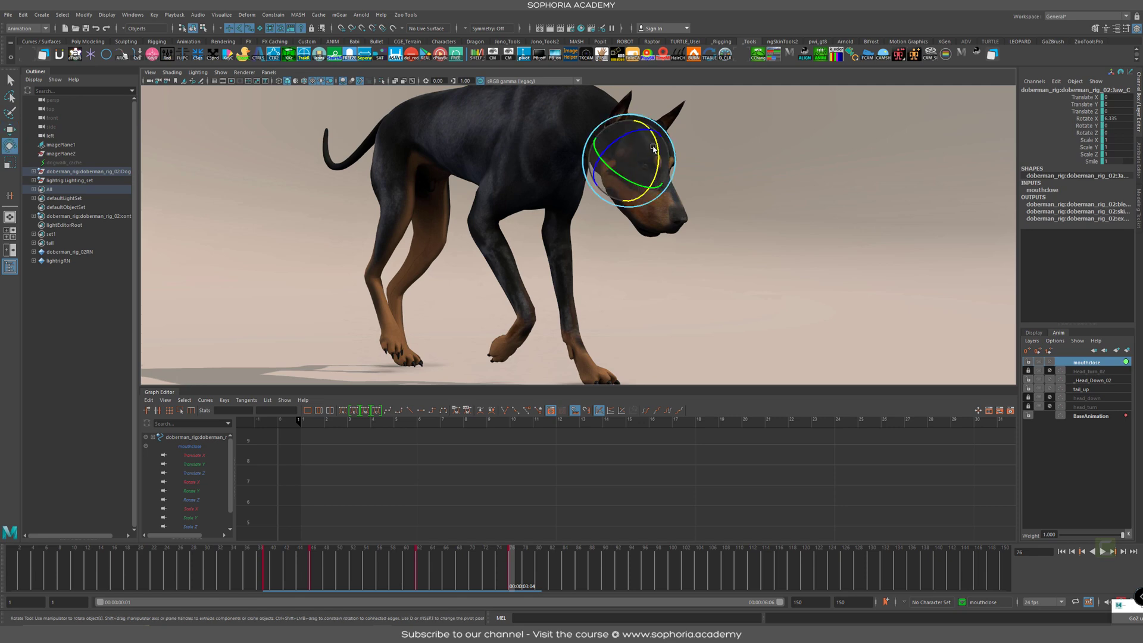
left_click_drag(658, 157, 656, 180)
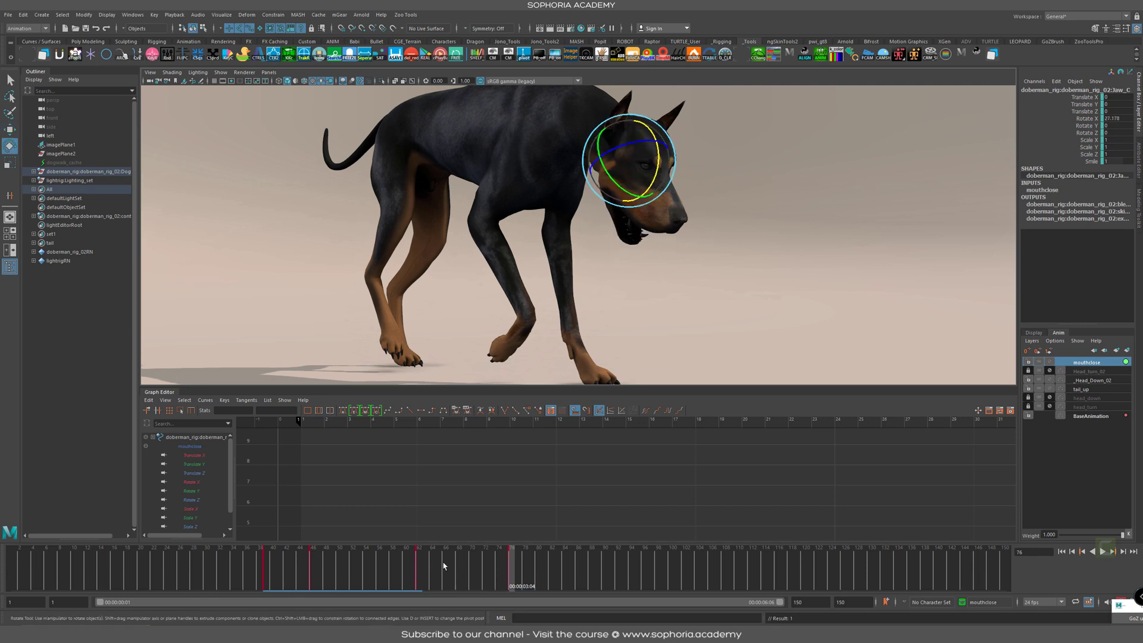
left_click_drag(279, 566, 266, 566)
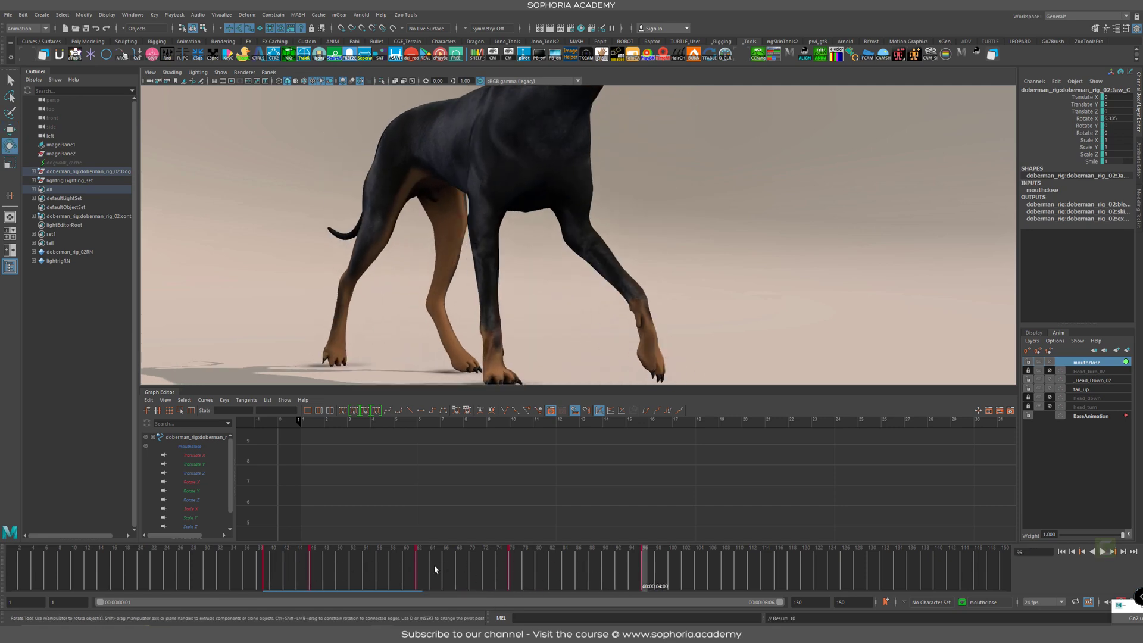
left_click_drag(434, 569, 581, 564)
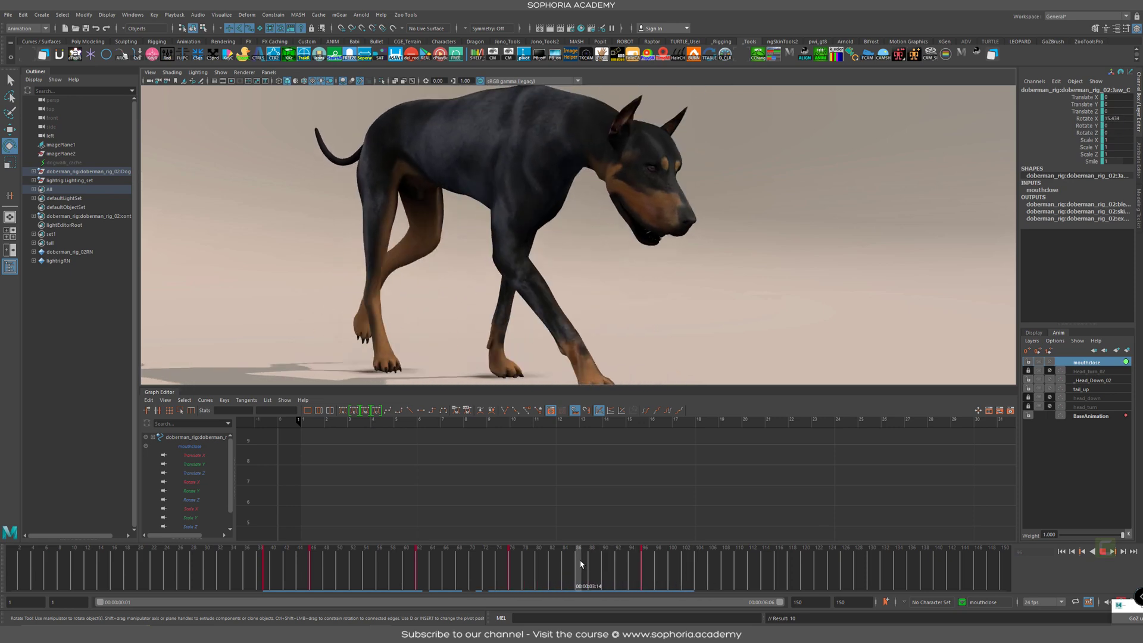
Replay the mouth motion from the side and rotate the jaw to a less open pose at frame 76
left_click_drag(619, 205, 781, 219, "alt")
left_click(358, 561)
key("alt+v")
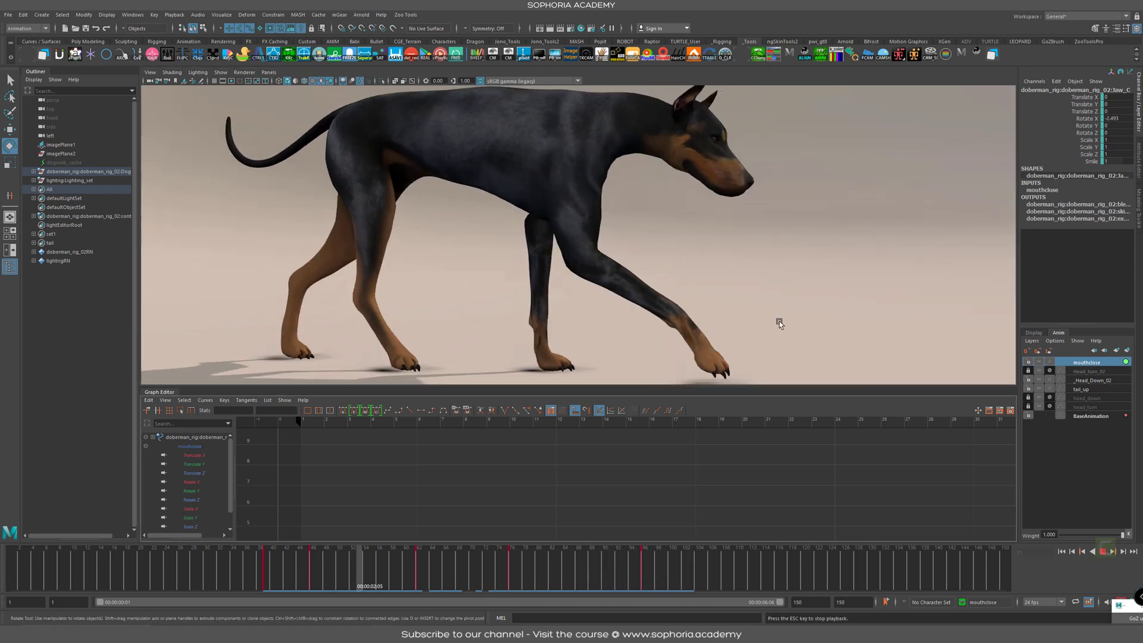
left_click(512, 566)
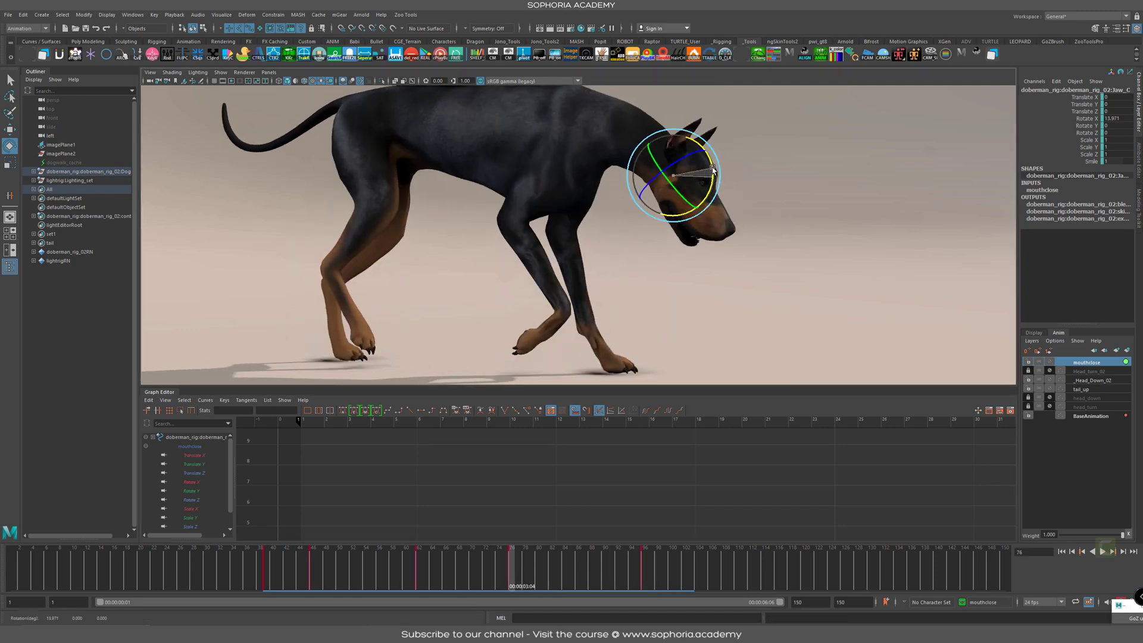
left_click_drag(717, 159, 717, 151)
Review the walk with the mouthclose layer close up and from the side, and stop at frame 120
key("alt+v")
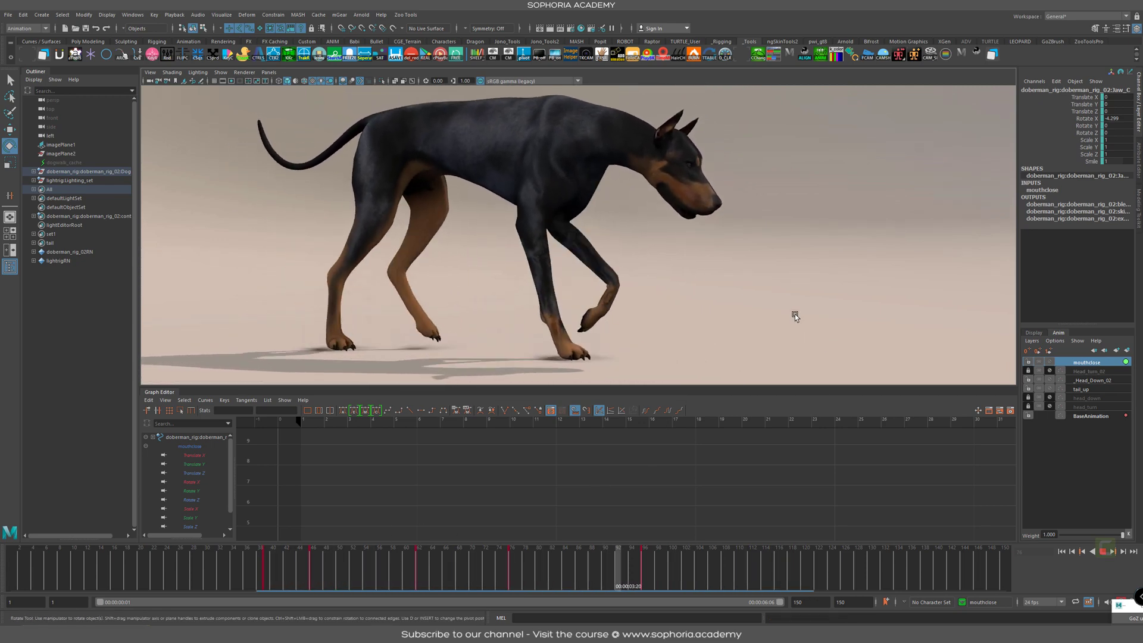
scroll(764, 292, "up", 3)
scroll(764, 293, "down", 3)
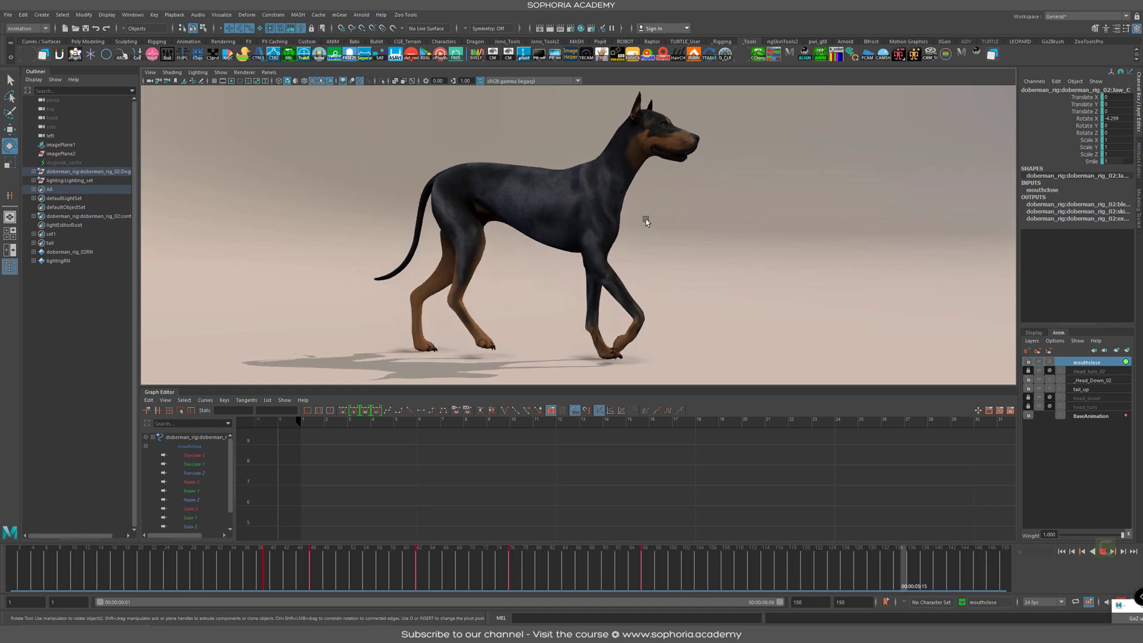
key("Escape")
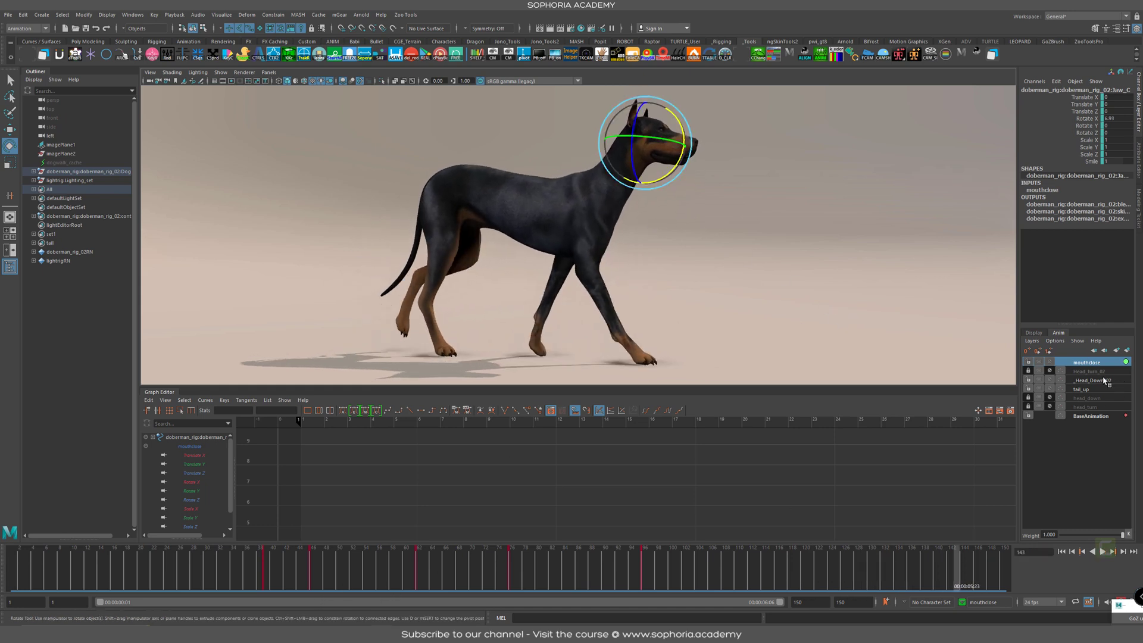
left_click_drag(315, 581, 807, 580)
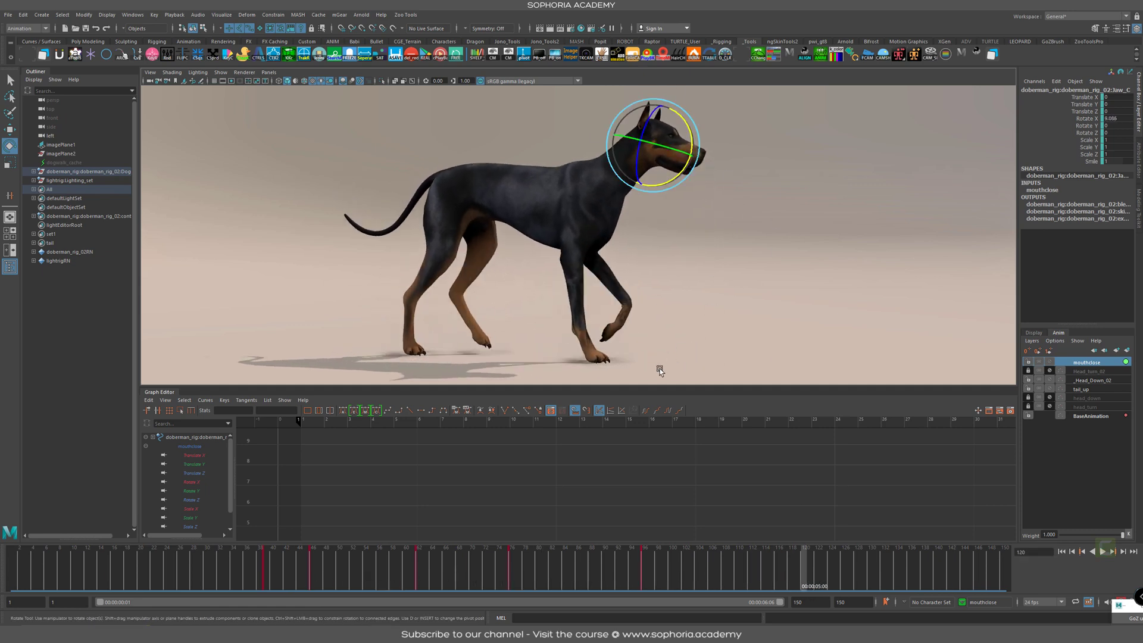
Enlarge the viewport, unlock and unmute the Head_turn_02 layer, and play the combined layers up to frame 68
left_click_drag(638, 387, 638, 416)
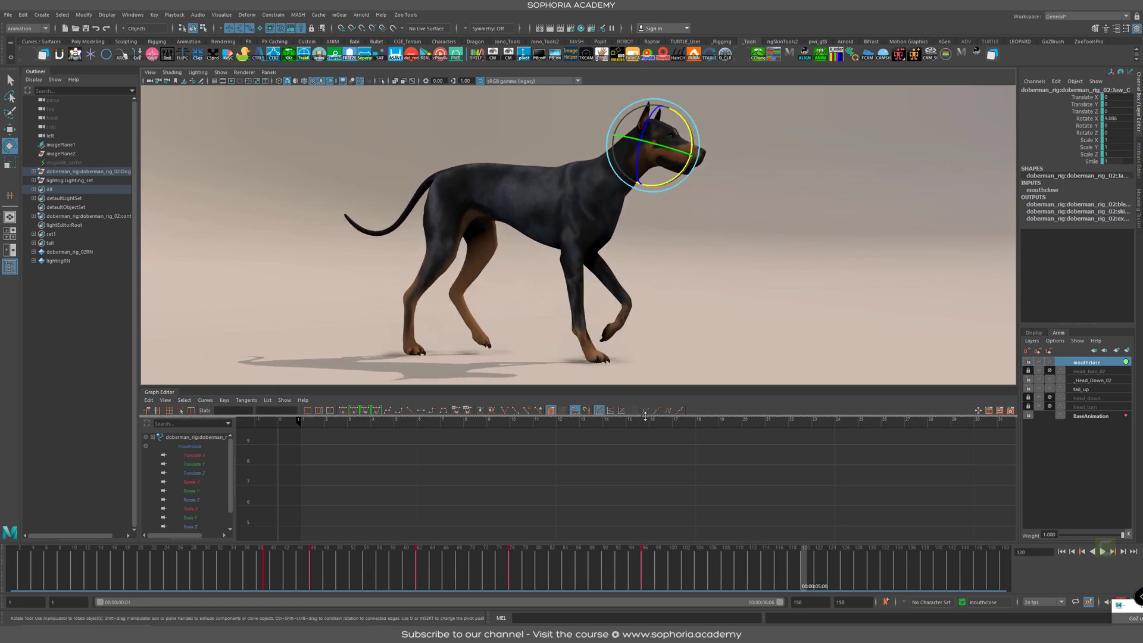
left_click(1028, 370)
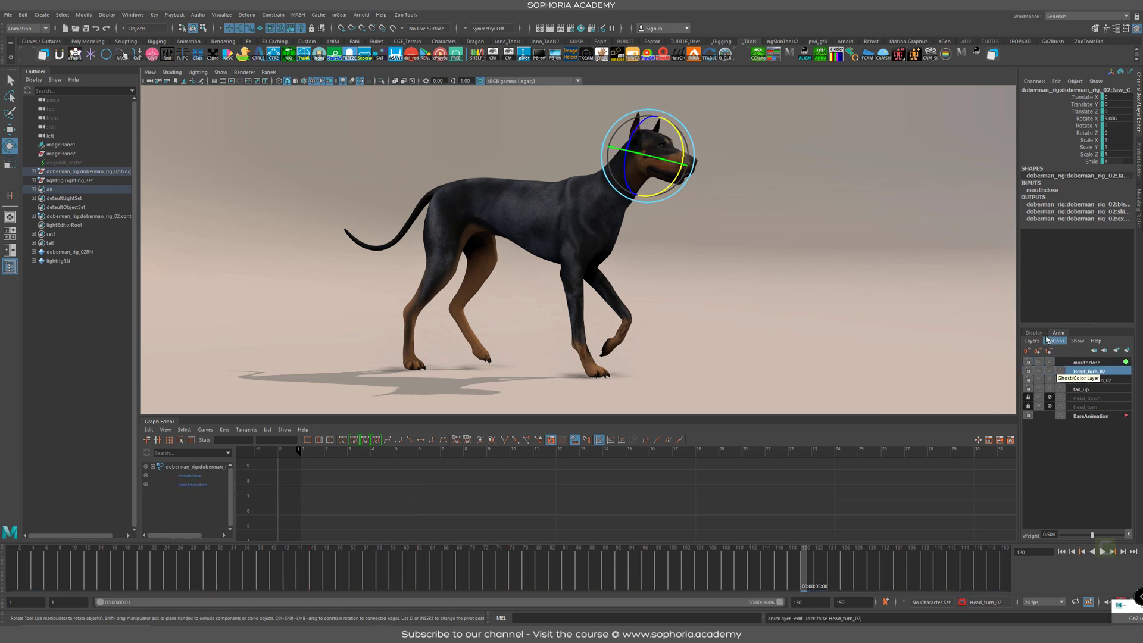
key("alt+v")
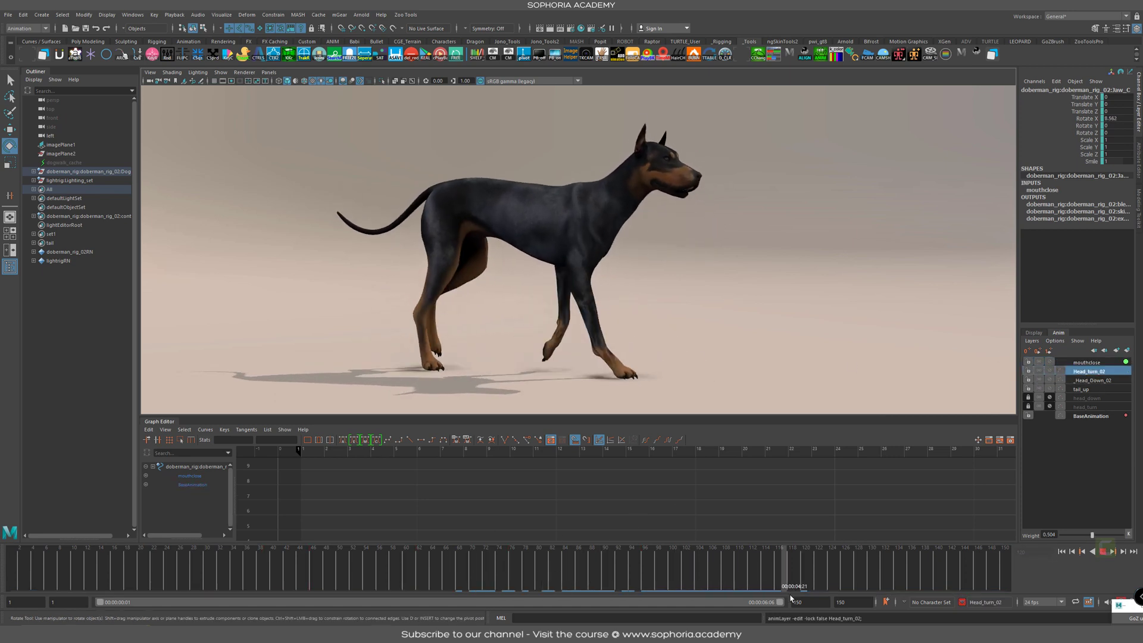
key("alt+v")
scroll(728, 311, "up", 5)
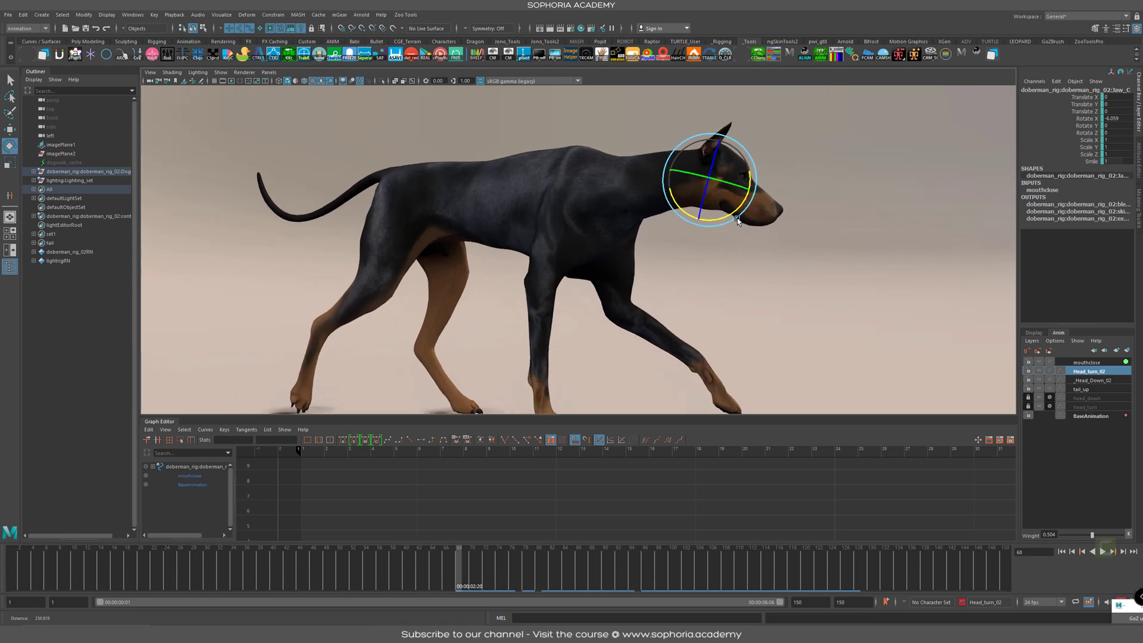
Show the rig controls, select the head control and review the combined head motion from a higher angle
key("alt+1")
left_click_drag(667, 270, 701, 312, "alt")
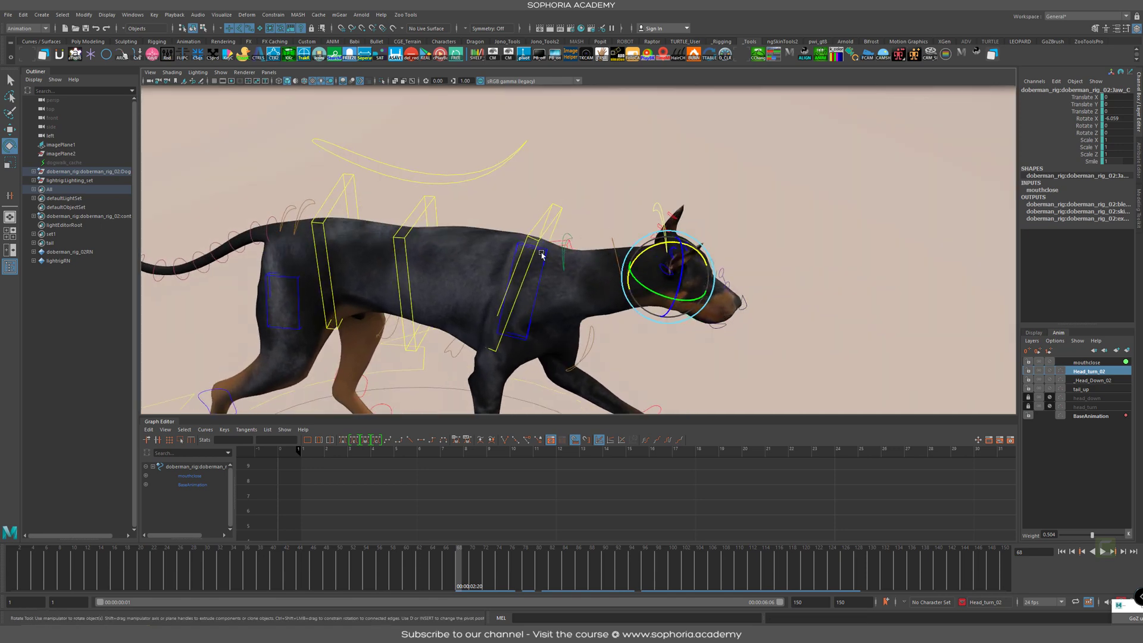
left_click(663, 207)
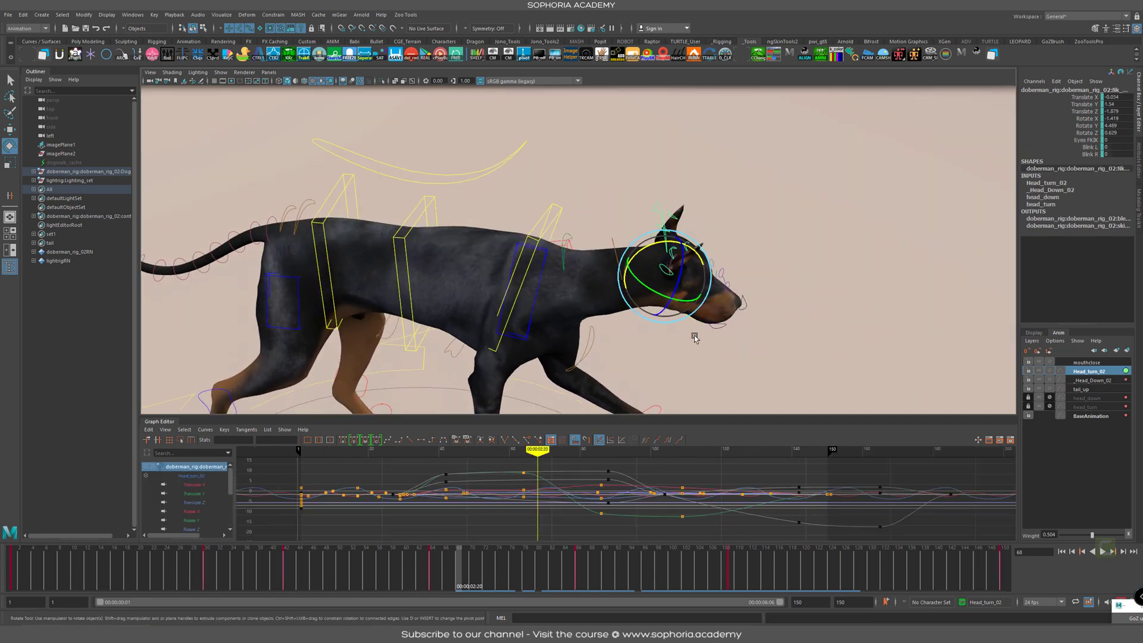
left_click_drag(462, 574, 491, 574)
middle_click_drag(616, 354, 638, 236, "alt")
right_click_drag(637, 235, 617, 248, "alt")
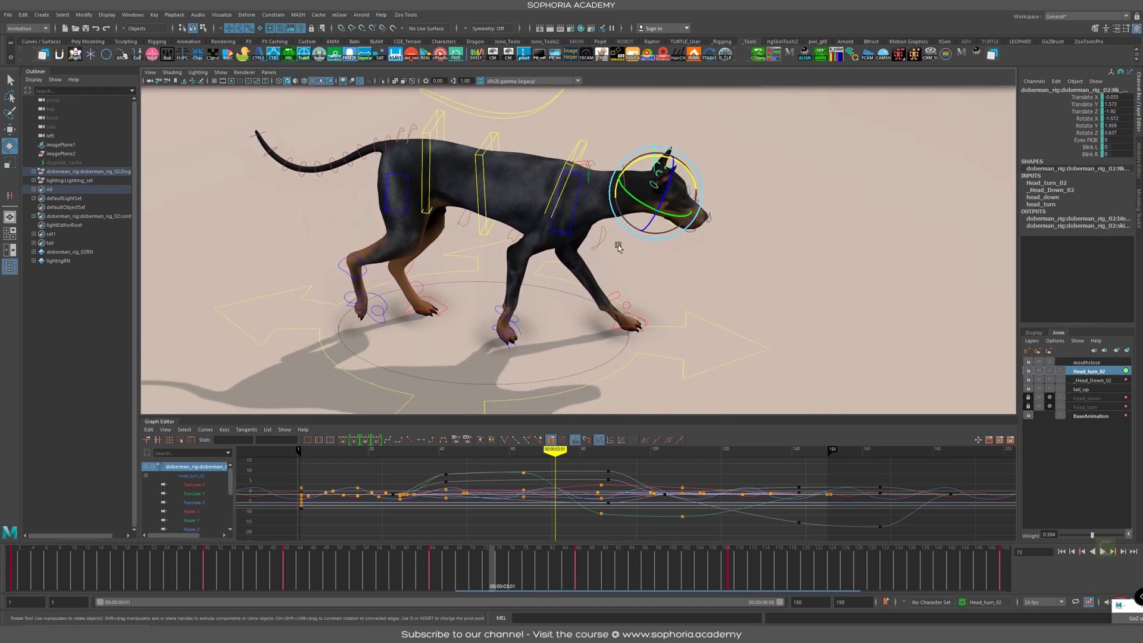
left_click_drag(617, 248, 622, 297, "alt")
mouse_move(268, 573)
left_mouse_down()
mouse_move(636, 589)
mouse_move(623, 592)
left_mouse_up()
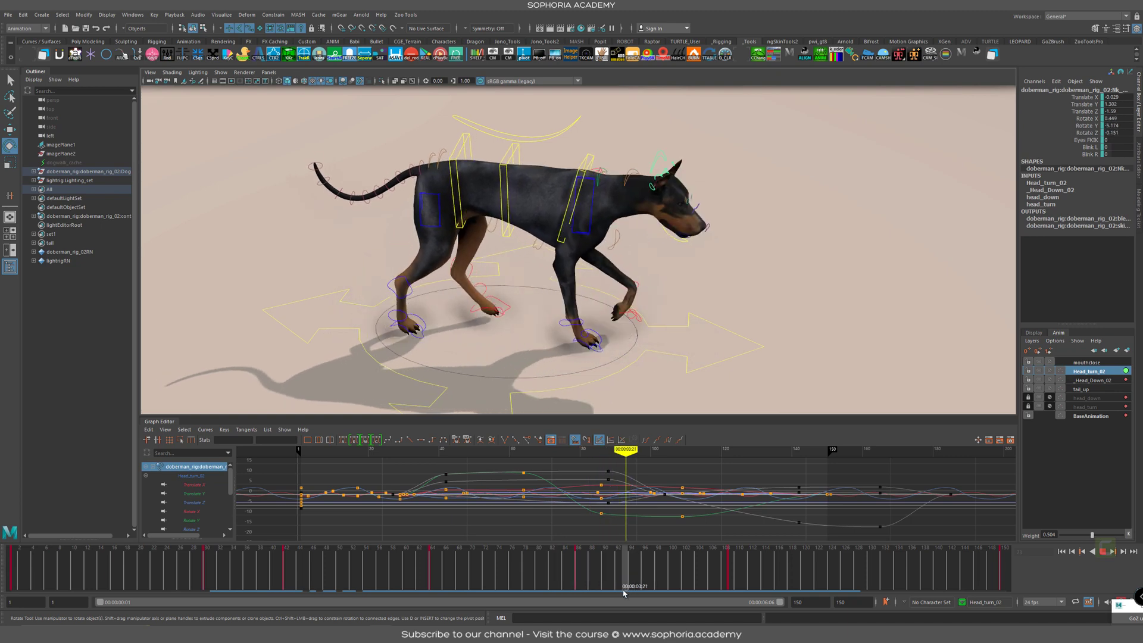
Mute and lock the Head_turn_02 layer, and view the dog from its opposite front side
left_click(1050, 371)
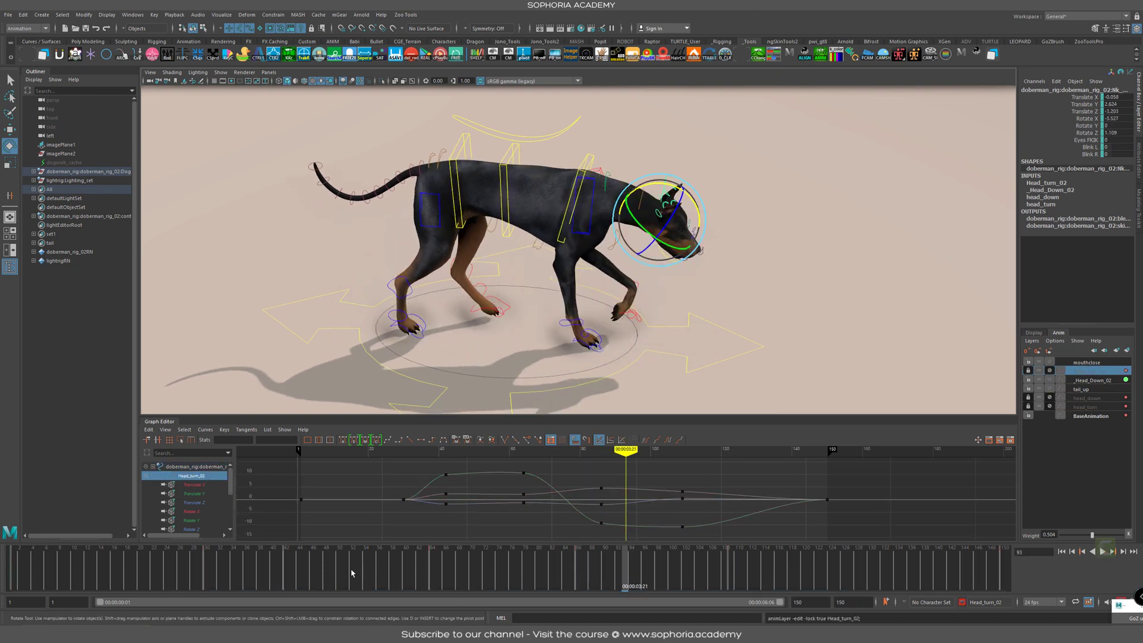
left_click_drag(547, 258, 583, 271, "alt")
middle_click_drag(582, 271, 591, 278, "alt")
mouse_move(791, 293)
middle_mouse_down("alt")
mouse_move(756, 312)
mouse_move(777, 308)
middle_mouse_up("alt")
left_click_drag(776, 308, 742, 299, "alt")
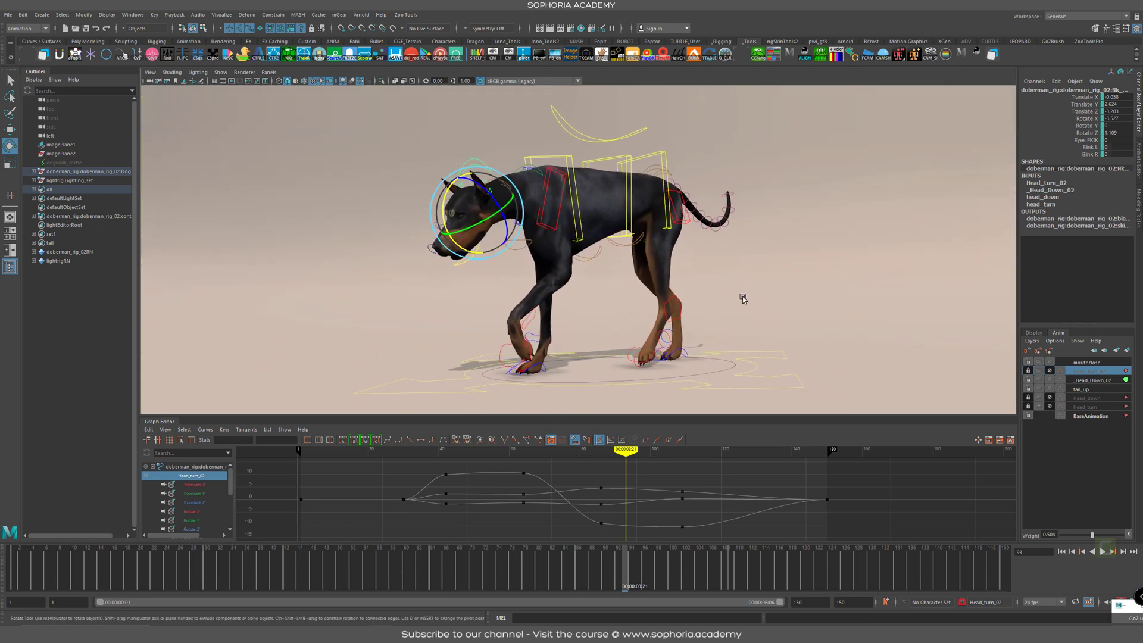